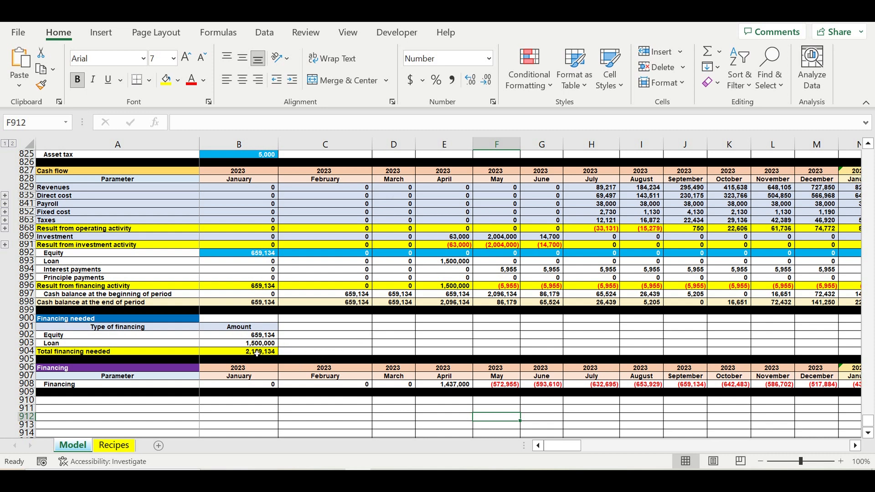
# - Examine the equity, loan and total rows of the Financing needed table, including the formula behind the total
pyautogui.moveTo(257, 352); pyautogui.dragTo(190, 341)
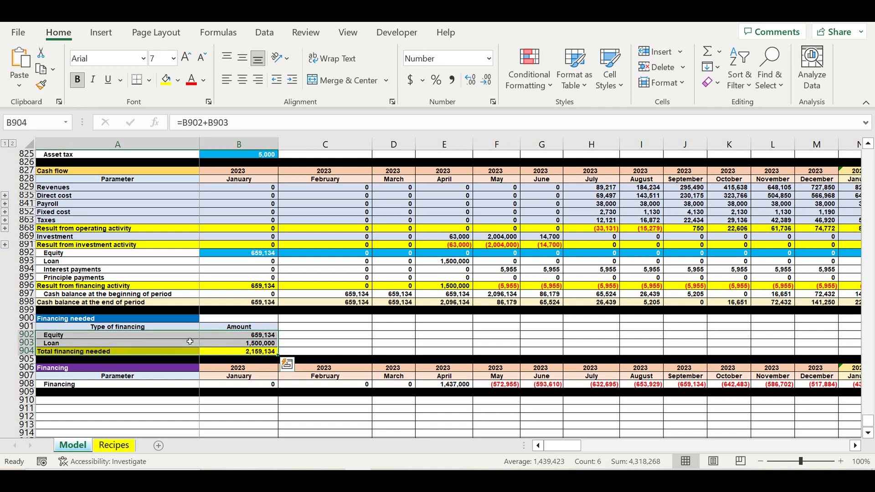
pyautogui.click(244, 352)
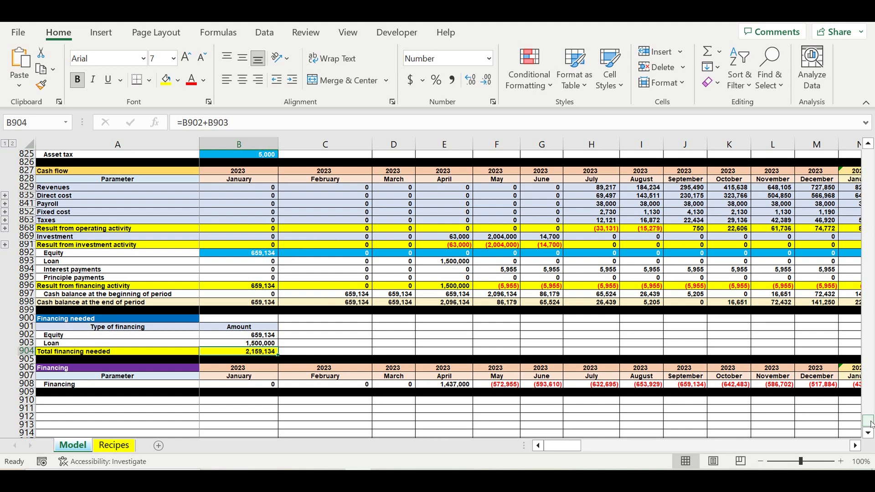
# - Review the blue input cells at the start of the Model sheet: starting year, product names and switches, sales plan, and price columns
pyautogui.moveTo(871, 423); pyautogui.dragTo(868, 155)
pyautogui.click(332, 205)
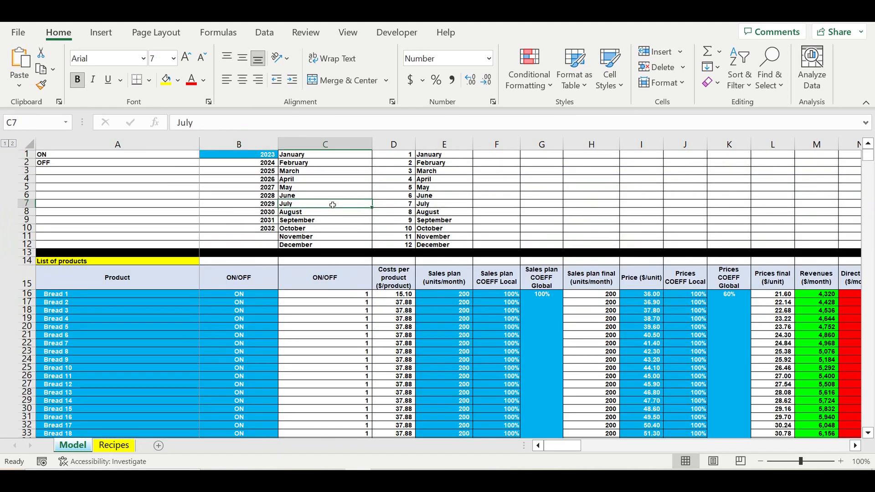
pyautogui.click(255, 158)
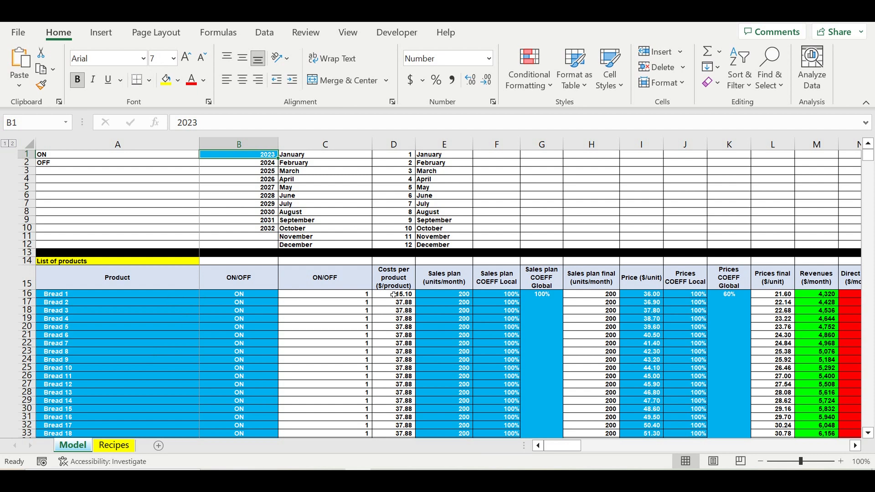
pyautogui.moveTo(167, 297); pyautogui.dragTo(237, 417)
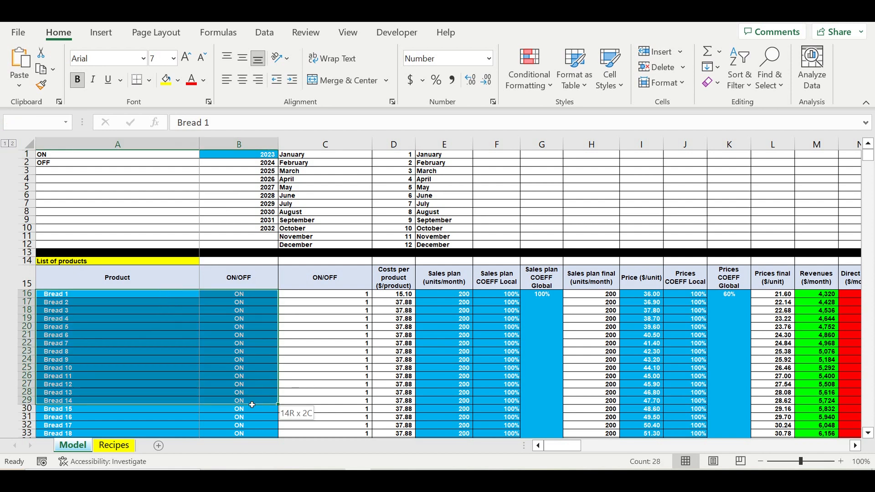
pyautogui.click(454, 294)
pyautogui.moveTo(497, 336); pyautogui.dragTo(549, 362)
pyautogui.moveTo(654, 295); pyautogui.dragTo(722, 417)
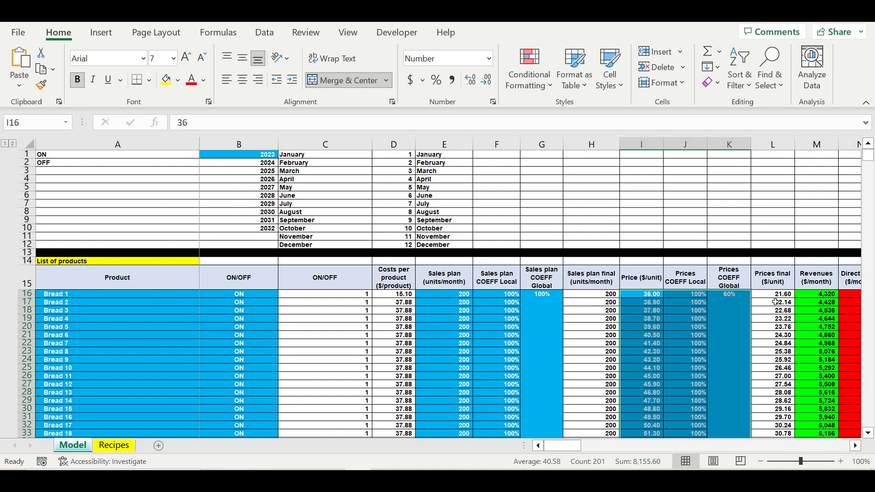
# - Inspect the calculated cells in the product list, from the numeric ON/OFF flag and product cost to final sales, final price, revenues and direct costs
pyautogui.click(322, 310)
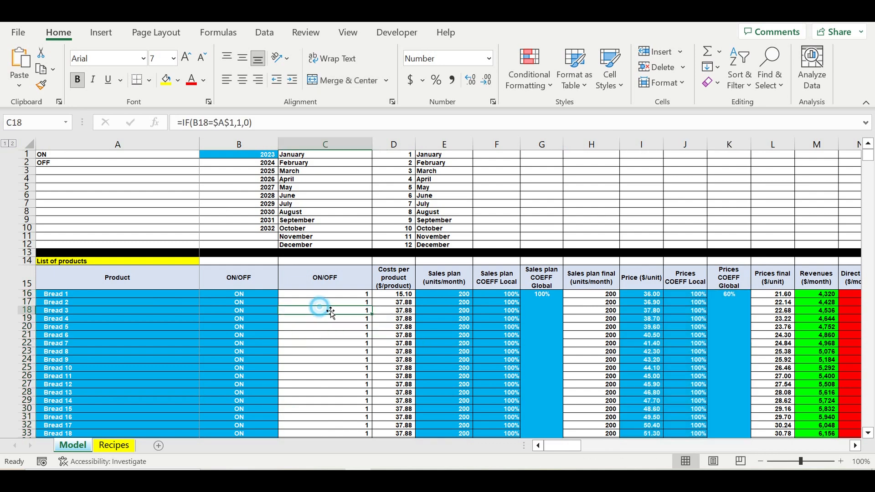
pyautogui.click(408, 311)
pyautogui.click(598, 310)
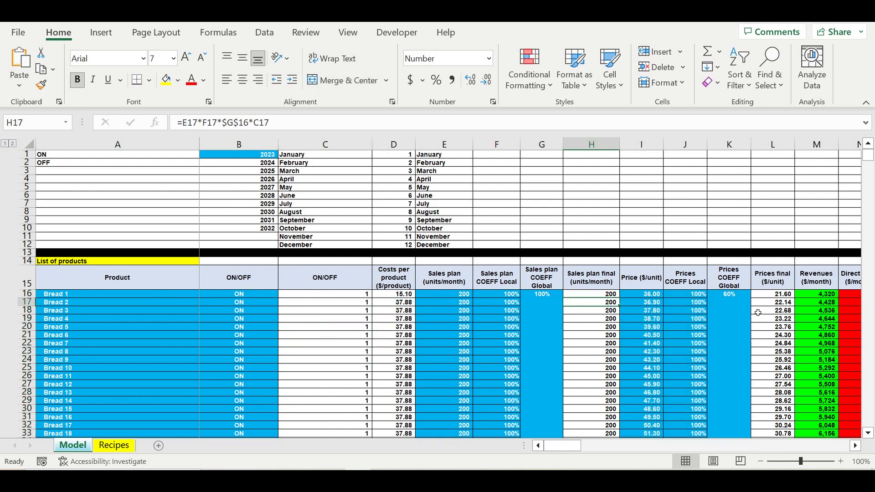
pyautogui.click(791, 311)
pyautogui.click(829, 310)
pyautogui.click(850, 319)
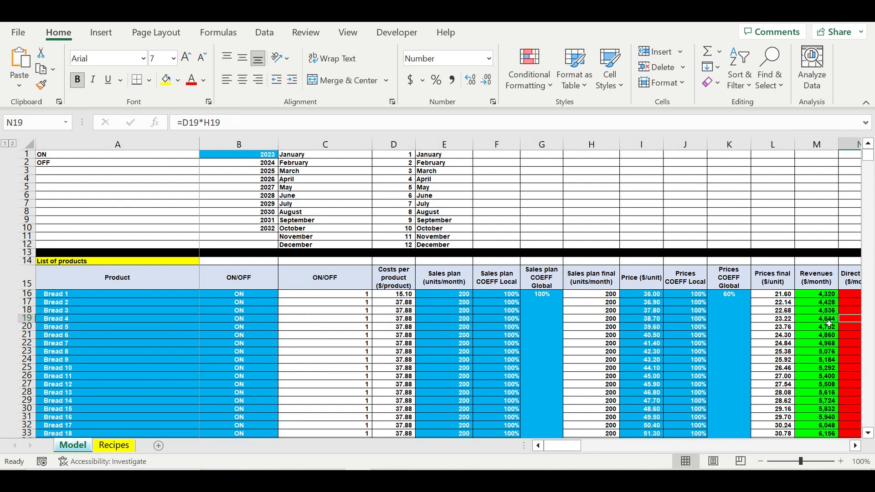
# - Examine the product names and their ON/OFF switches in the List of products table
pyautogui.click(233, 337)
pyautogui.click(172, 335)
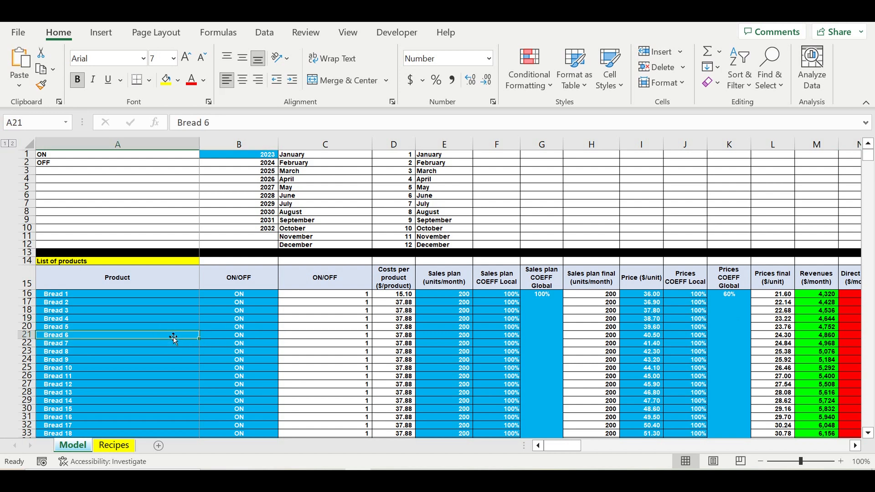
pyautogui.moveTo(68, 295); pyautogui.dragTo(89, 440)
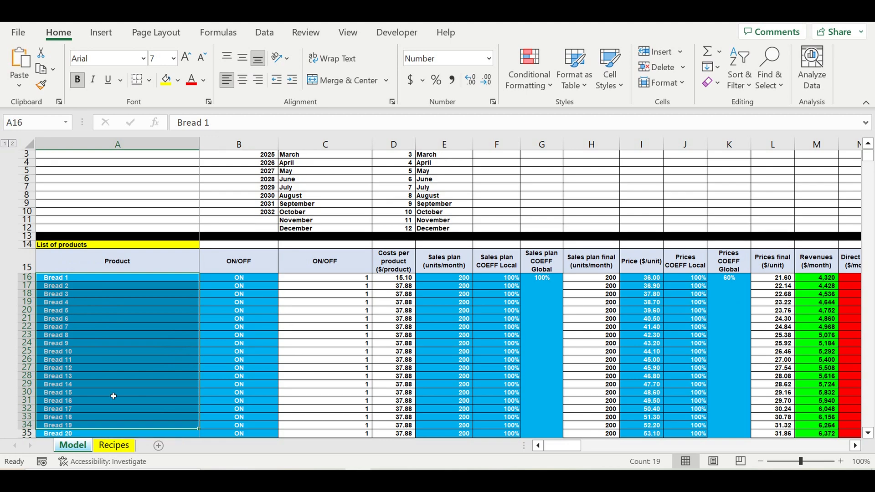
pyautogui.scroll(-2, 138, 335)
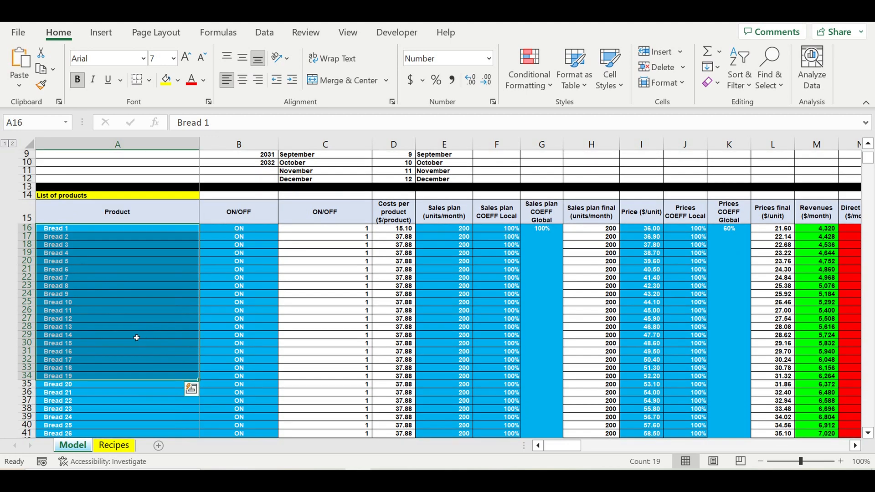
pyautogui.scroll(-3, 134, 342)
pyautogui.scroll(3, 133, 344)
pyautogui.moveTo(78, 230); pyautogui.dragTo(91, 401)
pyautogui.moveTo(241, 230); pyautogui.dragTo(269, 409)
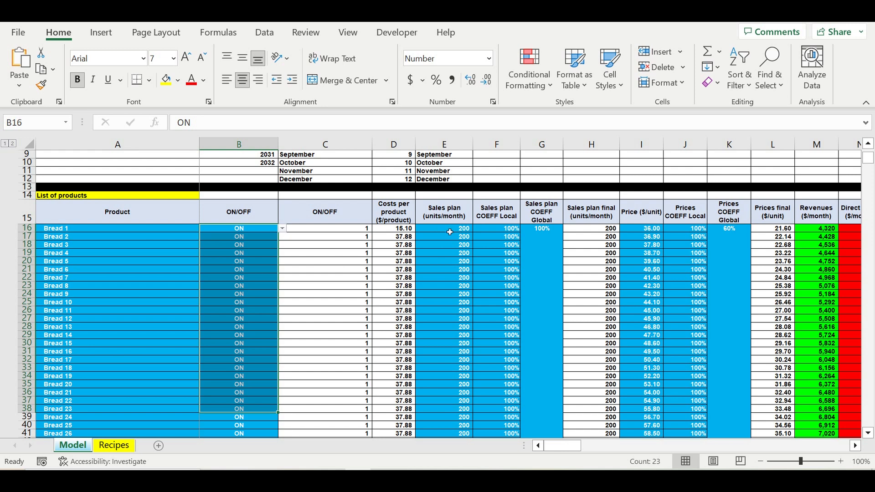
# - Examine the monthly sales plan units together with the local and global sales plan coefficients
pyautogui.moveTo(450, 232); pyautogui.dragTo(457, 409)
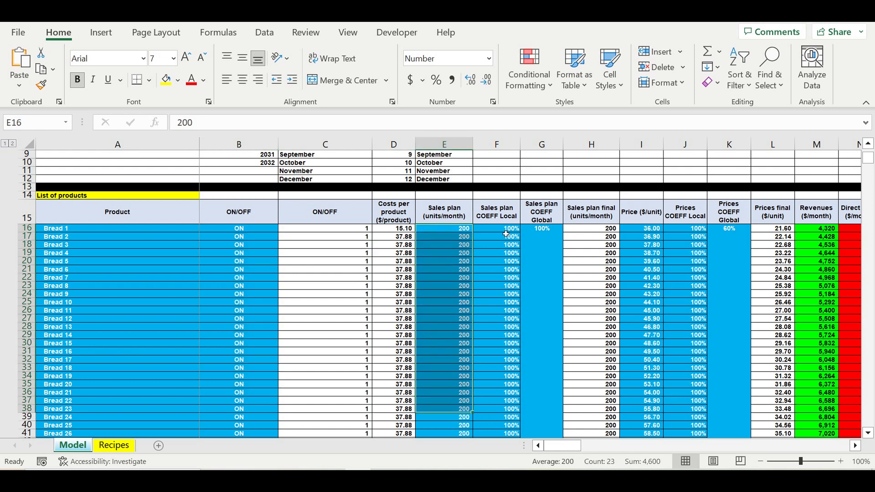
pyautogui.click(537, 245)
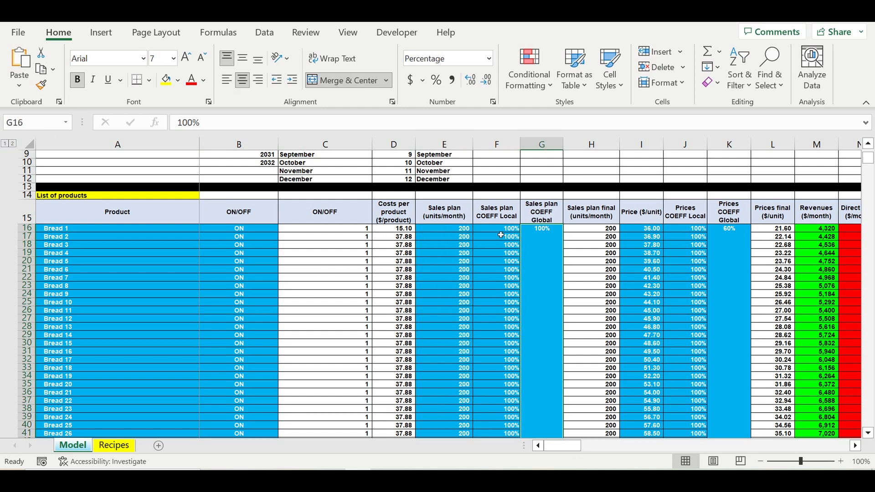
pyautogui.moveTo(501, 233); pyautogui.dragTo(507, 372)
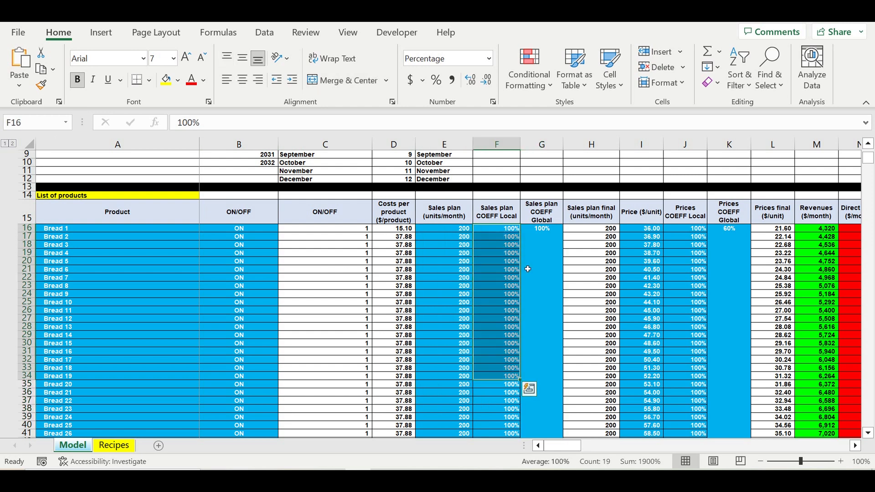
pyautogui.click(539, 258)
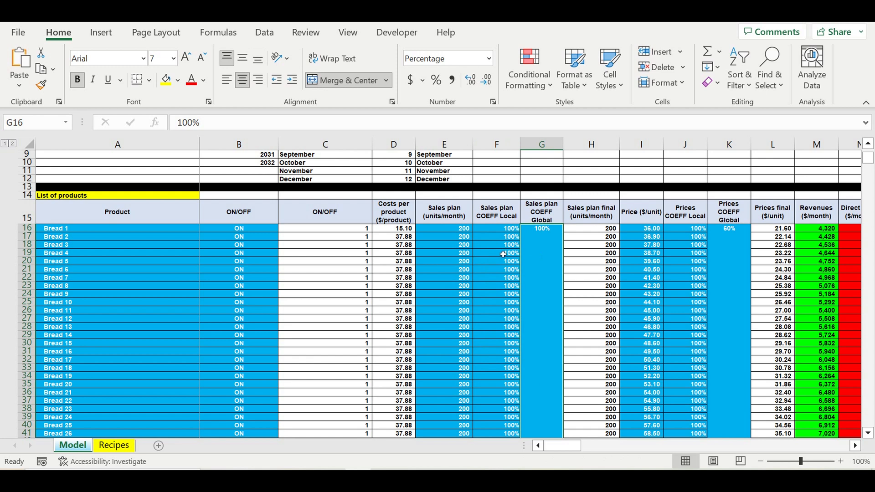
pyautogui.moveTo(503, 254); pyautogui.dragTo(505, 398)
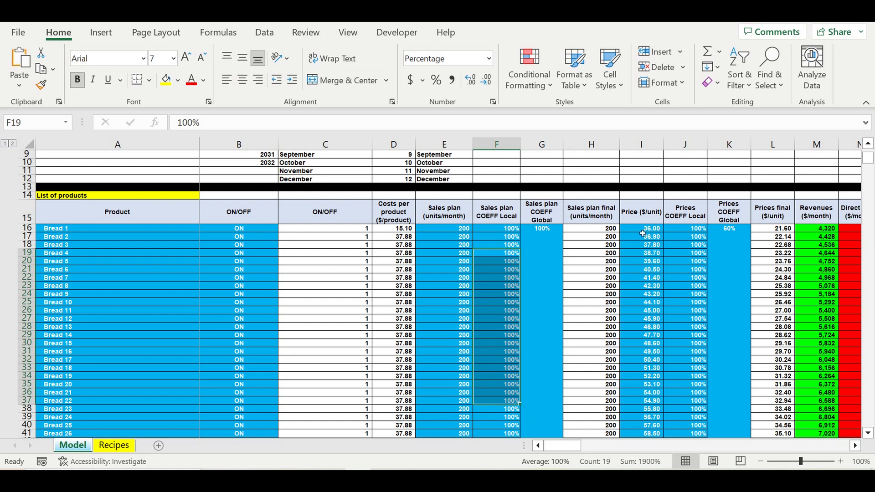
# - Examine the unit prices and the local and global price coefficients in the product list
pyautogui.moveTo(642, 232); pyautogui.dragTo(661, 428)
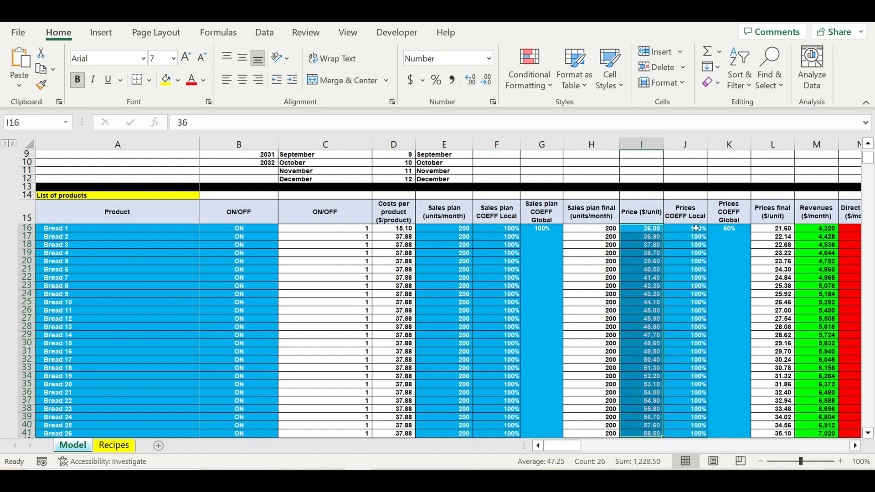
pyautogui.moveTo(694, 229); pyautogui.dragTo(735, 383)
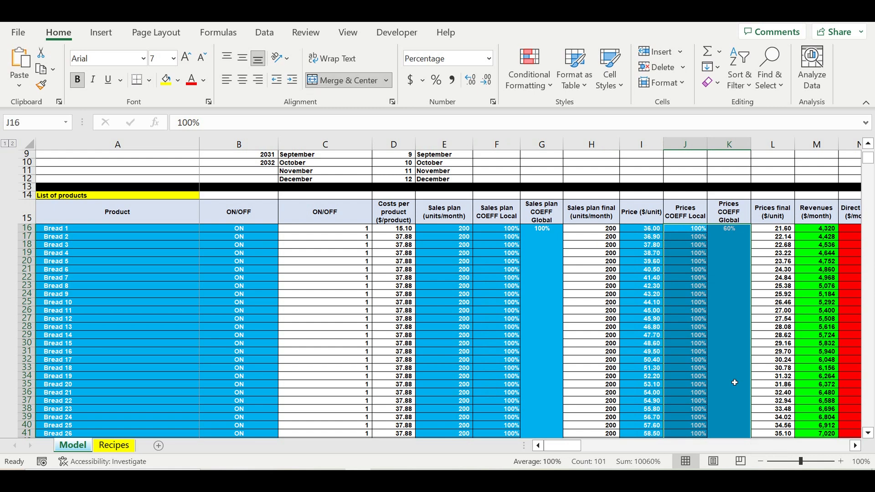
pyautogui.click(722, 314)
pyautogui.scroll(-3, 667, 326)
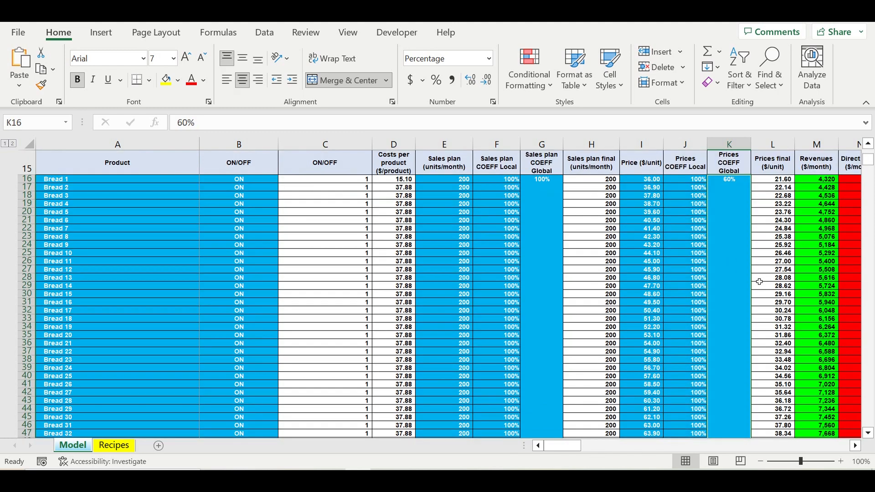
pyautogui.scroll(3, 726, 273)
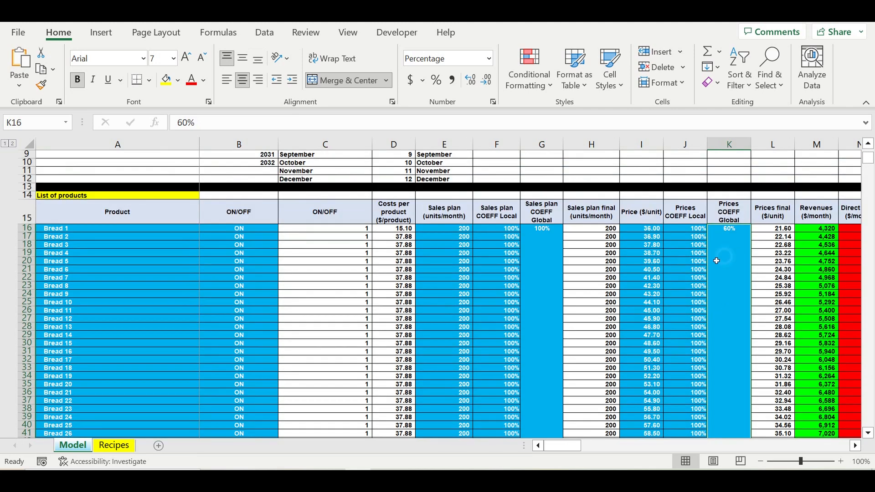
pyautogui.moveTo(728, 258); pyautogui.dragTo(686, 258)
# - Recheck the global and local sales plan coefficients against the products' planned monthly units
pyautogui.click(540, 255)
pyautogui.moveTo(519, 258); pyautogui.dragTo(518, 258)
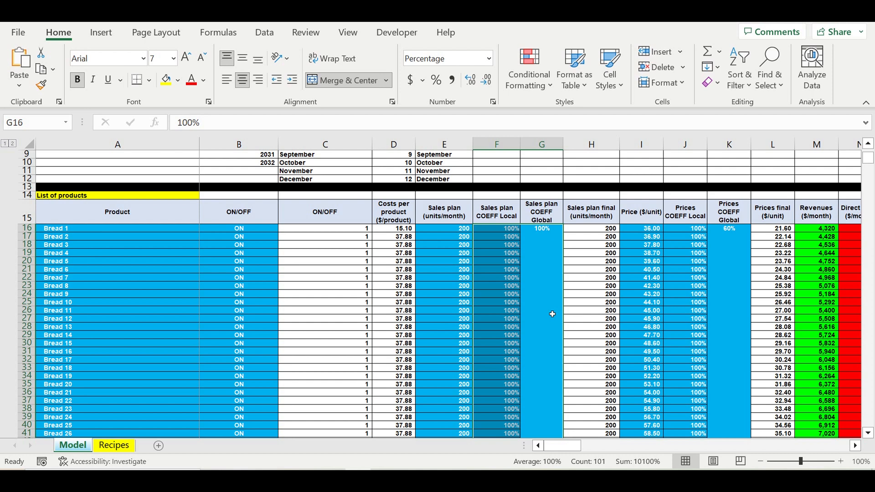
pyautogui.click(552, 314)
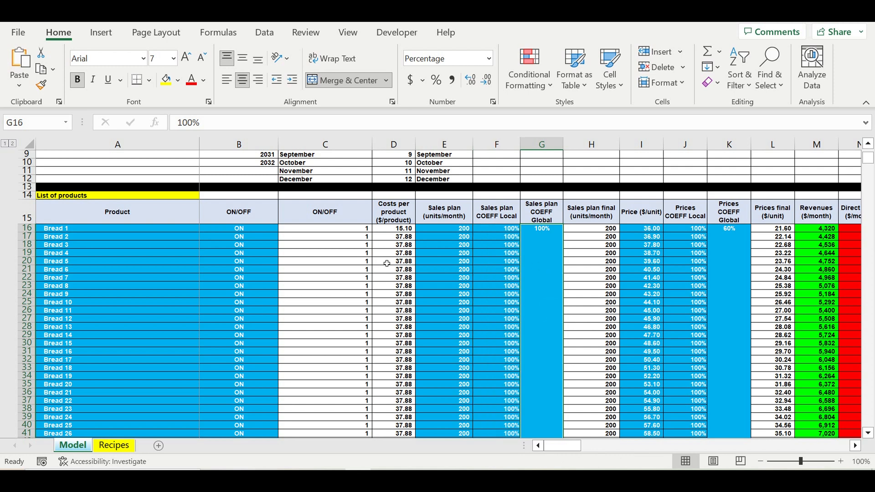
pyautogui.moveTo(444, 244); pyautogui.dragTo(449, 384)
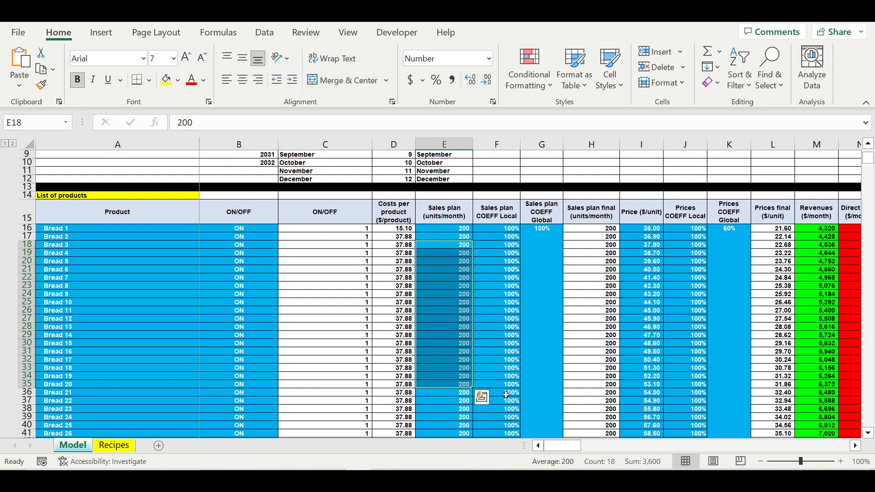
# - Review the customer type names, revenue allocation percentages and average check amounts in the Customers table
pyautogui.scroll(-2, 472, 391)
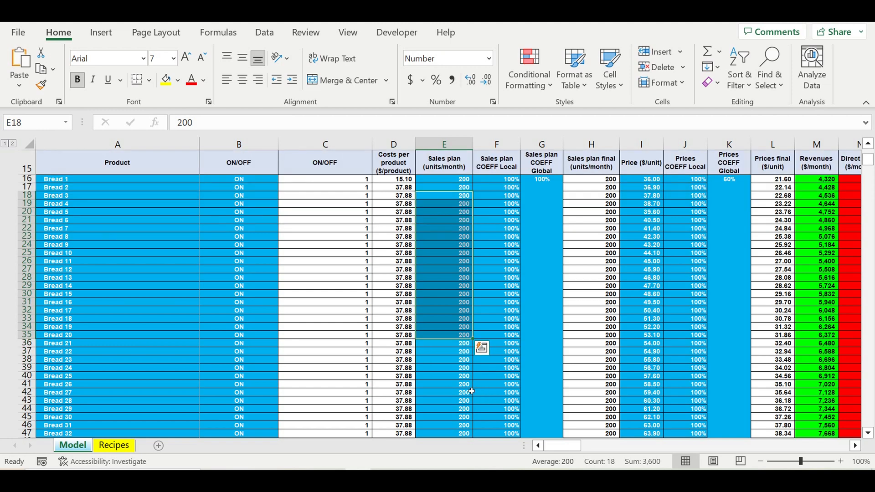
pyautogui.scroll(-13, 449, 345)
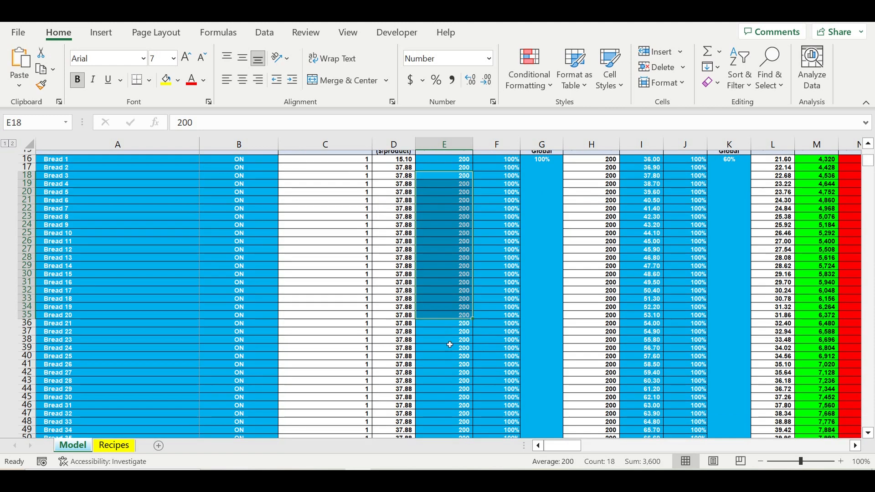
pyautogui.scroll(-18, 450, 345)
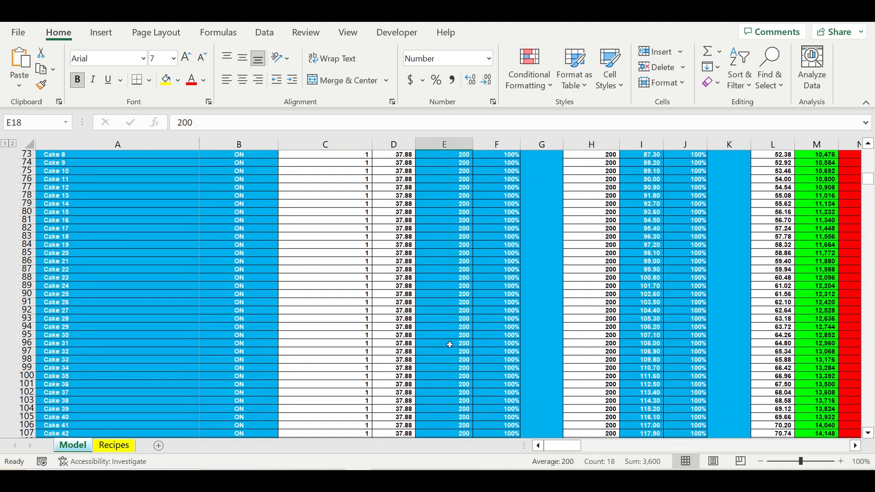
pyautogui.scroll(-1, 434, 346)
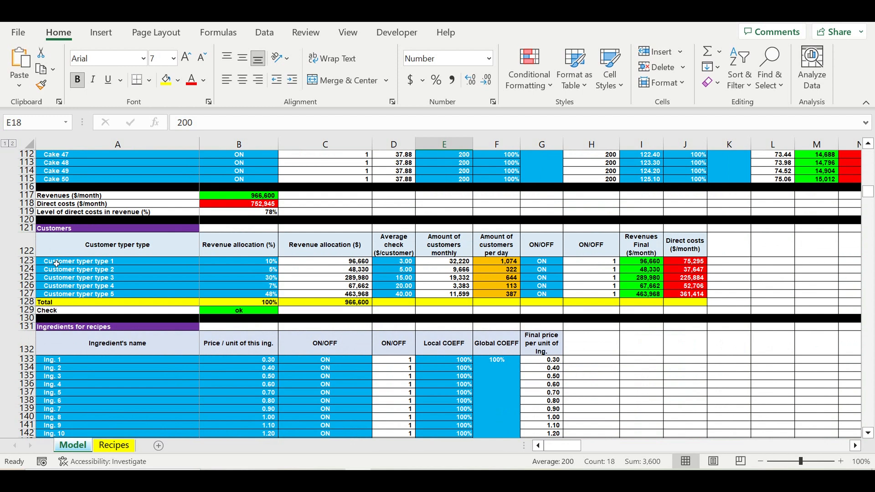
pyautogui.moveTo(56, 263); pyautogui.dragTo(71, 298)
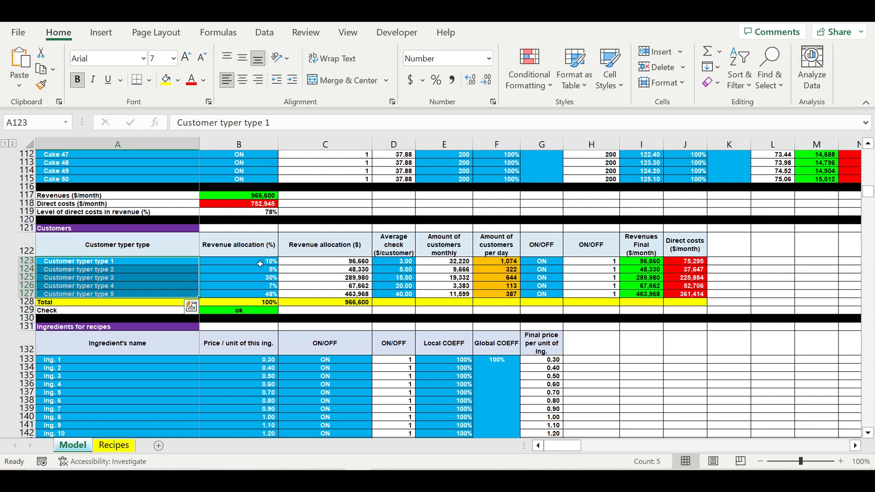
pyautogui.moveTo(260, 264); pyautogui.dragTo(264, 294)
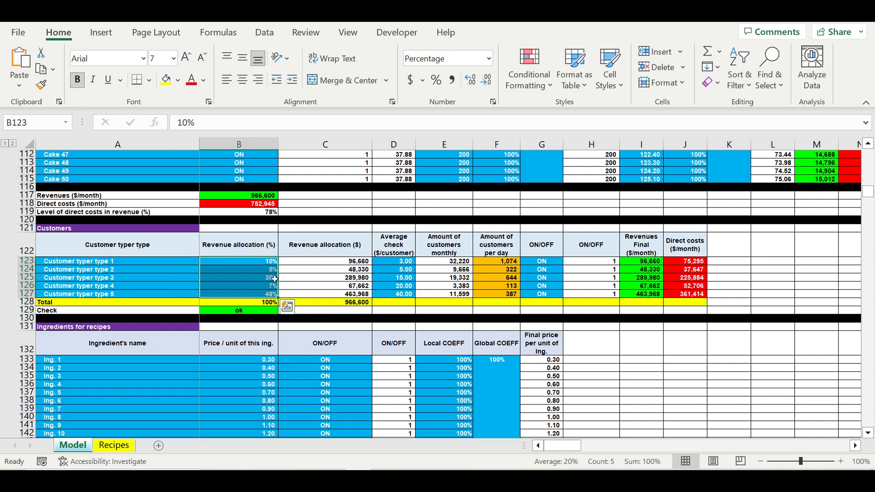
pyautogui.moveTo(395, 264); pyautogui.dragTo(396, 294)
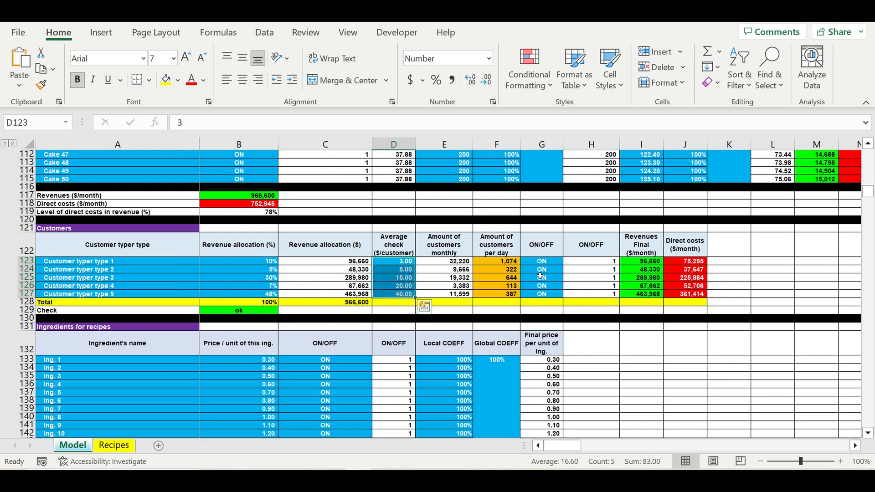
# - Inspect the ON/OFF switches of the customer types and the options available for customer type 2
pyautogui.click(551, 265)
pyautogui.click(561, 270)
pyautogui.click(567, 270)
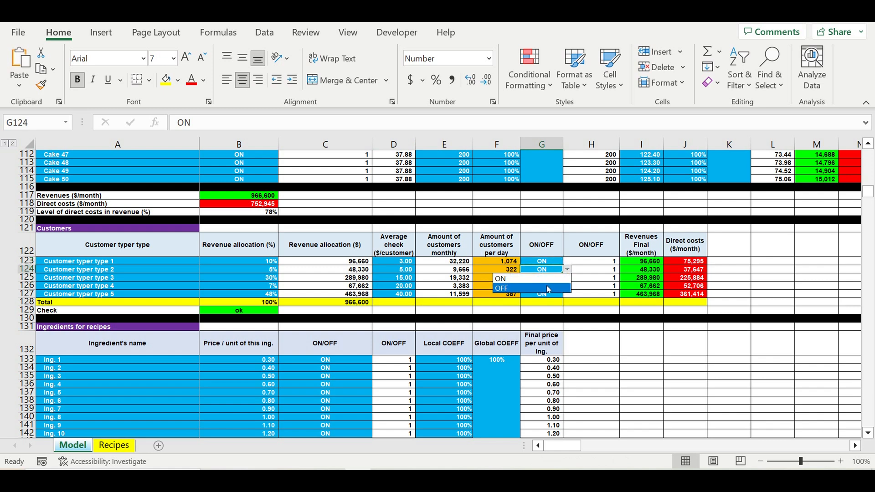
pyautogui.press('Escape')
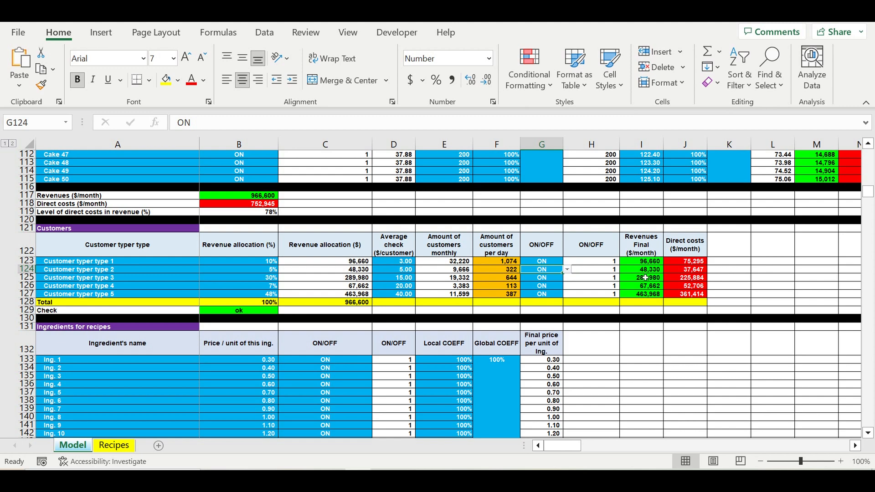
pyautogui.click(554, 296)
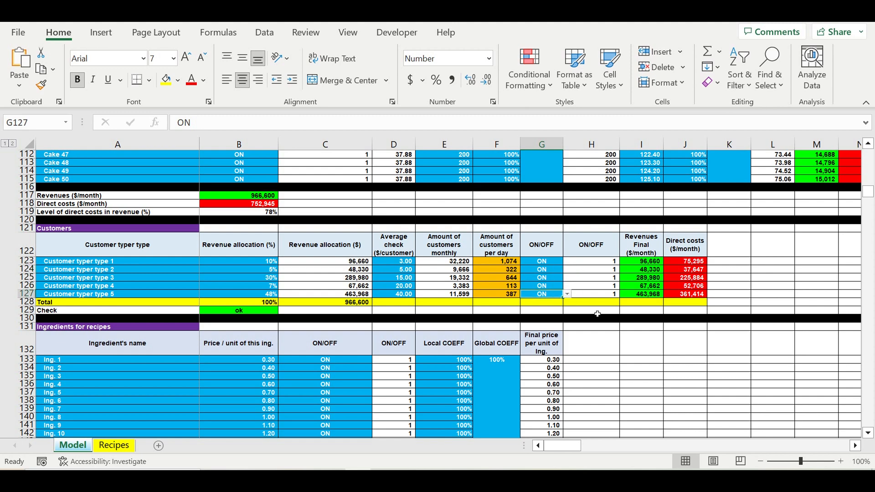
# - Compare the ingredient names in the Ingredients for recipes table with the cake and bread names in the product list
pyautogui.scroll(-4, 594, 312)
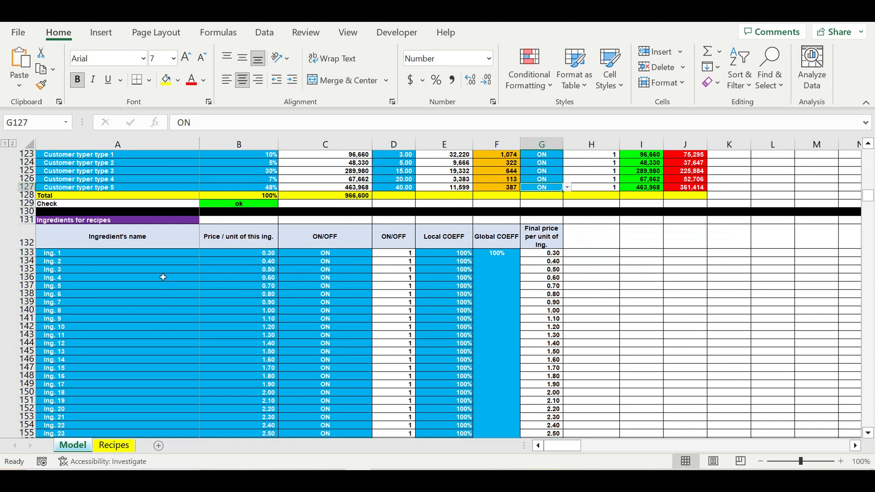
pyautogui.moveTo(65, 253); pyautogui.dragTo(100, 410)
pyautogui.scroll(13, 179, 331)
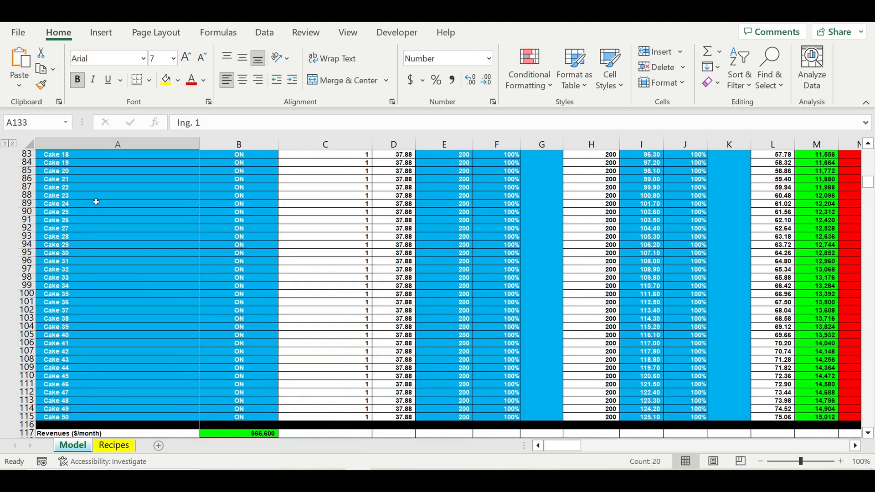
pyautogui.moveTo(92, 195); pyautogui.dragTo(122, 325)
pyautogui.scroll(9, 122, 325)
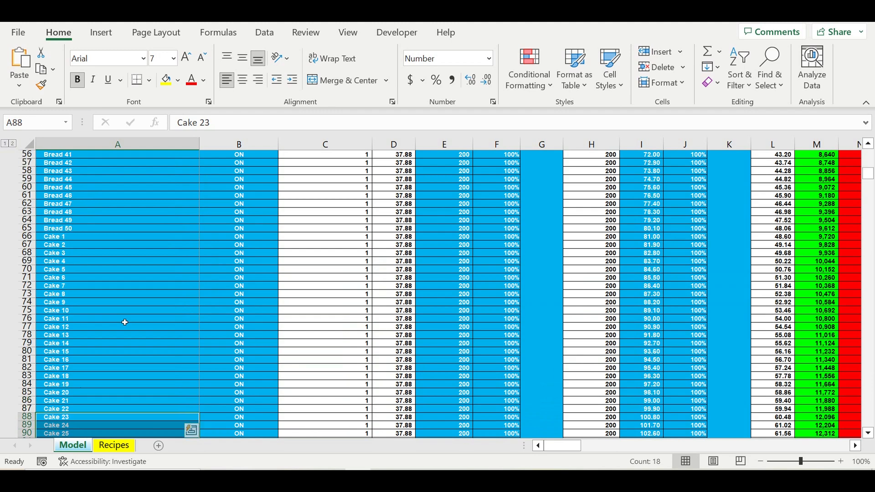
pyautogui.moveTo(89, 188); pyautogui.dragTo(116, 384)
# - Review the names, unit prices and ON/OFF switches in the Ingredients for recipes table
pyautogui.scroll(-19, 133, 340)
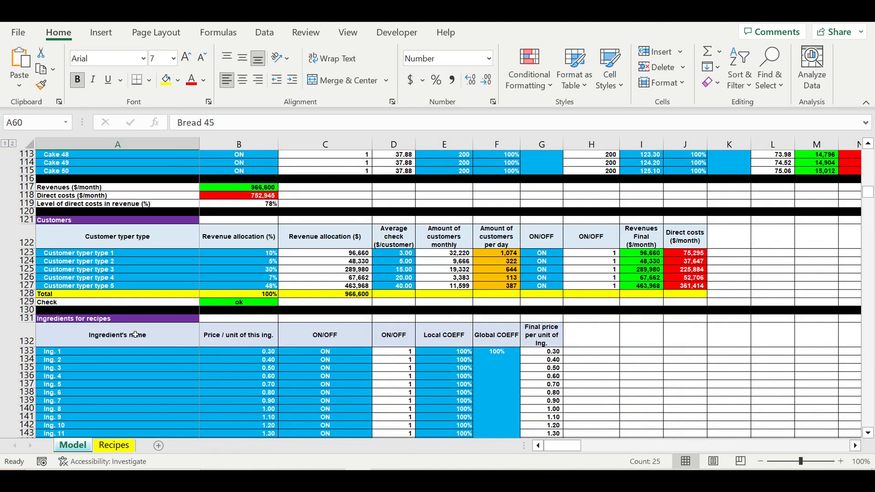
pyautogui.scroll(-3, 135, 335)
pyautogui.moveTo(71, 253); pyautogui.dragTo(94, 413)
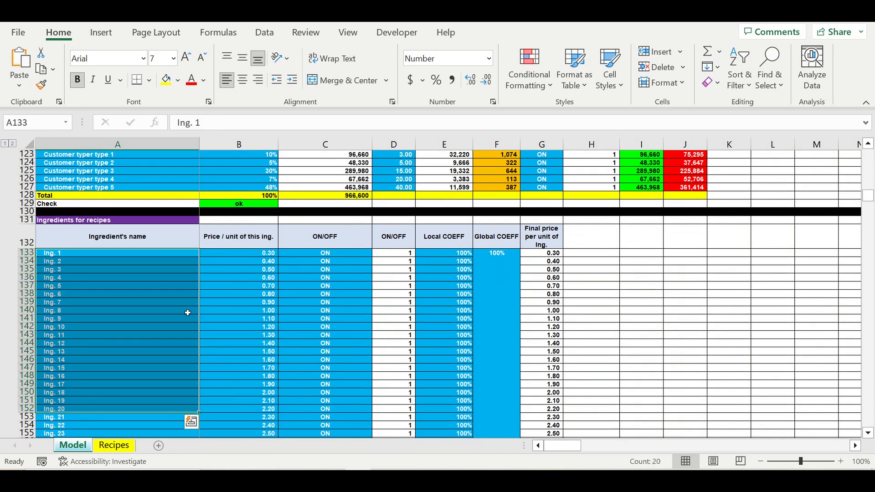
pyautogui.moveTo(261, 253); pyautogui.dragTo(267, 394)
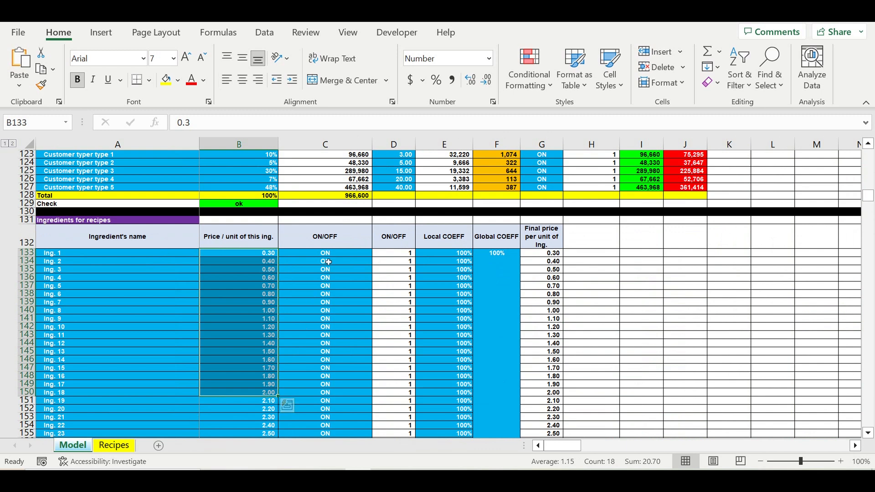
pyautogui.moveTo(341, 258); pyautogui.dragTo(341, 383)
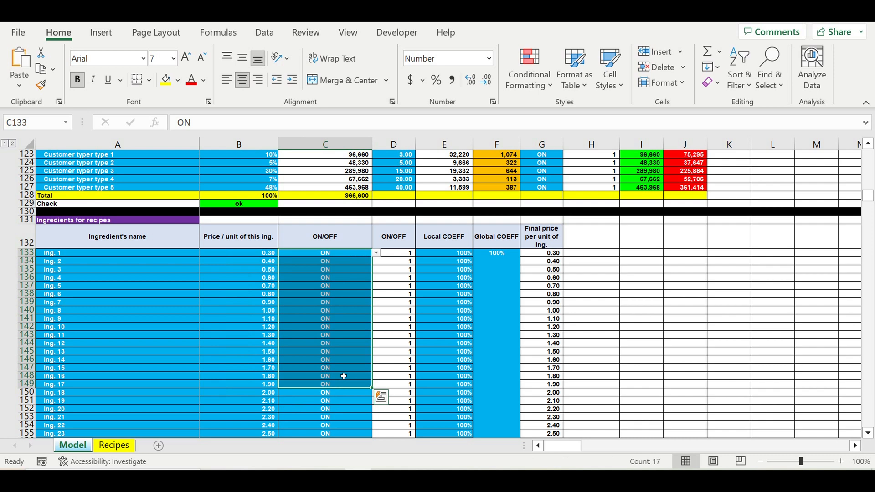
# - Check the local and global coefficients of the ingredients against their unit prices
pyautogui.moveTo(458, 257); pyautogui.dragTo(496, 360)
pyautogui.moveTo(235, 255); pyautogui.dragTo(253, 376)
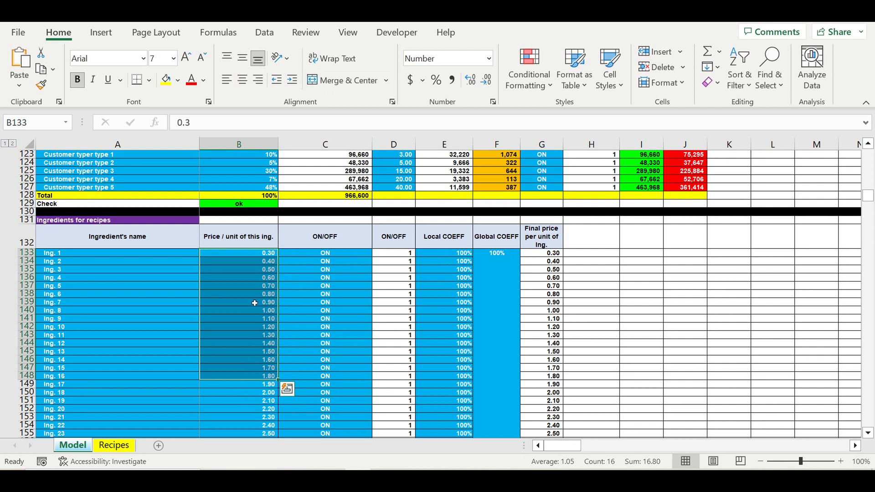
pyautogui.click(494, 280)
pyautogui.moveTo(452, 261); pyautogui.dragTo(456, 401)
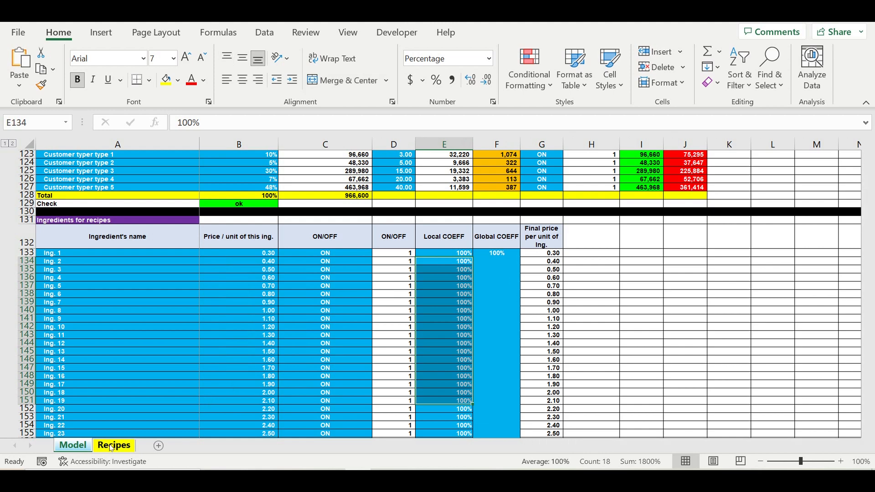
# - Open the Recipes sheet and examine its product rows and ingredient columns, starting from Bread 1 and Ing. 1
pyautogui.click(119, 448)
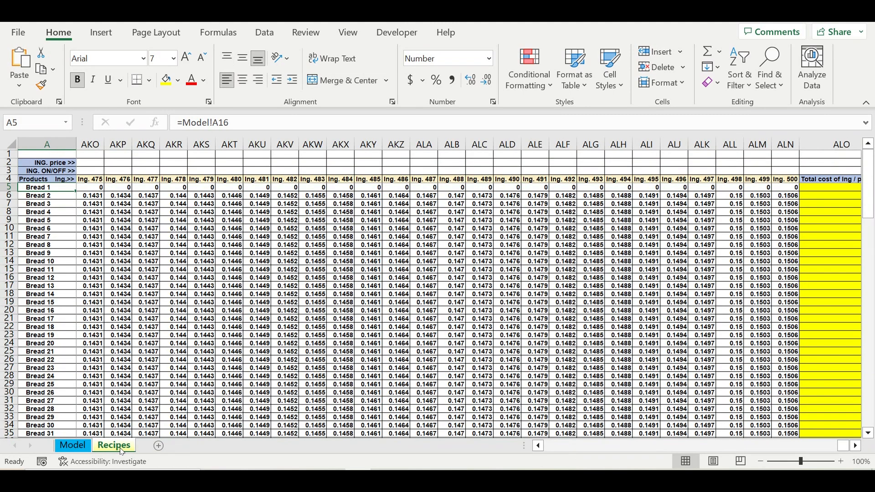
pyautogui.moveTo(849, 448); pyautogui.dragTo(550, 448)
pyautogui.click(152, 339)
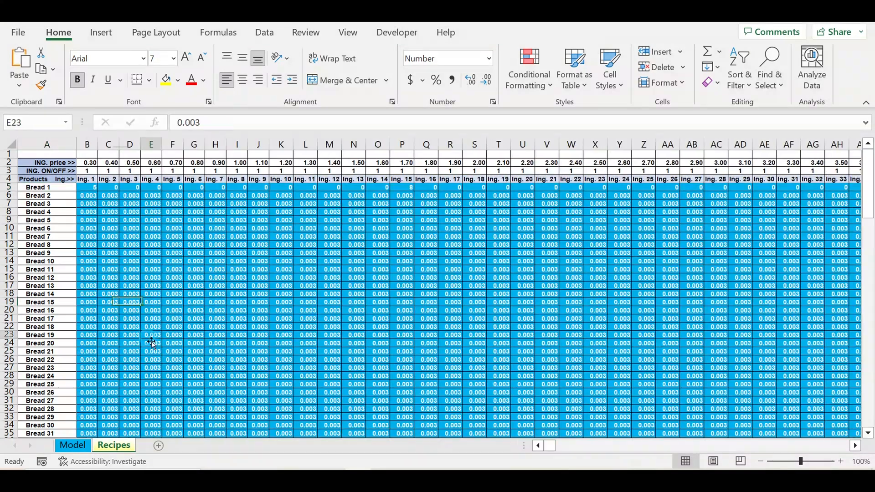
pyautogui.click(46, 188)
pyautogui.moveTo(46, 188); pyautogui.dragTo(46, 417)
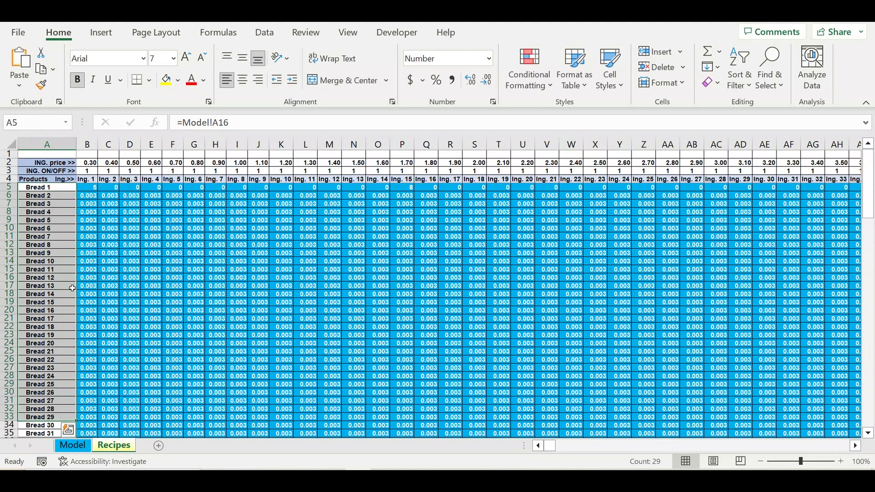
pyautogui.moveTo(92, 180); pyautogui.dragTo(796, 186)
pyautogui.click(211, 222)
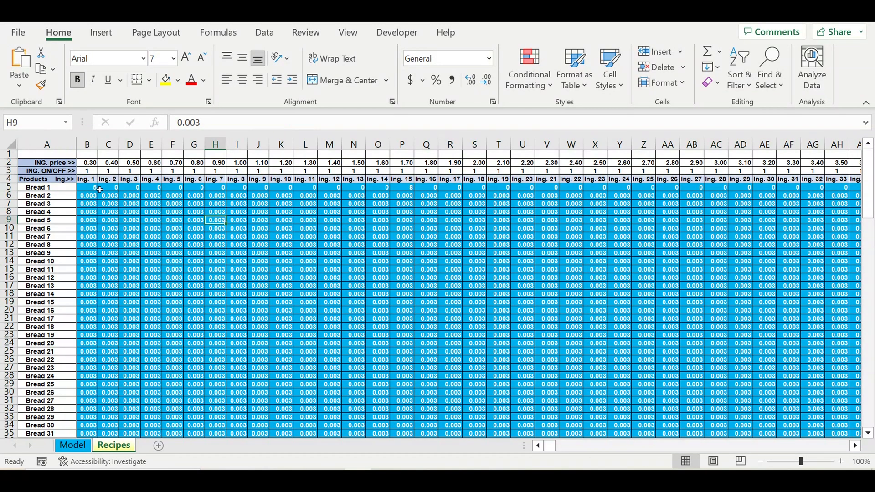
# - Inspect the ingredient quantity grid in the Recipes sheet and the Ing. 1 entry for the first product
pyautogui.moveTo(87, 188); pyautogui.dragTo(332, 277)
pyautogui.moveTo(792, 364); pyautogui.dragTo(847, 381)
pyautogui.click(174, 220)
pyautogui.click(94, 180)
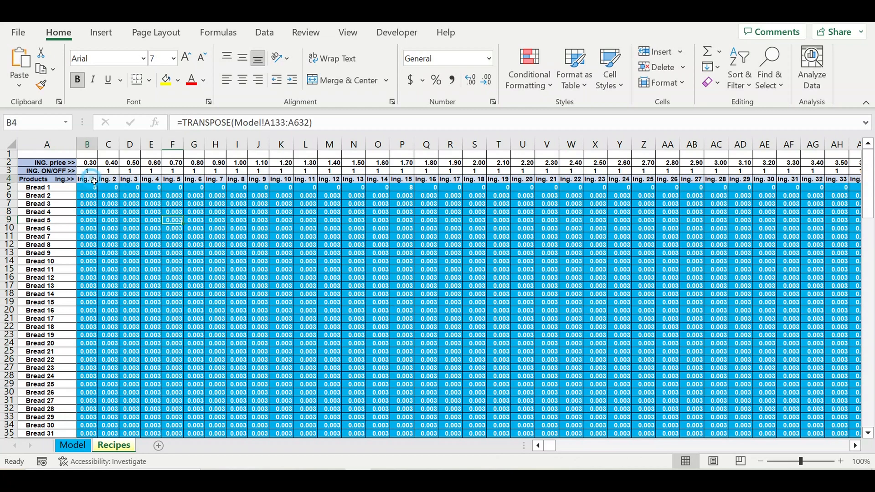
pyautogui.click(93, 188)
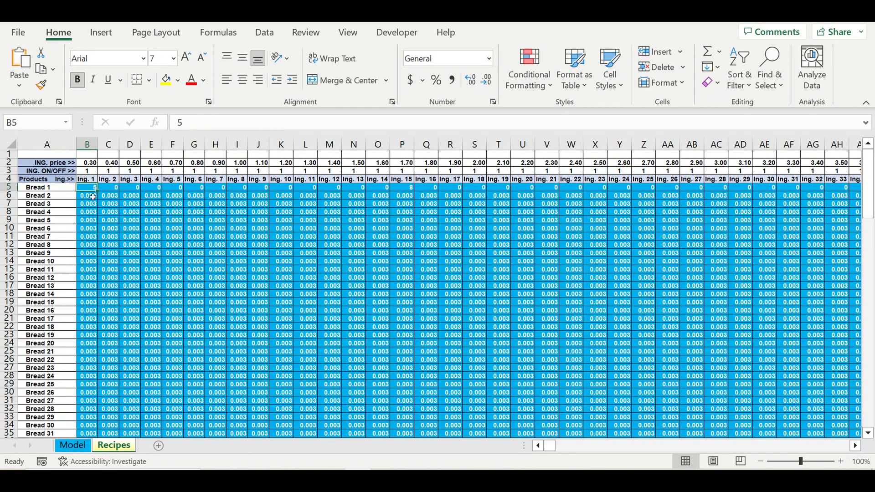
# - Examine the Bread 1 recipe row, checking its Ing. 1 and Ing. 15 quantities against the column headings
pyautogui.click(42, 190)
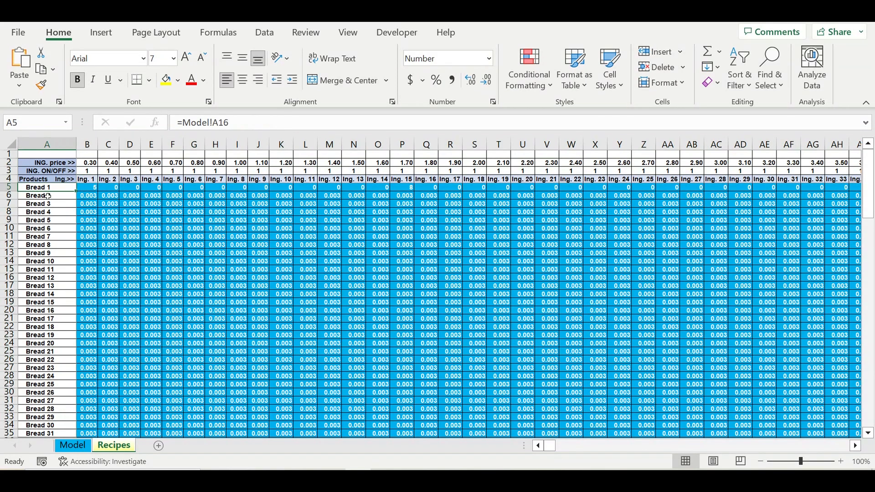
pyautogui.click(41, 197)
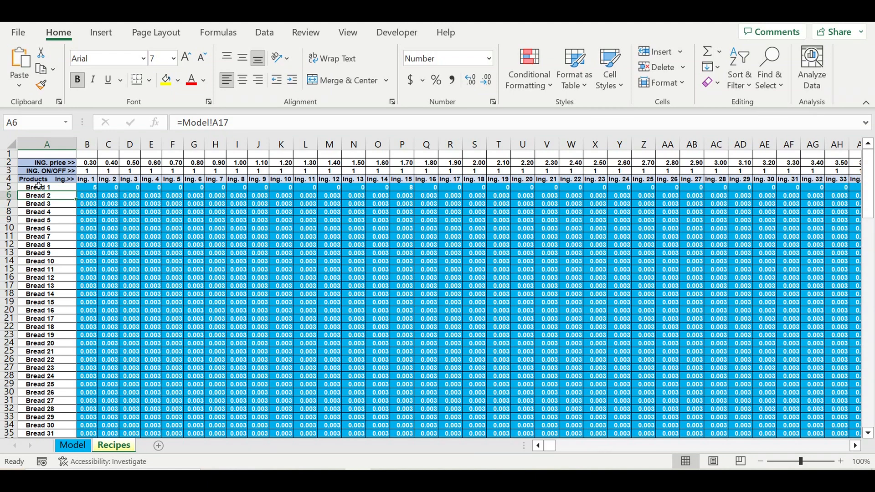
pyautogui.click(39, 189)
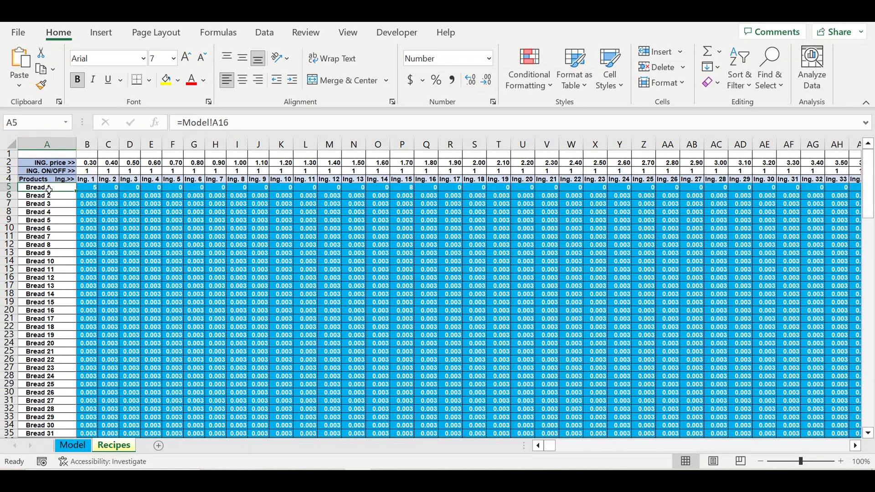
pyautogui.click(87, 188)
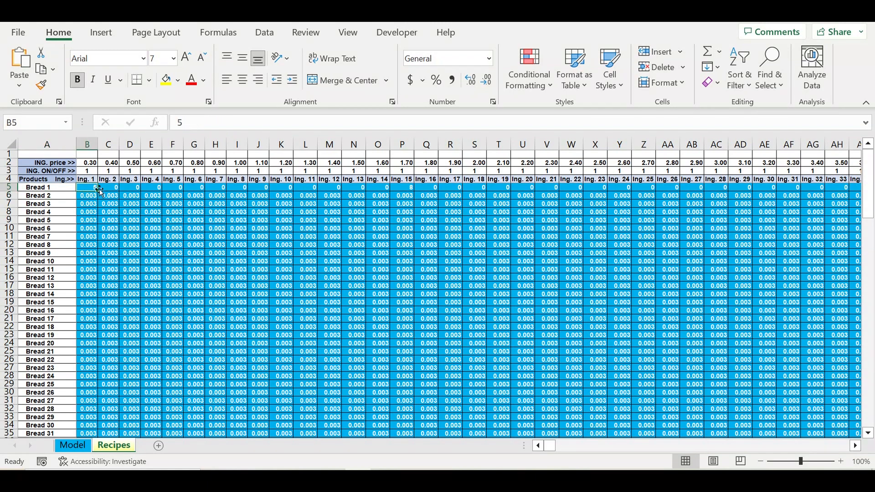
pyautogui.click(91, 181)
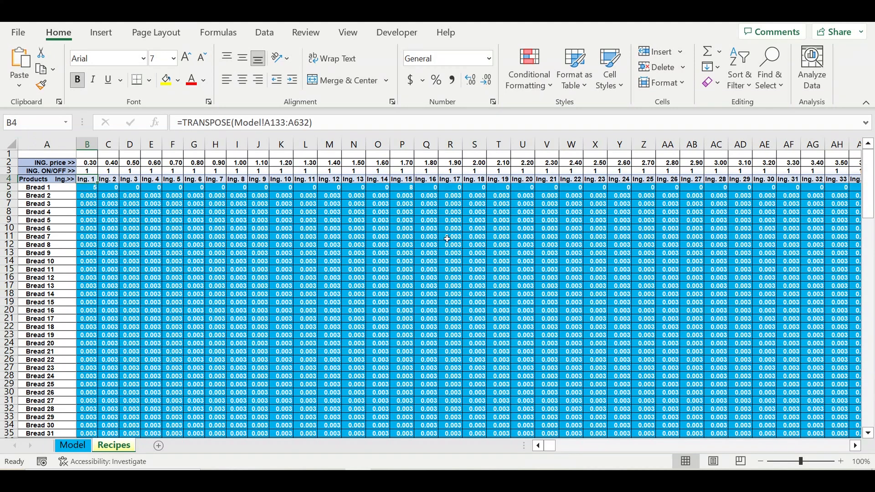
pyautogui.click(405, 188)
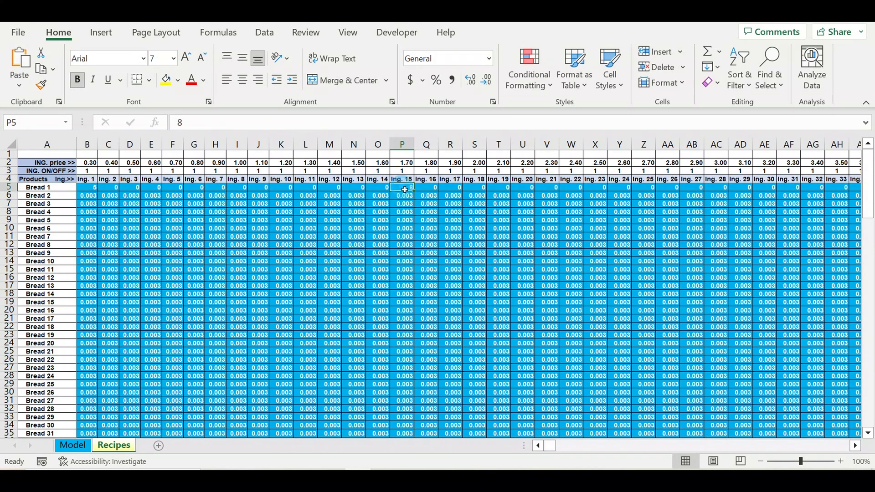
pyautogui.click(411, 180)
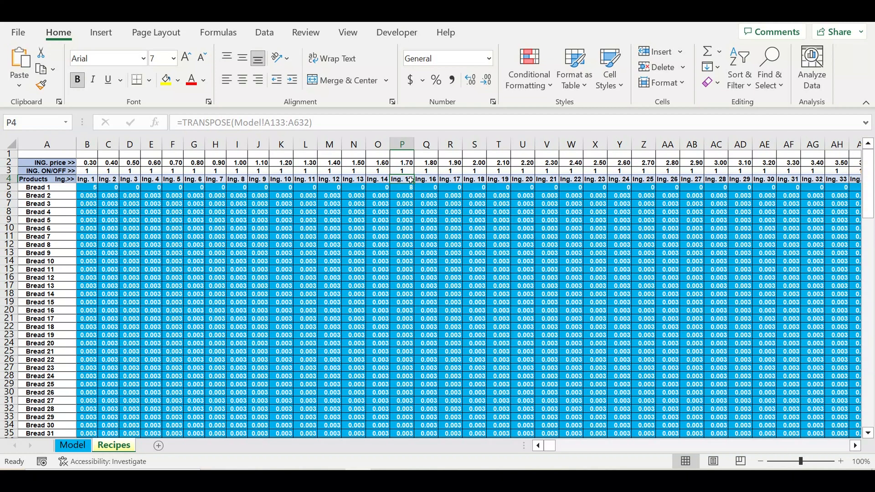
# - Inspect the total ingredient cost per product for Bread 1 at the end of the Recipes sheet
pyautogui.moveTo(556, 446); pyautogui.dragTo(848, 448)
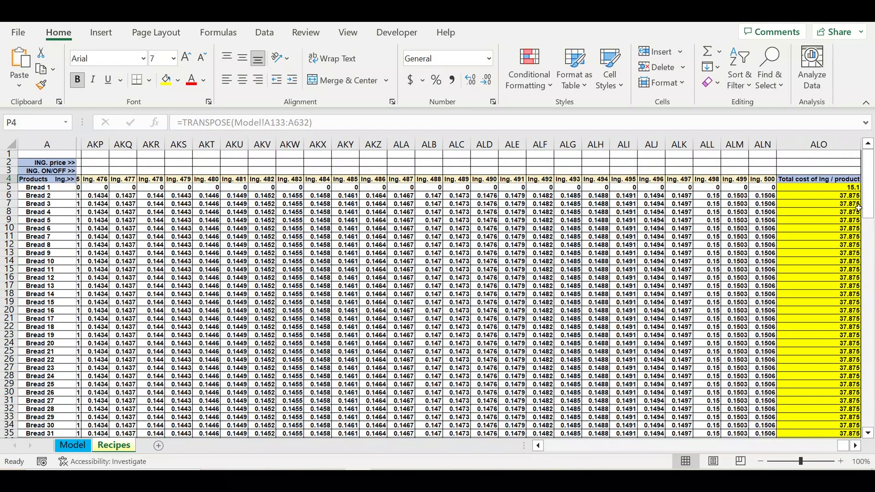
pyautogui.click(31, 188)
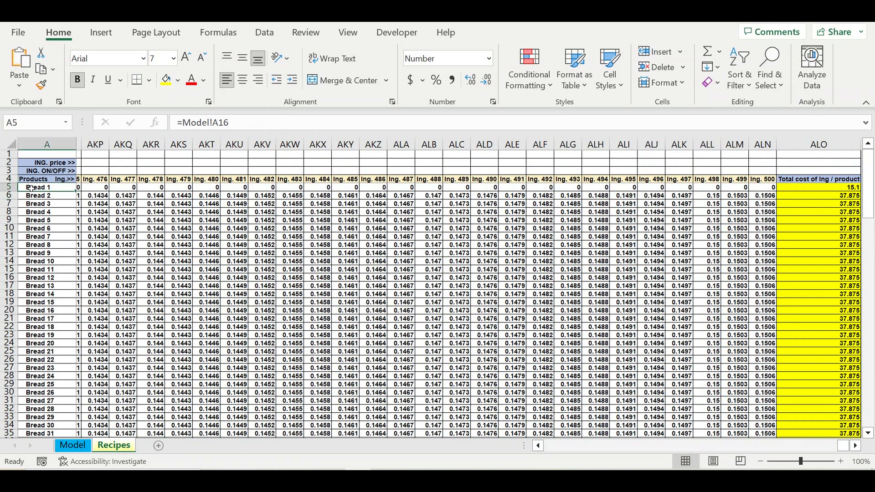
pyautogui.click(852, 187)
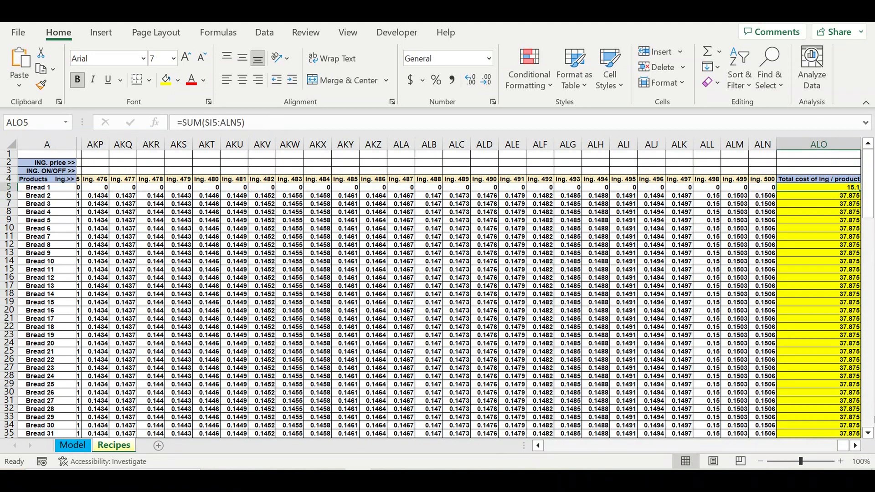
pyautogui.click(855, 446)
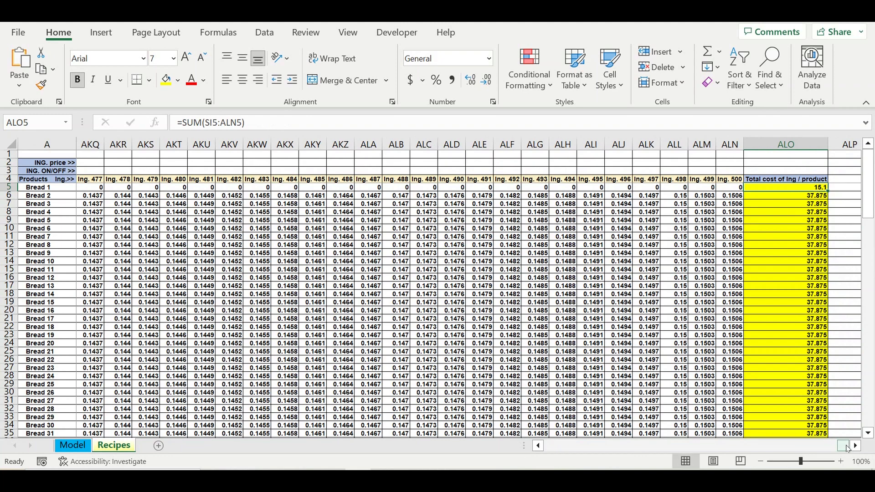
# - Return to the Model sheet and select the operating activity start year below the ingredients list
pyautogui.moveTo(844, 446); pyautogui.dragTo(544, 447)
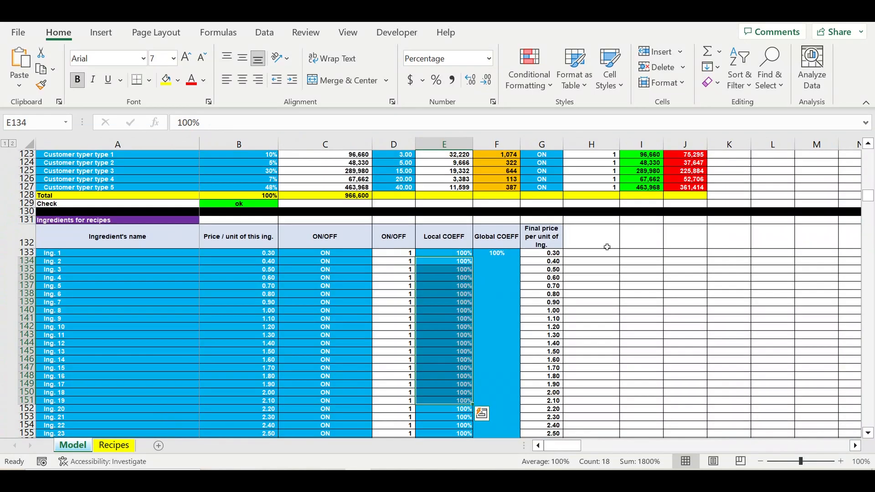
pyautogui.click(649, 294)
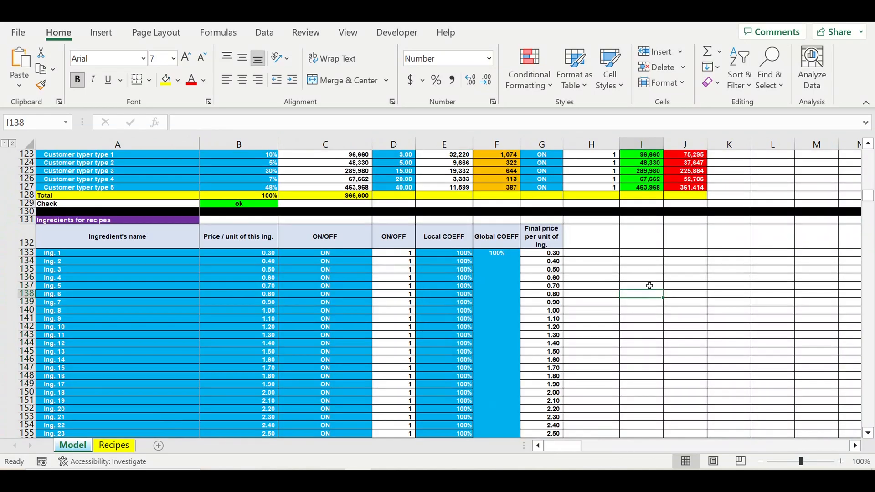
pyautogui.scroll(-4, 241, 350)
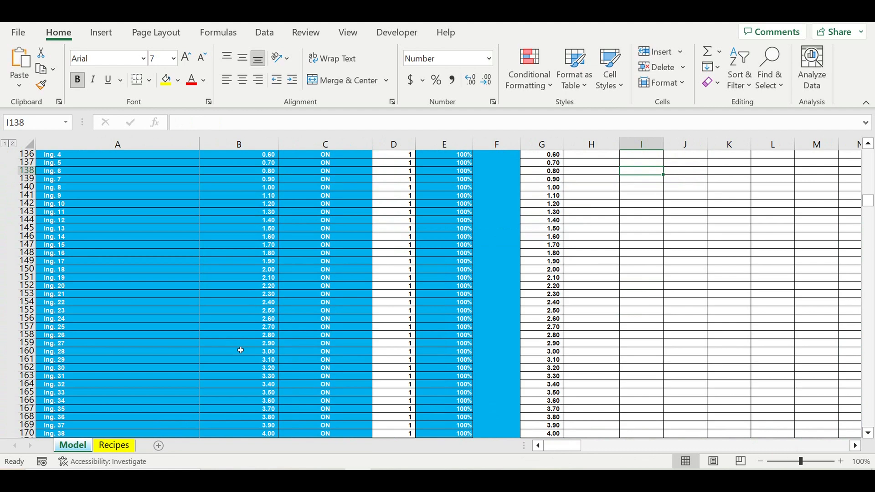
pyautogui.scroll(-15, 241, 350)
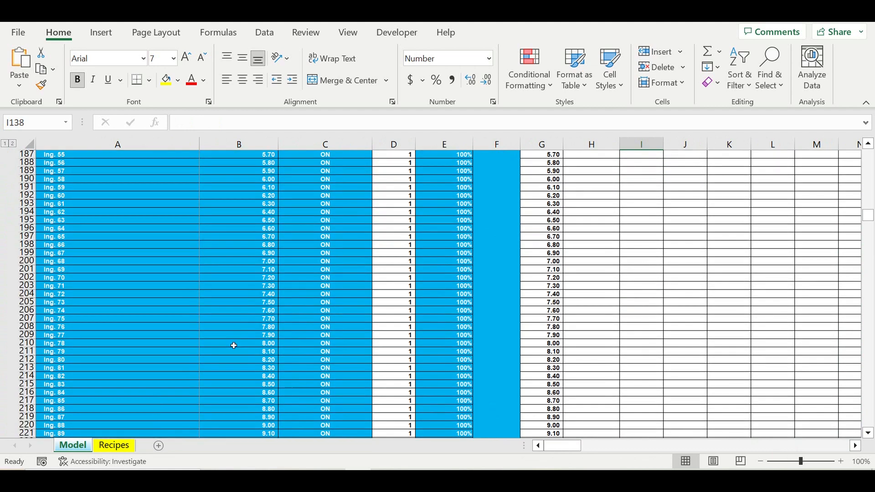
pyautogui.scroll(-20, 234, 346)
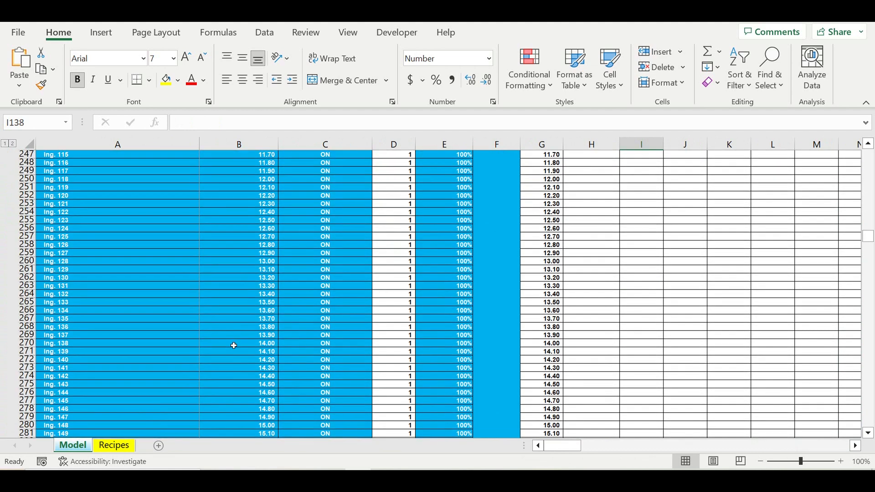
pyautogui.scroll(-20, 234, 345)
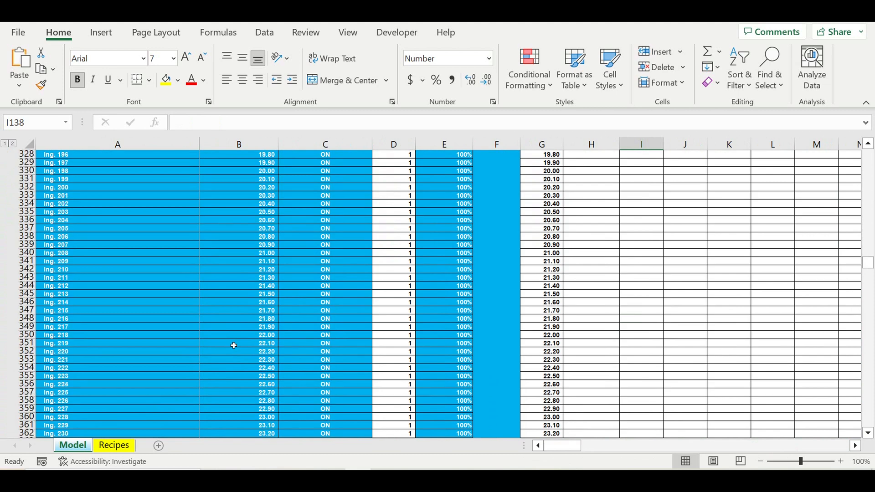
pyautogui.scroll(-19, 234, 346)
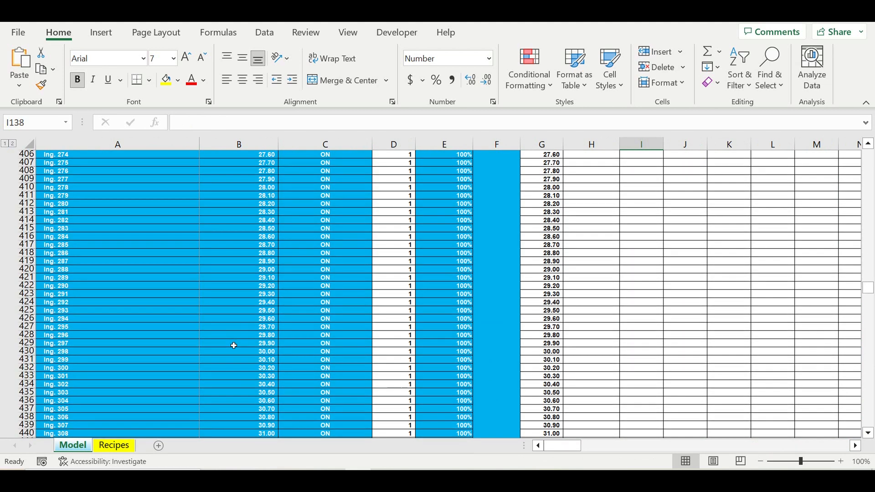
pyautogui.scroll(-20, 234, 346)
pyautogui.scroll(-20, 233, 345)
pyautogui.scroll(-13, 234, 346)
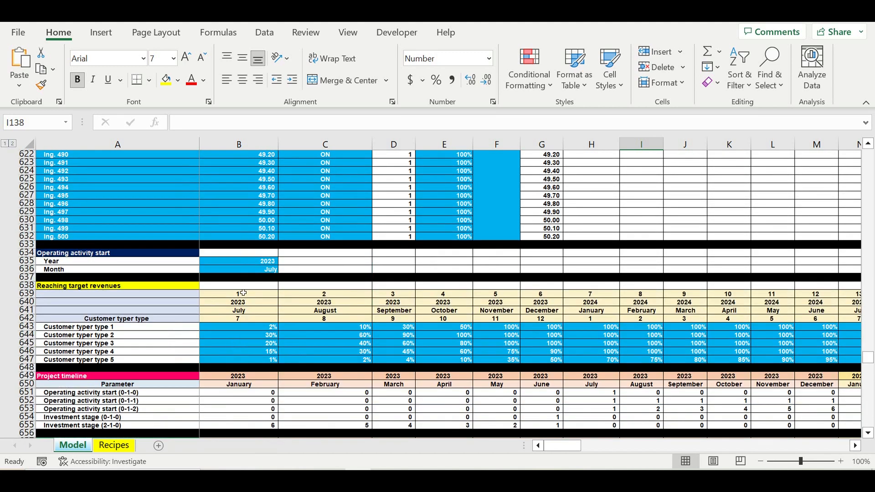
pyautogui.click(243, 262)
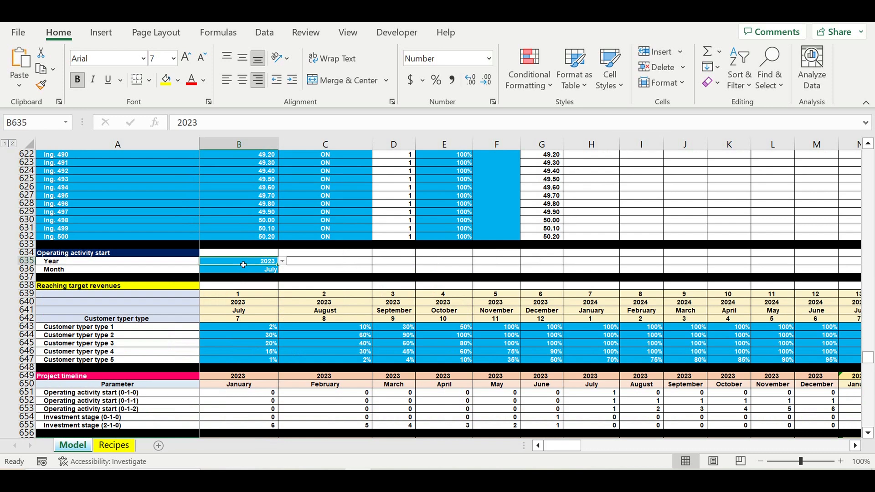
# - Inspect the available options for the operating activity start year and month, keeping the current selections
pyautogui.click(283, 262)
pyautogui.click(343, 262)
pyautogui.click(269, 271)
pyautogui.click(282, 270)
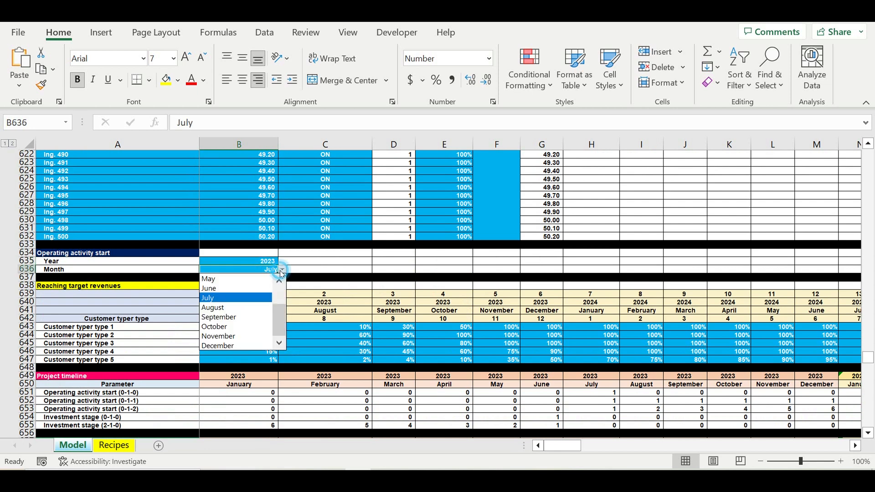
pyautogui.click(364, 292)
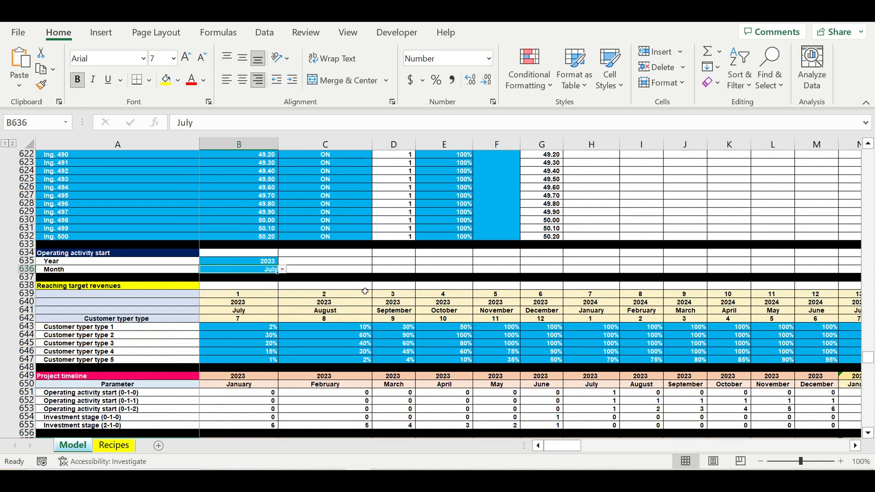
# - Examine the monthly Reaching target revenues percentages for customer types 1 to 5 from the first operating month onward
pyautogui.click(358, 352)
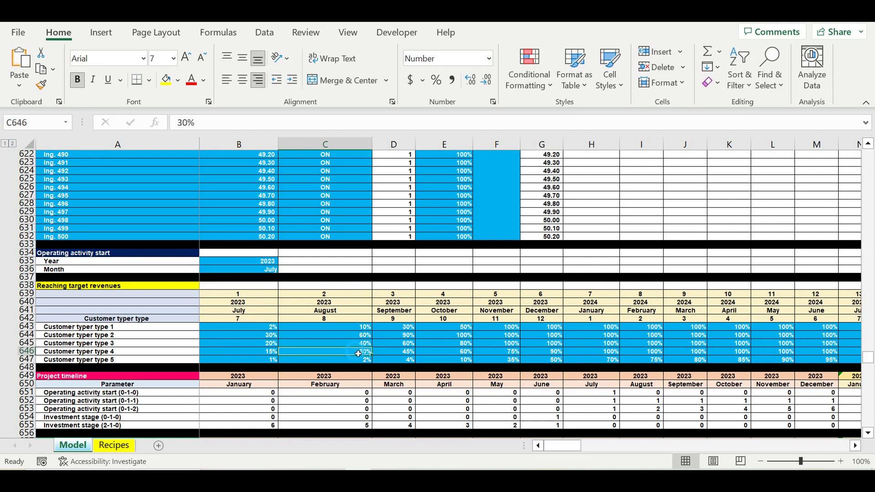
pyautogui.moveTo(253, 329); pyautogui.dragTo(782, 362)
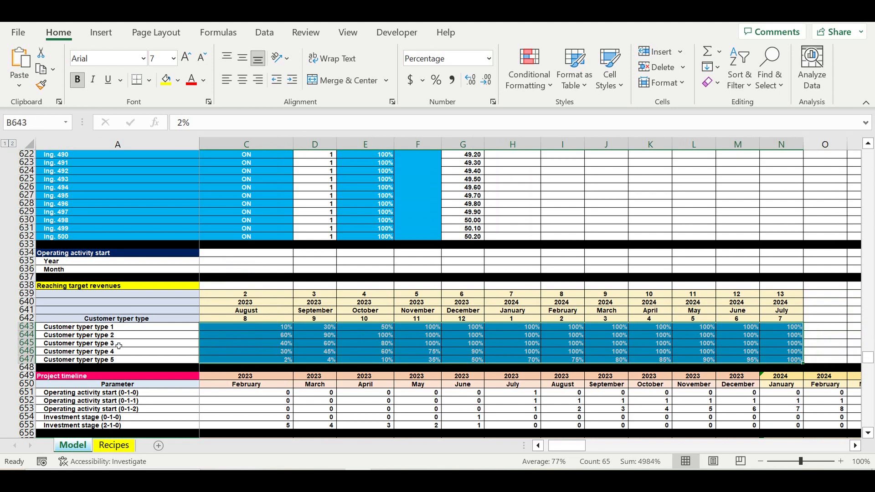
pyautogui.moveTo(584, 449); pyautogui.dragTo(564, 449)
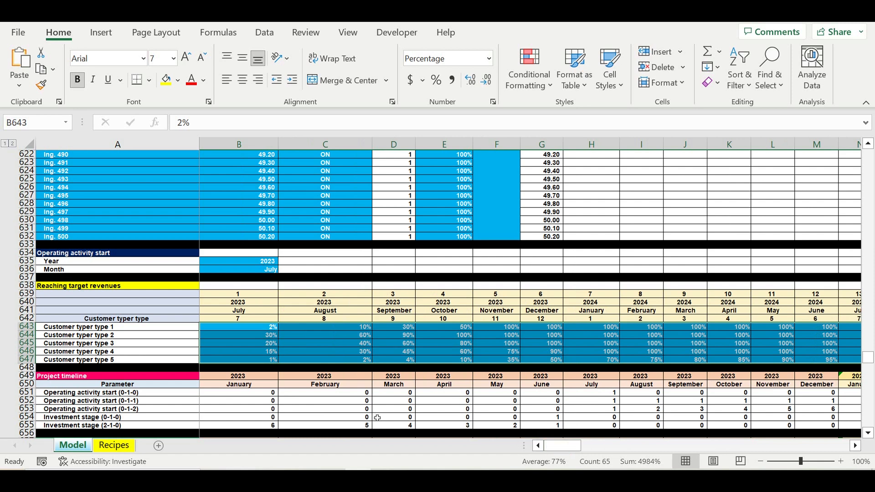
pyautogui.click(264, 331)
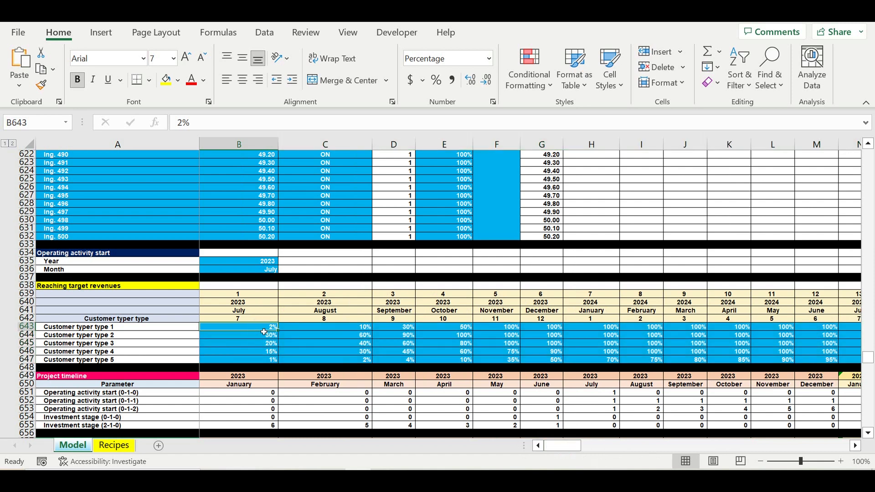
pyautogui.moveTo(264, 329); pyautogui.dragTo(635, 362)
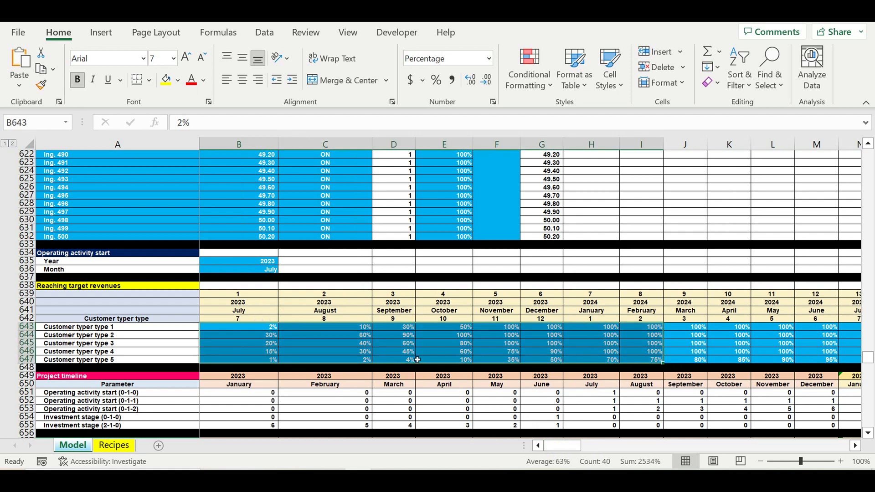
pyautogui.click(262, 332)
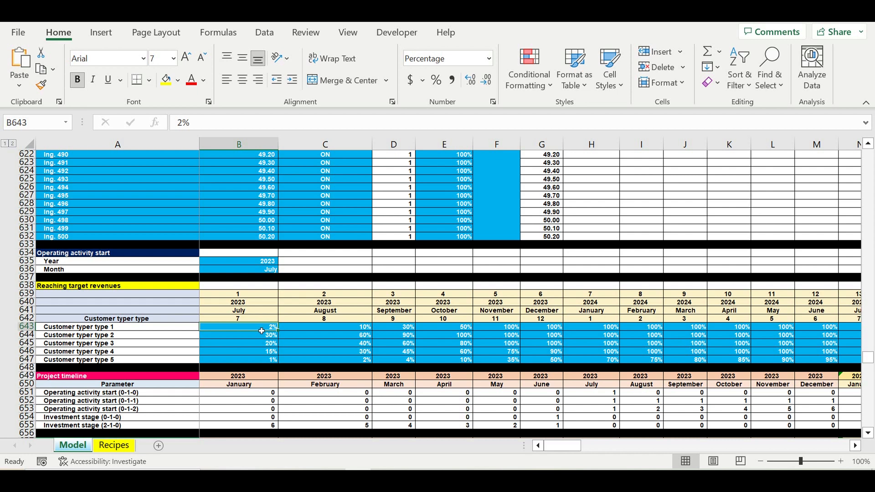
pyautogui.moveTo(261, 331); pyautogui.dragTo(696, 364)
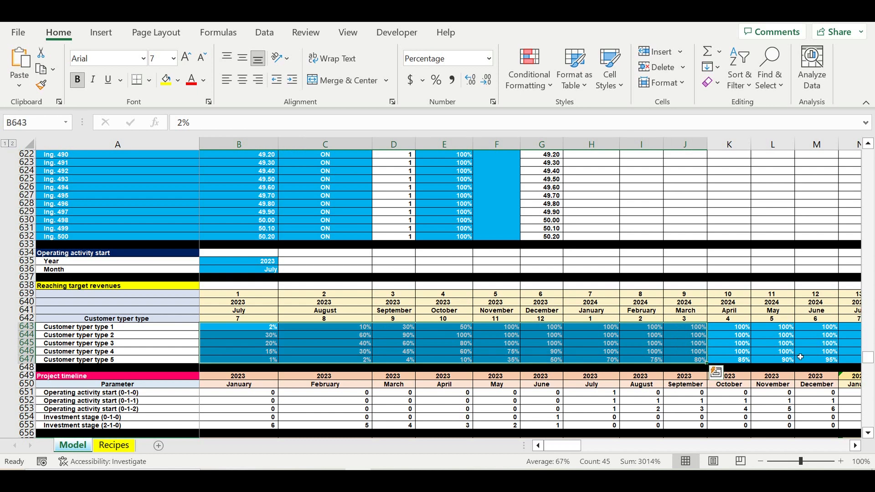
pyautogui.click(259, 338)
pyautogui.click(255, 328)
pyautogui.moveTo(305, 335); pyautogui.dragTo(621, 361)
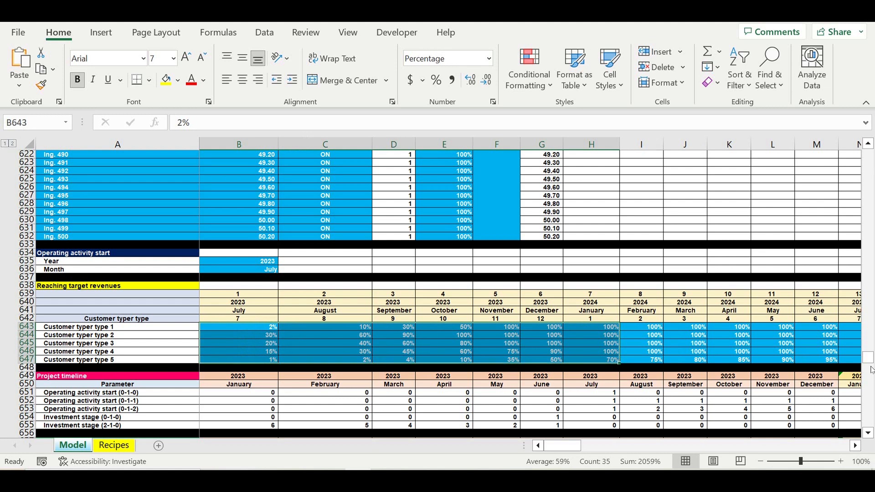
# - Inspect the Cash flow table's result from operating activity for July and August 2023
pyautogui.moveTo(868, 358); pyautogui.dragTo(868, 420)
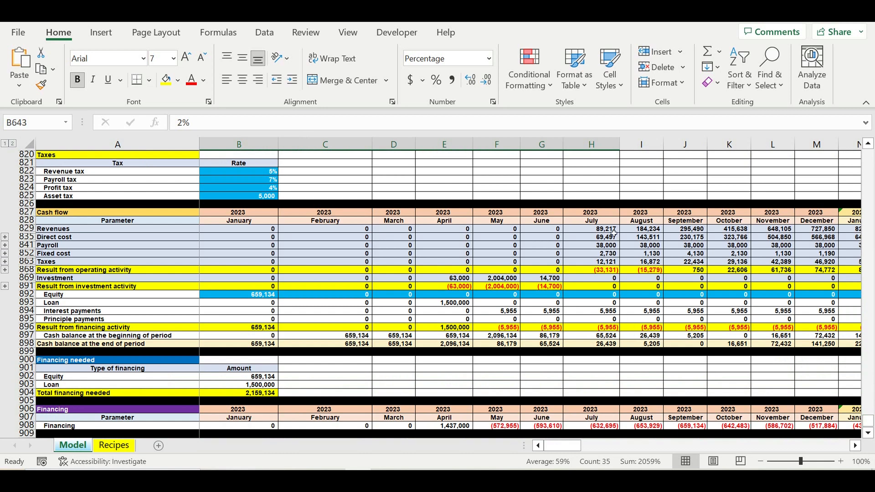
pyautogui.moveTo(606, 221); pyautogui.dragTo(730, 238)
pyautogui.click(612, 270)
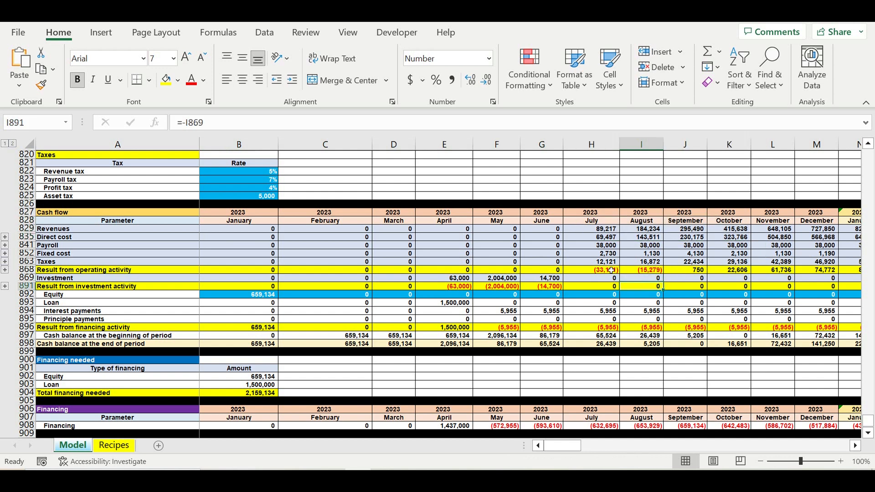
pyautogui.moveTo(616, 273); pyautogui.dragTo(648, 273)
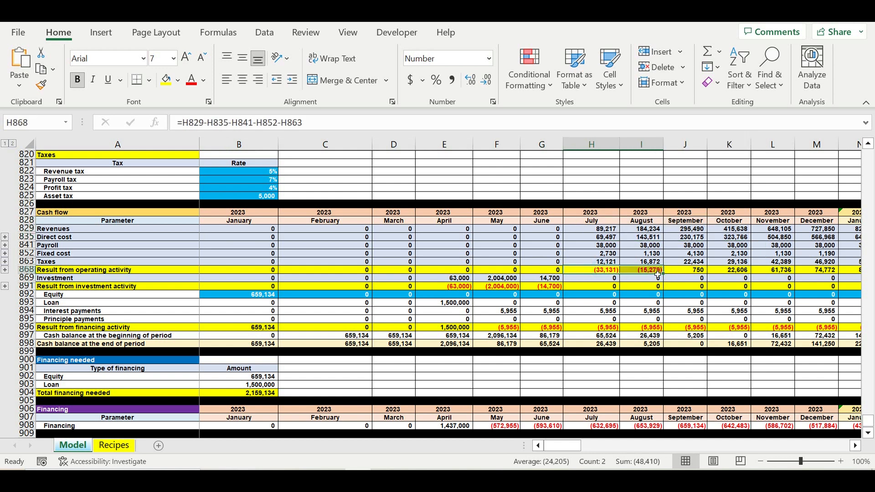
# - Compare the January equity and April loan with the April to June investment results and the July and August operating results
pyautogui.click(263, 296)
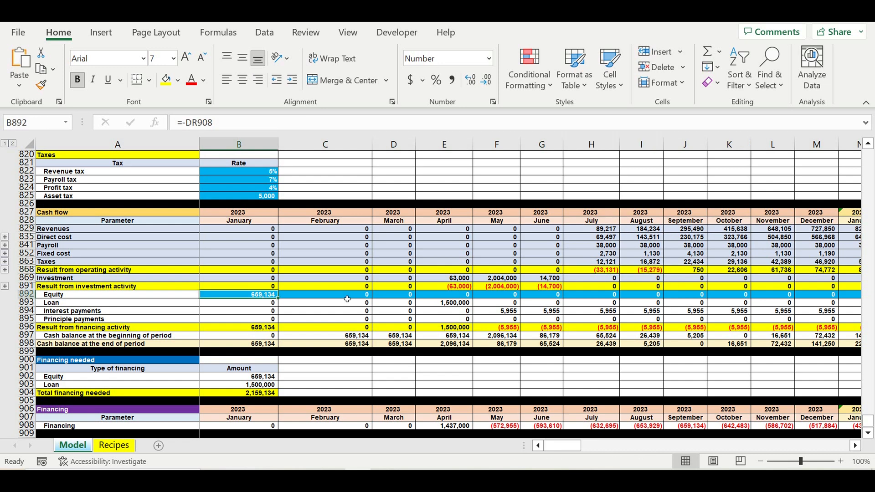
pyautogui.click(465, 304)
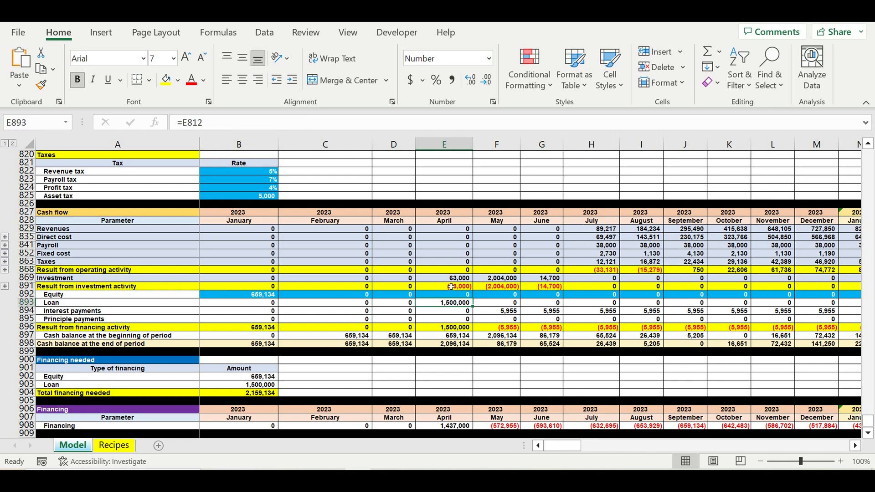
pyautogui.moveTo(443, 289); pyautogui.dragTo(541, 290)
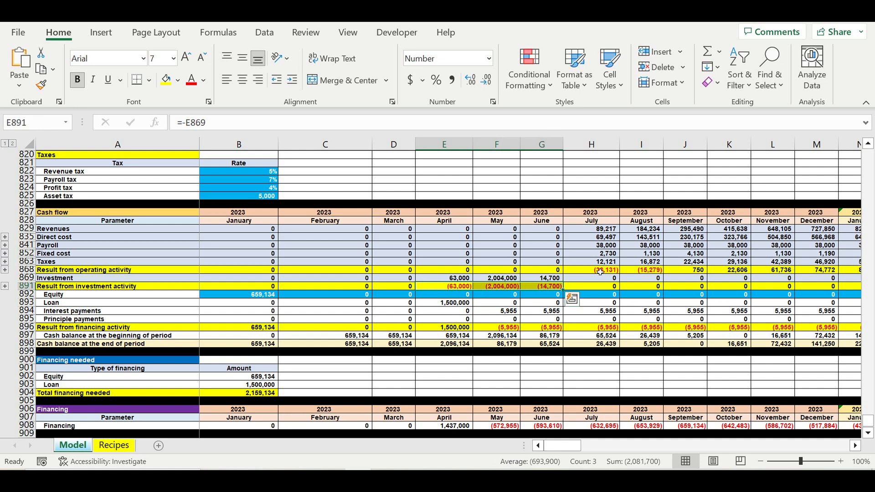
pyautogui.moveTo(601, 272); pyautogui.dragTo(643, 273)
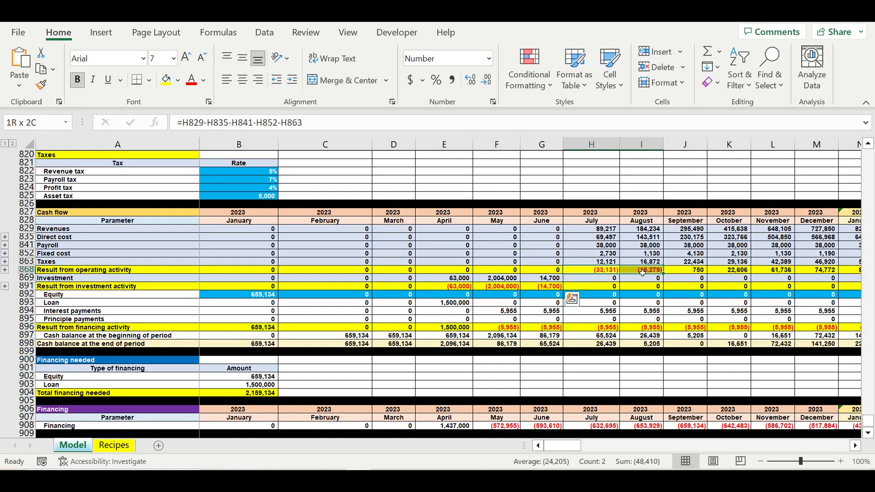
pyautogui.moveTo(643, 272); pyautogui.dragTo(642, 273)
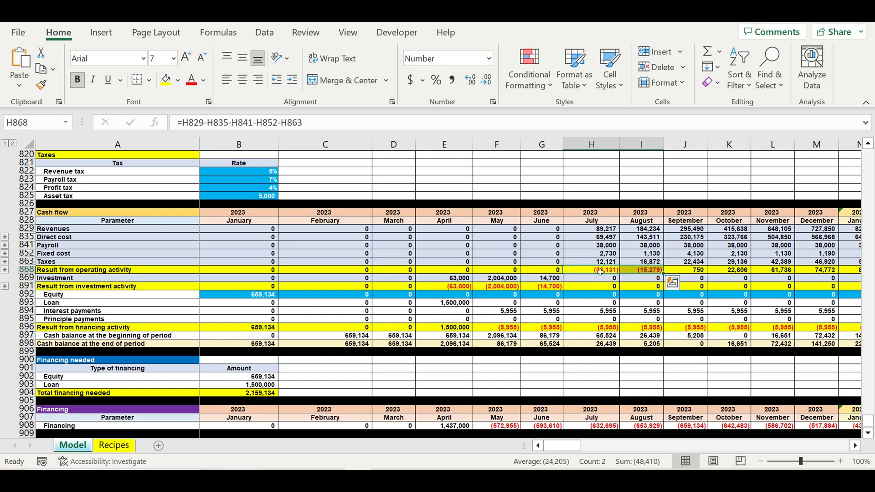
pyautogui.click(599, 272)
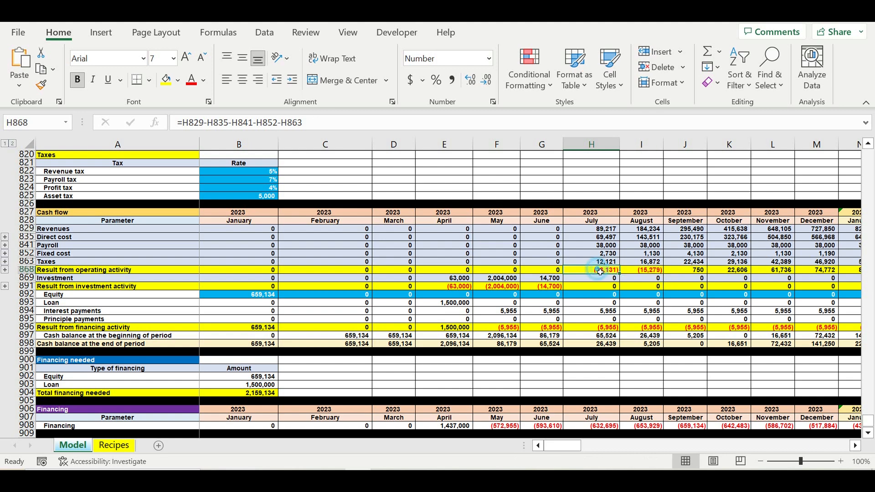
# - Return to Reaching target revenues and review the July to December 2023 percentages for all five customer types
pyautogui.moveTo(868, 422); pyautogui.dragTo(868, 300)
pyautogui.scroll(-20, 756, 310)
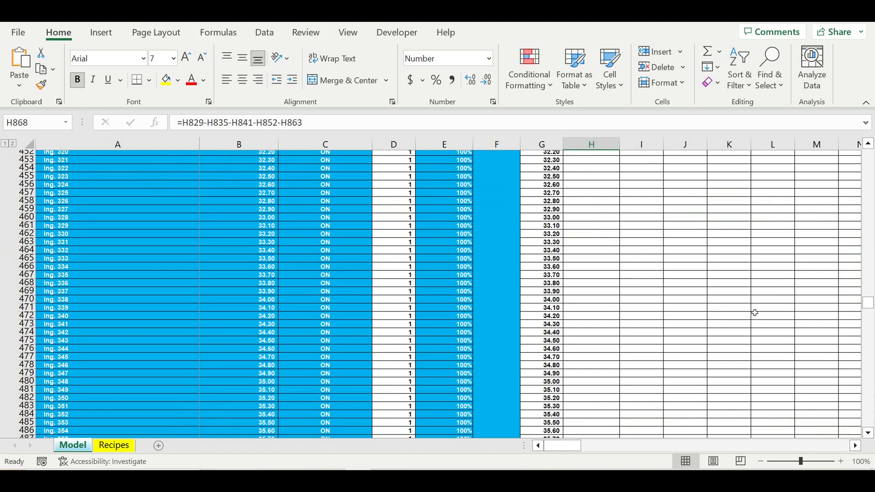
pyautogui.scroll(-20, 755, 316)
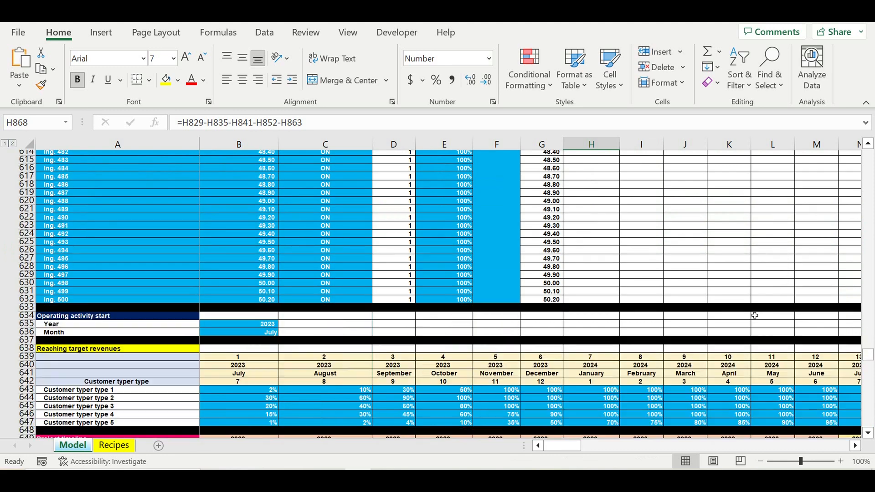
pyautogui.click(297, 292)
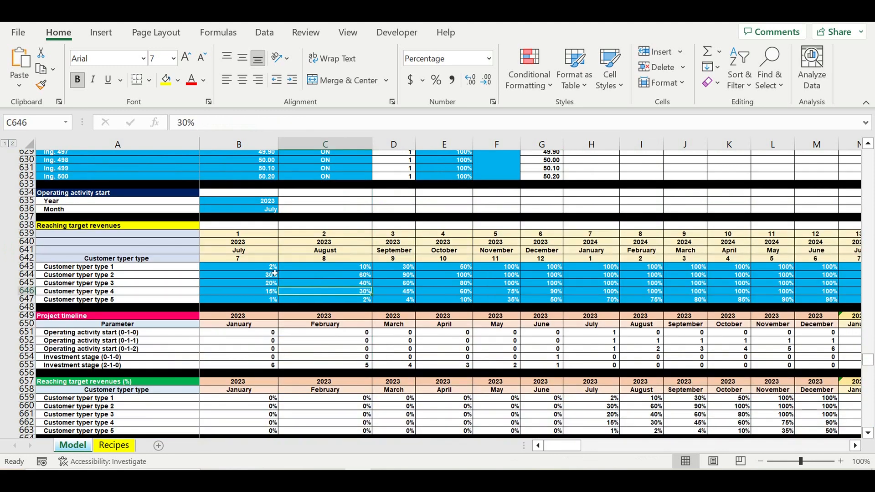
pyautogui.moveTo(270, 268); pyautogui.dragTo(556, 299)
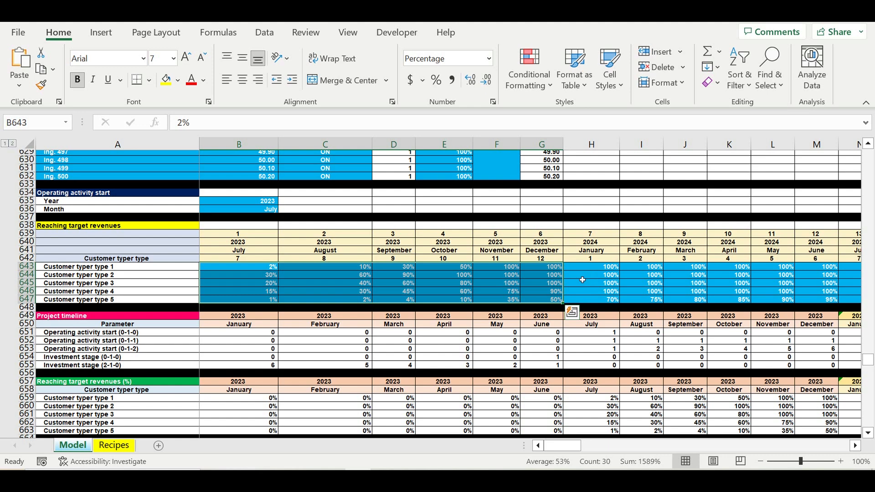
pyautogui.scroll(-1, 579, 281)
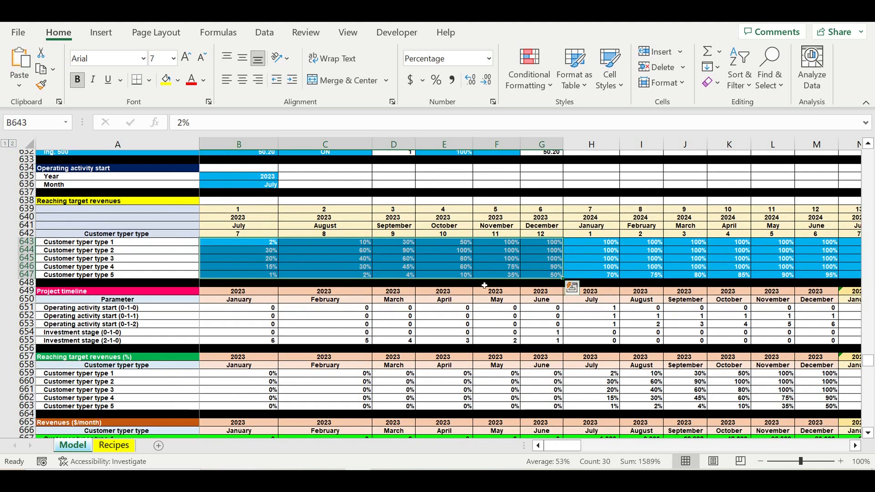
pyautogui.click(484, 283)
# - Review the ten items in the Fixed costs input table and their monthly amounts for the typical year
pyautogui.scroll(-10, 427, 354)
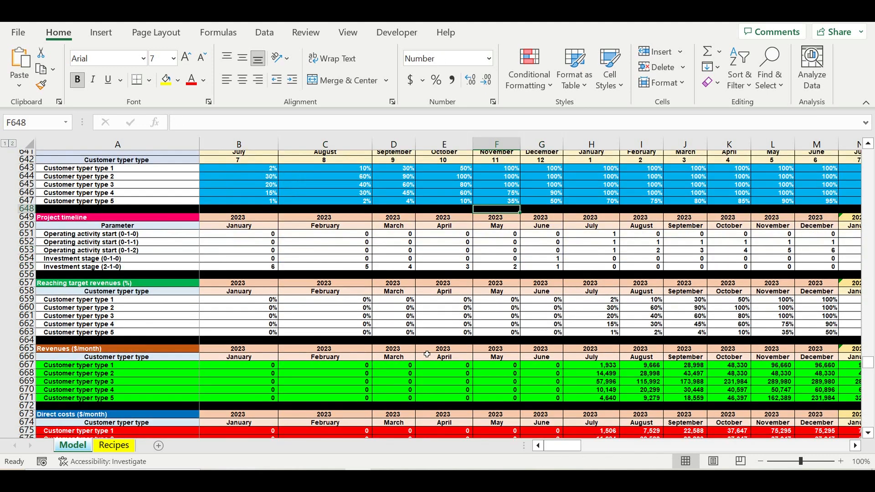
pyautogui.scroll(-1, 426, 354)
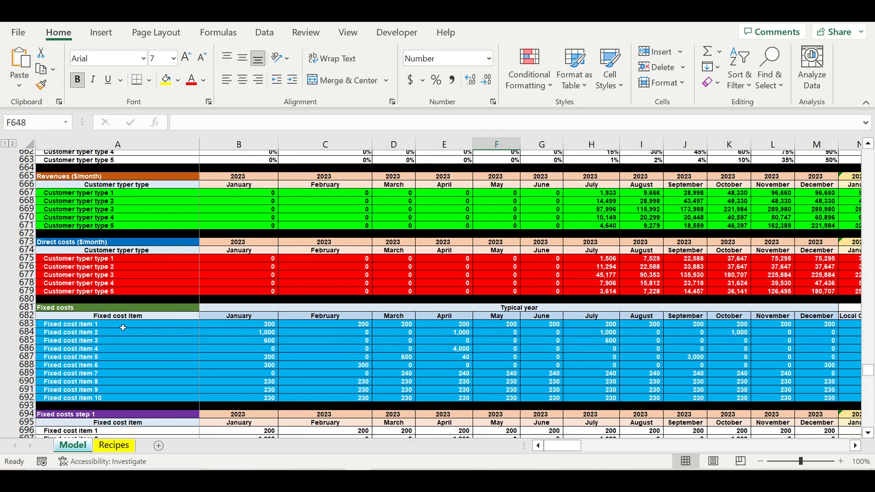
pyautogui.moveTo(123, 327); pyautogui.dragTo(115, 399)
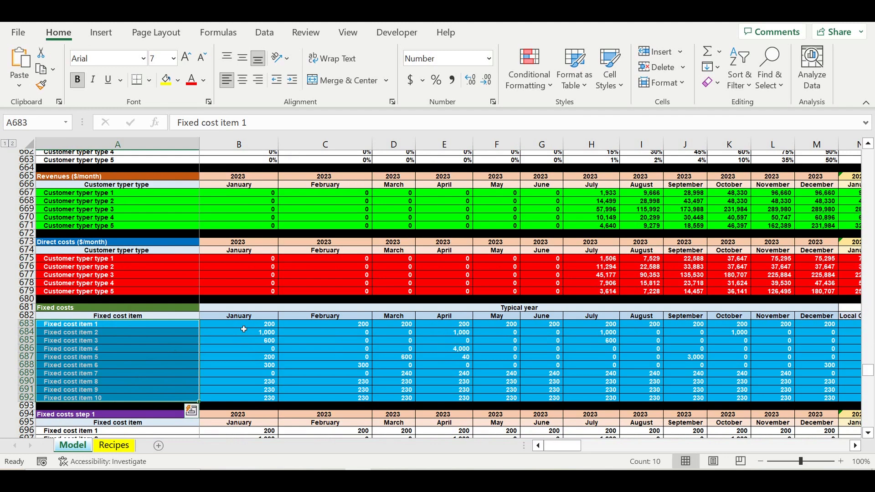
pyautogui.moveTo(246, 328); pyautogui.dragTo(656, 400)
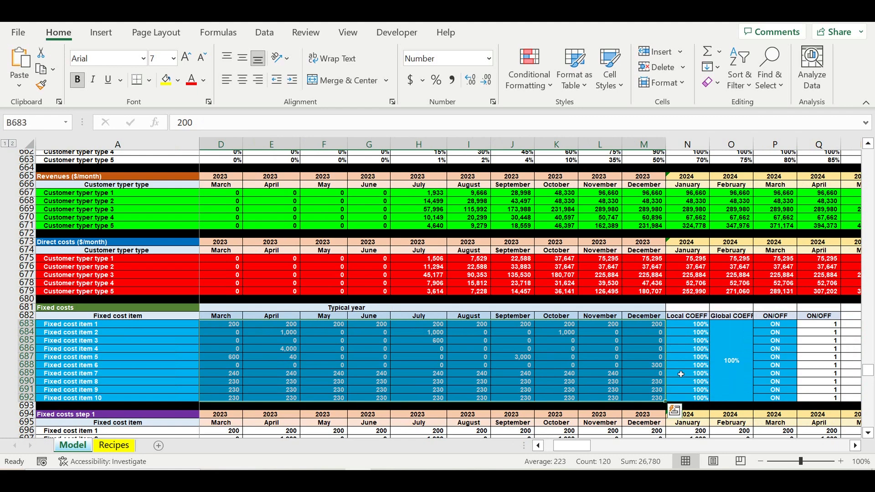
pyautogui.click(303, 308)
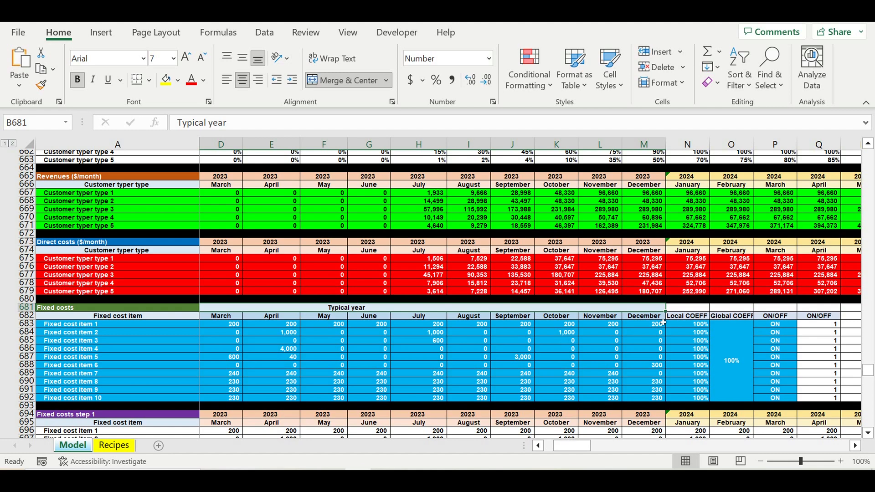
pyautogui.moveTo(656, 327); pyautogui.dragTo(512, 374)
# - Inspect the fixed costs' global coefficient, local coefficients and ON/OFF settings
pyautogui.click(731, 339)
pyautogui.moveTo(690, 326); pyautogui.dragTo(706, 397)
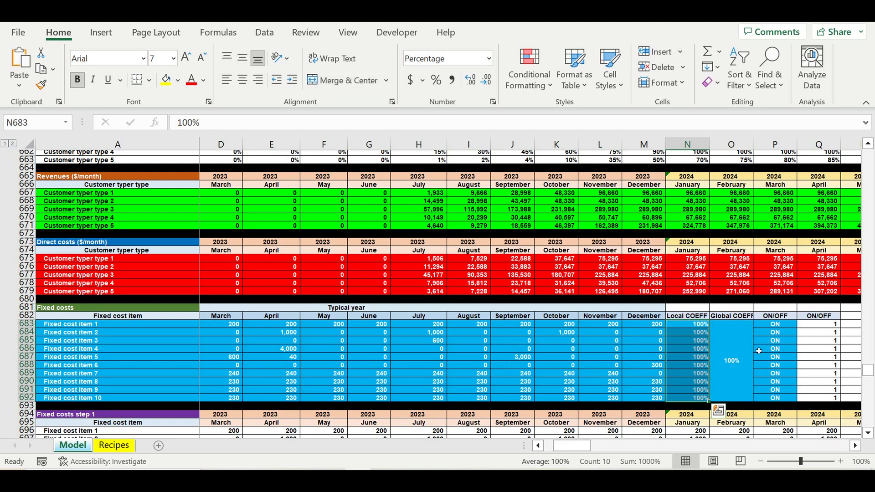
pyautogui.moveTo(777, 333); pyautogui.dragTo(785, 399)
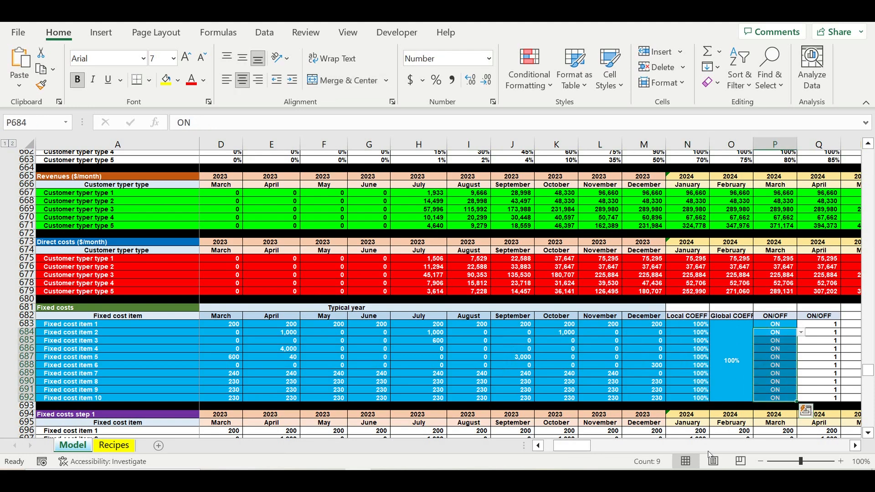
# - Review the Payroll input table's position names, salary per person and amount of people for Positions 1 to 10
pyautogui.moveTo(571, 445); pyautogui.dragTo(528, 449)
pyautogui.scroll(-11, 485, 405)
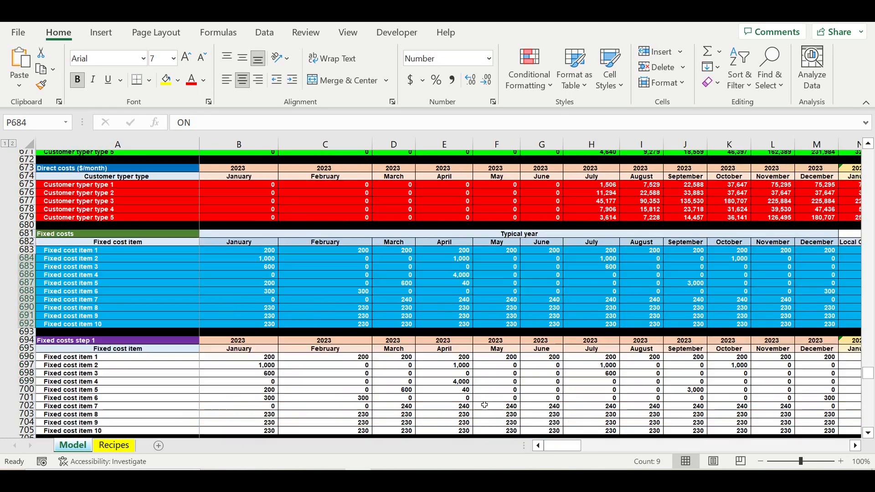
pyautogui.scroll(-2, 484, 405)
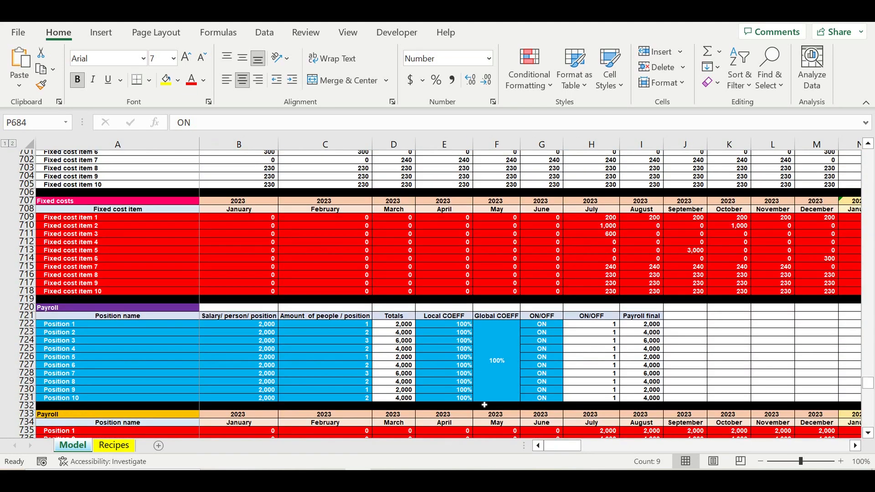
pyautogui.moveTo(76, 326); pyautogui.dragTo(89, 398)
pyautogui.moveTo(245, 327); pyautogui.dragTo(260, 402)
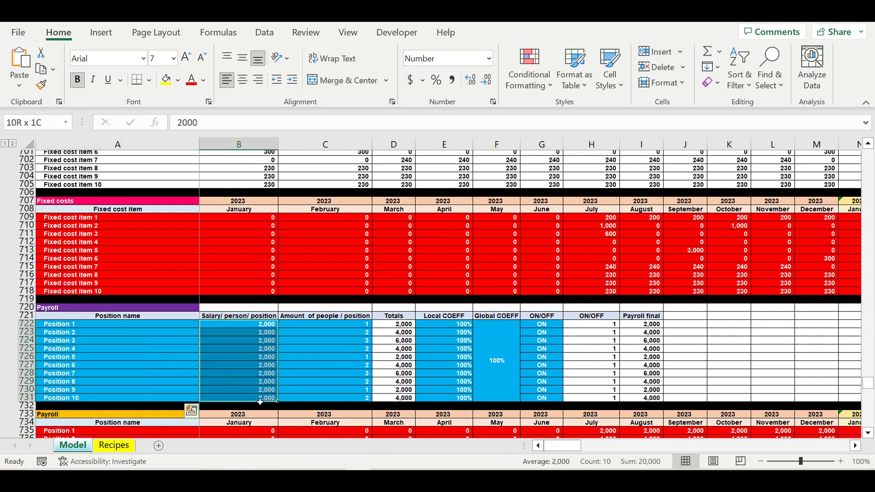
pyautogui.moveTo(347, 325); pyautogui.dragTo(362, 400)
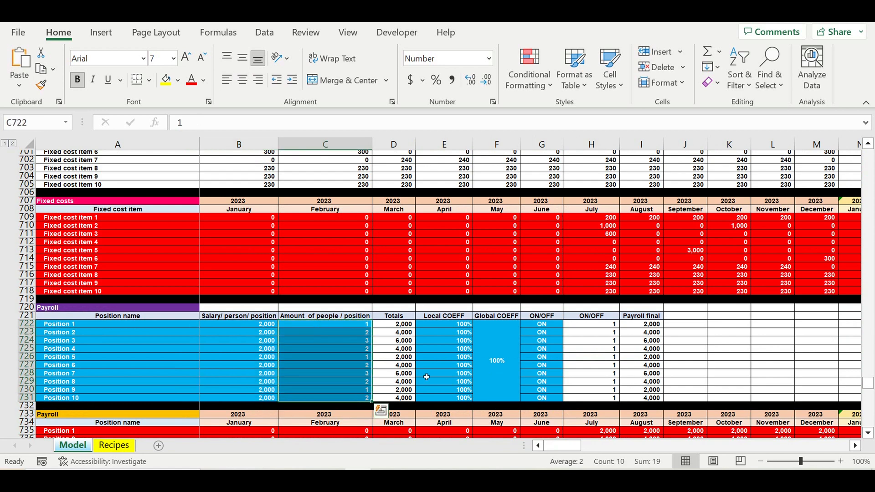
# - Inspect the payroll's global coefficient, local coefficients and ON/OFF settings, and review the monthly payroll table for Positions 1 to 10
pyautogui.click(500, 352)
pyautogui.click(464, 334)
pyautogui.moveTo(541, 324); pyautogui.dragTo(542, 389)
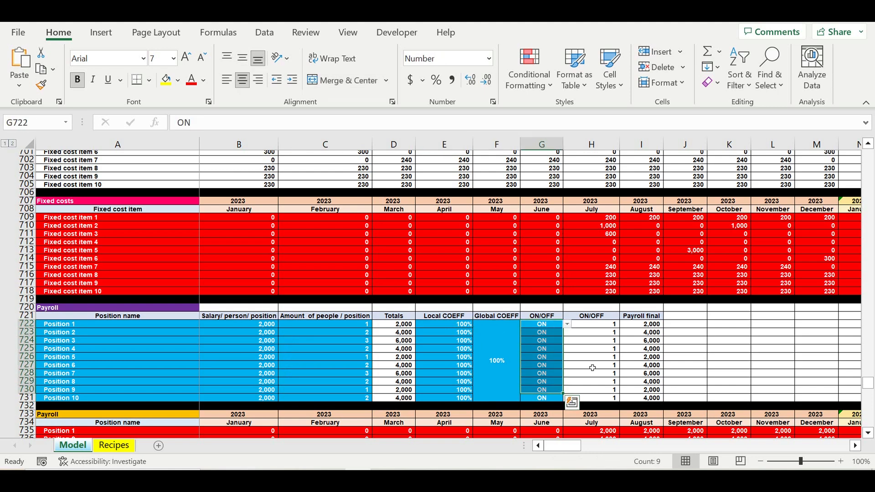
pyautogui.scroll(-3, 588, 353)
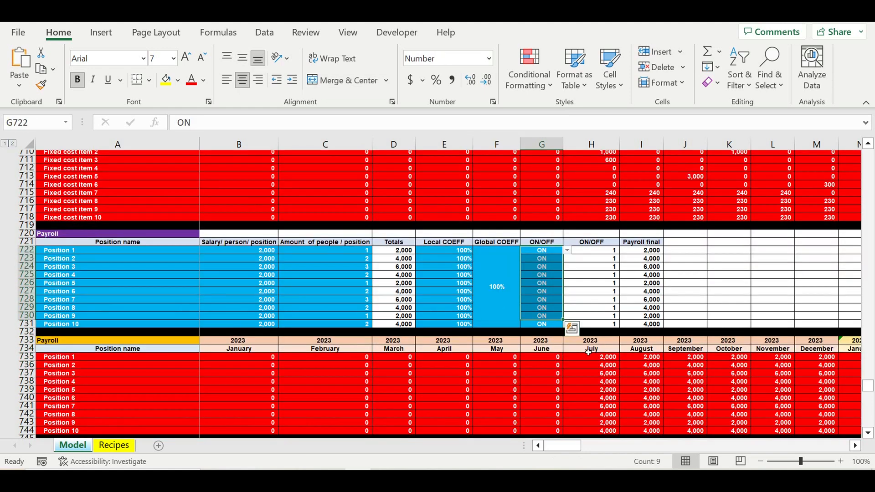
pyautogui.scroll(-8, 588, 353)
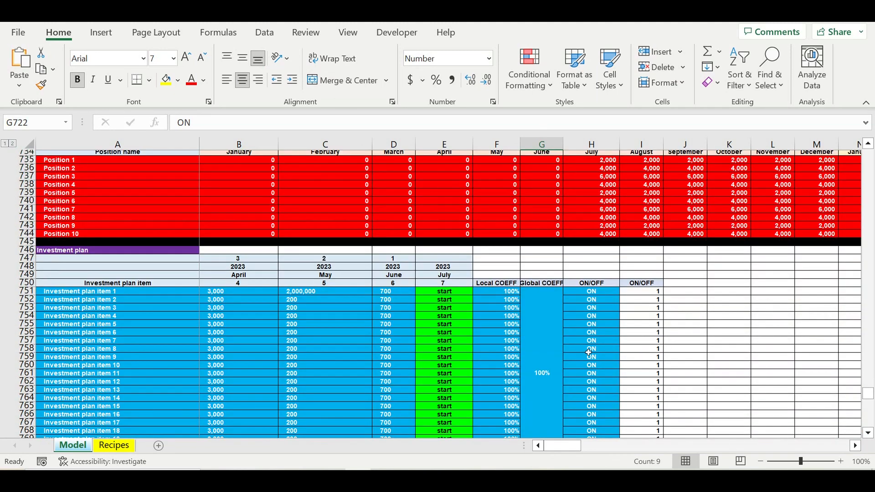
# - Review the Investment plan input table's items 1 to 21 and its operating start column
pyautogui.scroll(-2, 589, 353)
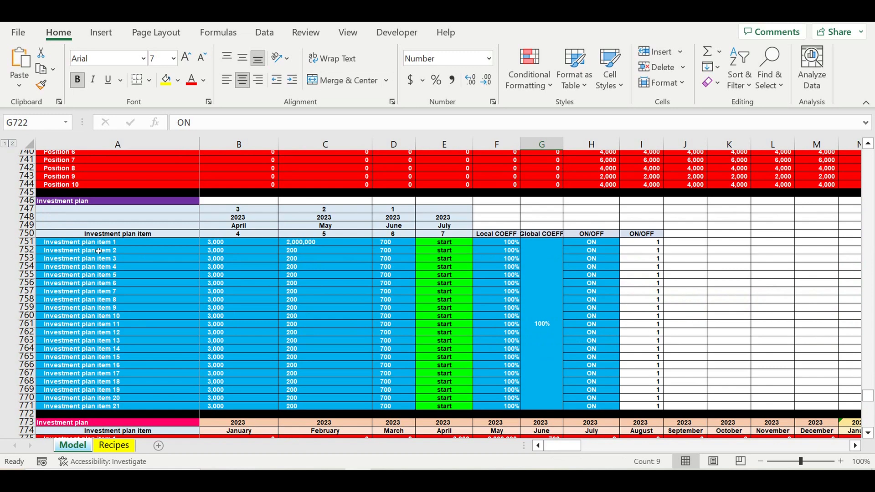
pyautogui.click(77, 201)
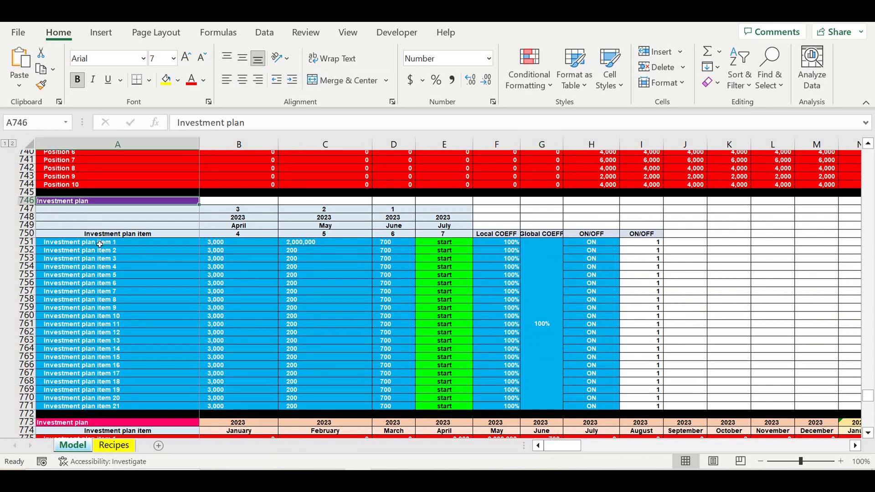
pyautogui.moveTo(100, 244); pyautogui.dragTo(137, 412)
pyautogui.moveTo(433, 244); pyautogui.dragTo(458, 415)
pyautogui.hotkey('ctrl', 'e')
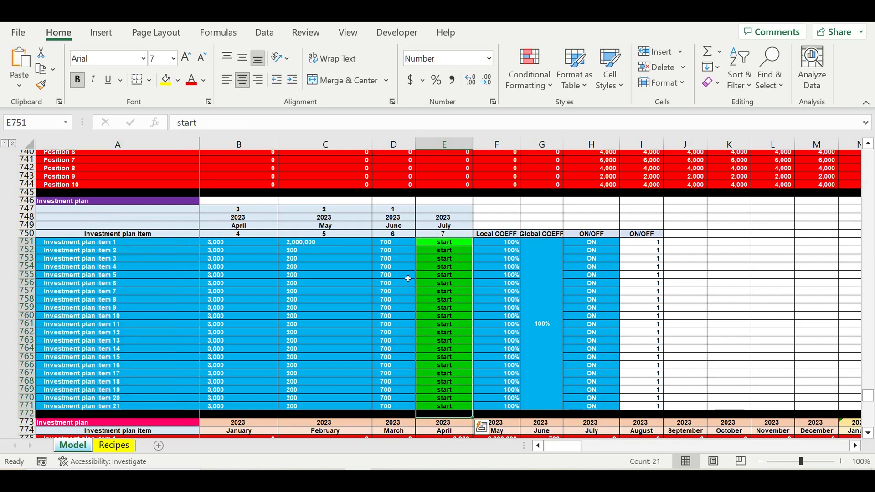
# - Review the investment amounts for April, May and June 2023 together with their year and month headers
pyautogui.moveTo(393, 246); pyautogui.dragTo(250, 408)
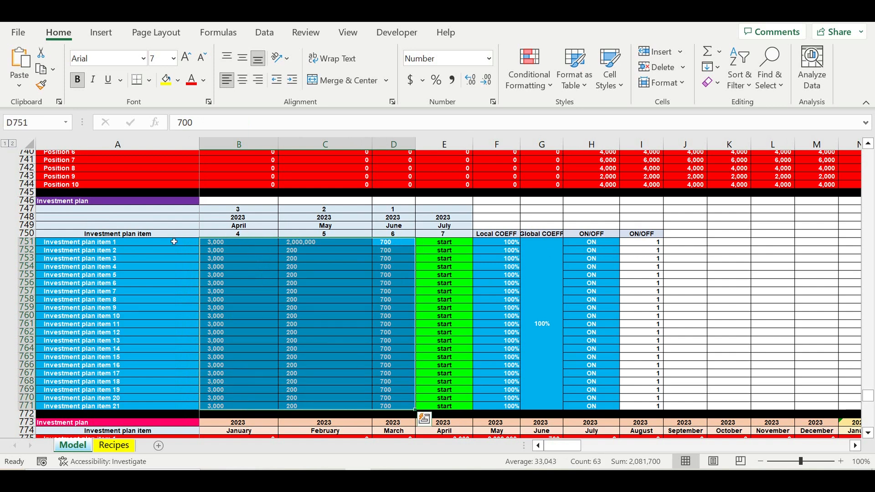
pyautogui.moveTo(171, 242); pyautogui.dragTo(186, 351)
pyautogui.moveTo(226, 244); pyautogui.dragTo(395, 407)
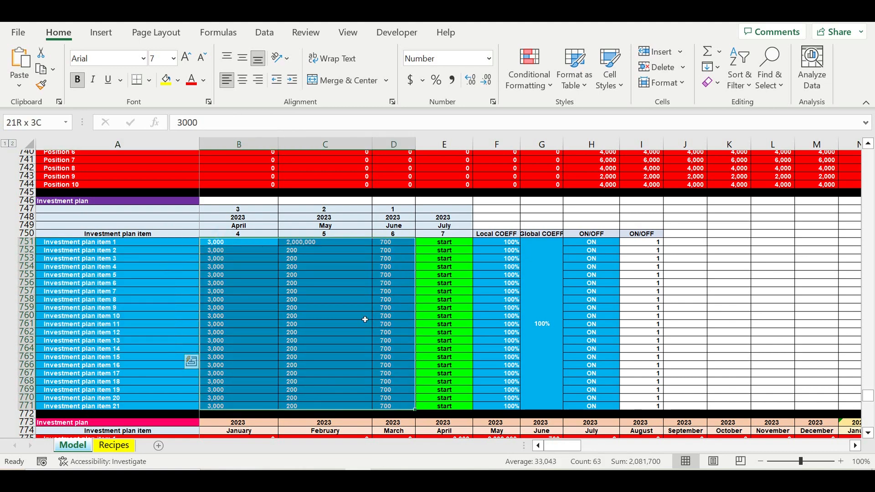
pyautogui.moveTo(237, 217); pyautogui.dragTo(410, 235)
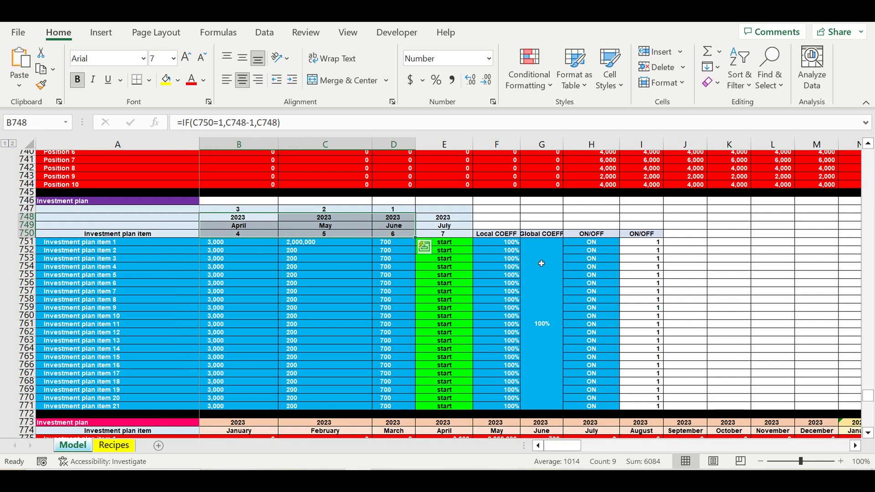
# - Inspect the investment plan's coefficients, ON/OFF settings and item names, and review its monthly table
pyautogui.moveTo(541, 262); pyautogui.dragTo(515, 268)
pyautogui.moveTo(601, 258); pyautogui.dragTo(614, 368)
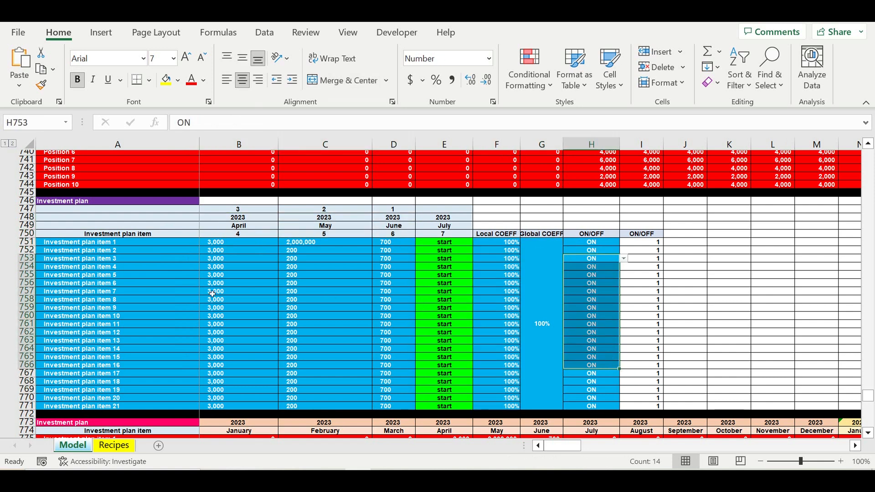
pyautogui.moveTo(66, 267); pyautogui.dragTo(116, 382)
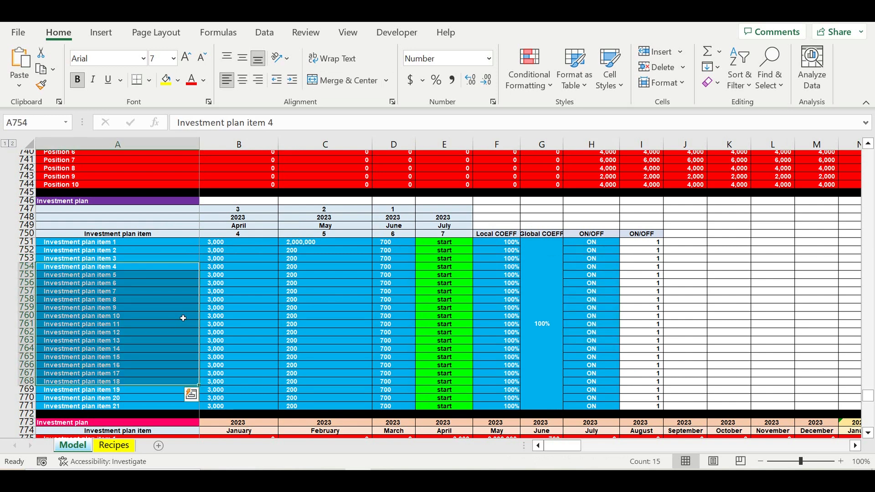
pyautogui.scroll(-12, 135, 351)
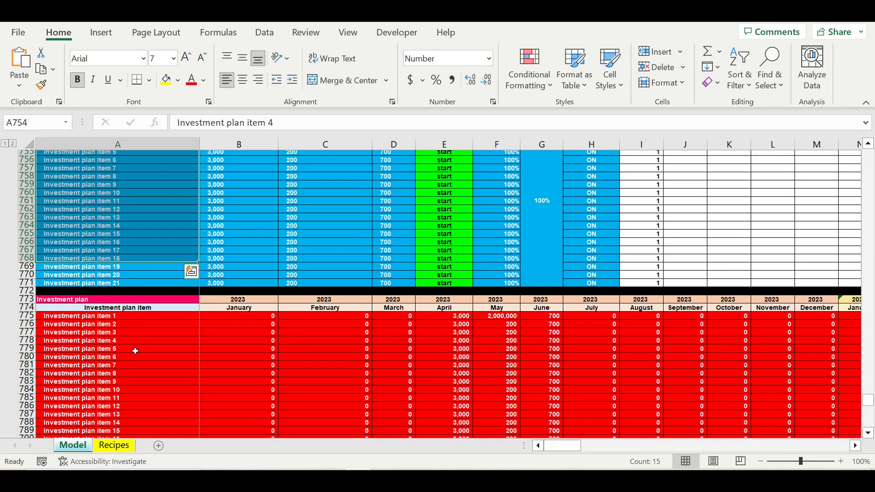
# - Review the Loan inputs: amount, term, interest rate, year and month, and the grace periods for principle and interest payments
pyautogui.scroll(-1, 135, 350)
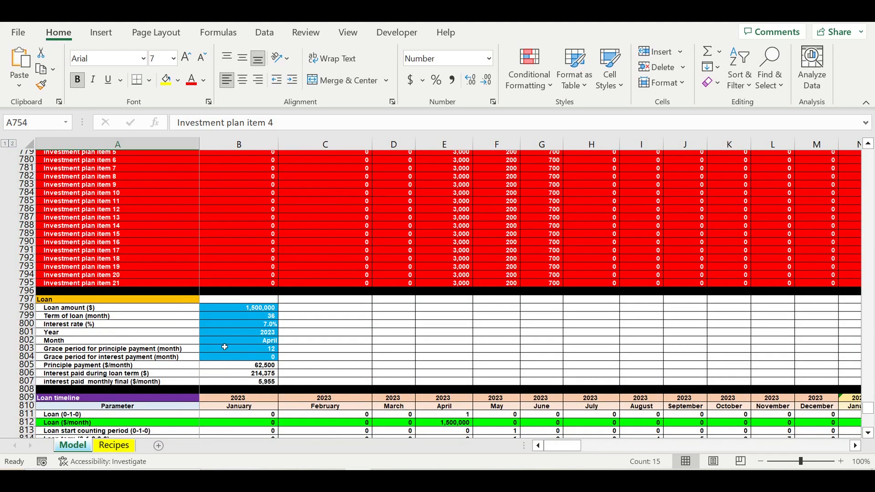
pyautogui.click(242, 310)
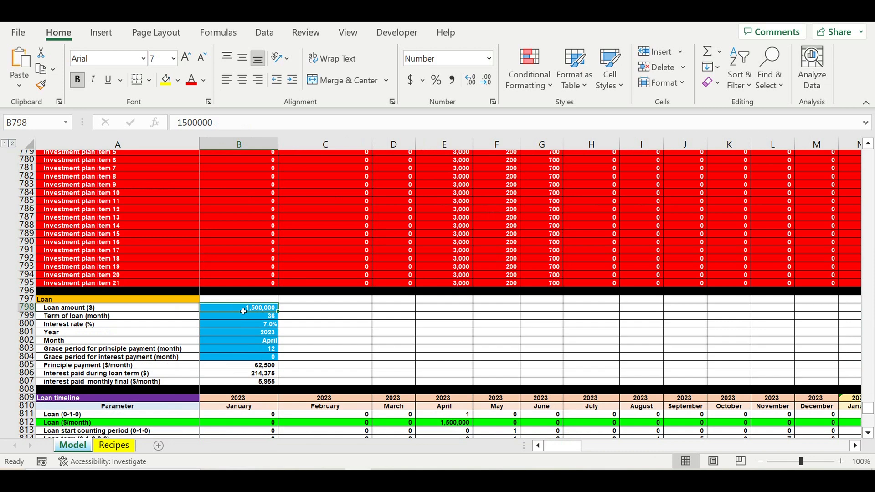
pyautogui.click(260, 319)
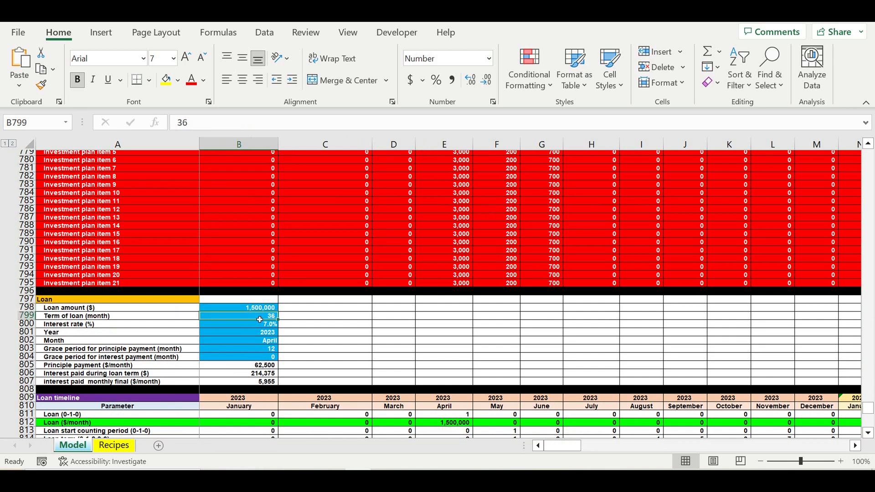
pyautogui.click(249, 327)
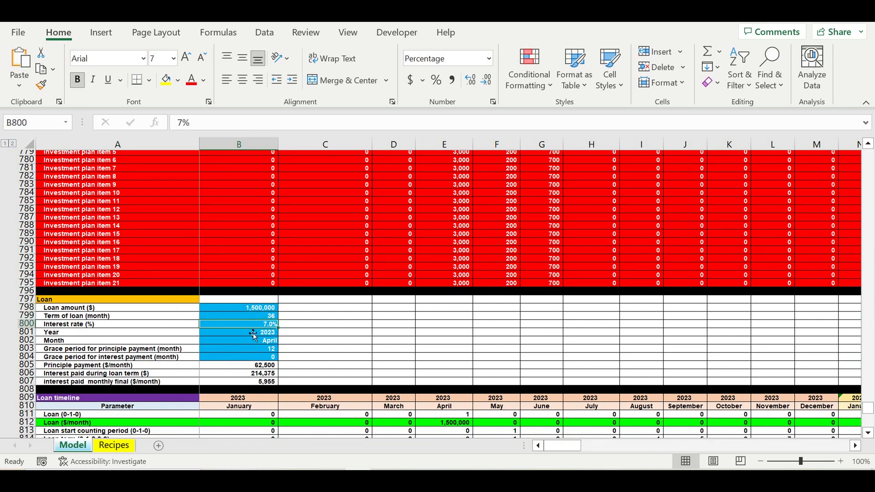
pyautogui.click(250, 333)
pyautogui.keyDown('shift'); pyautogui.click(248, 342); pyautogui.keyUp('shift')
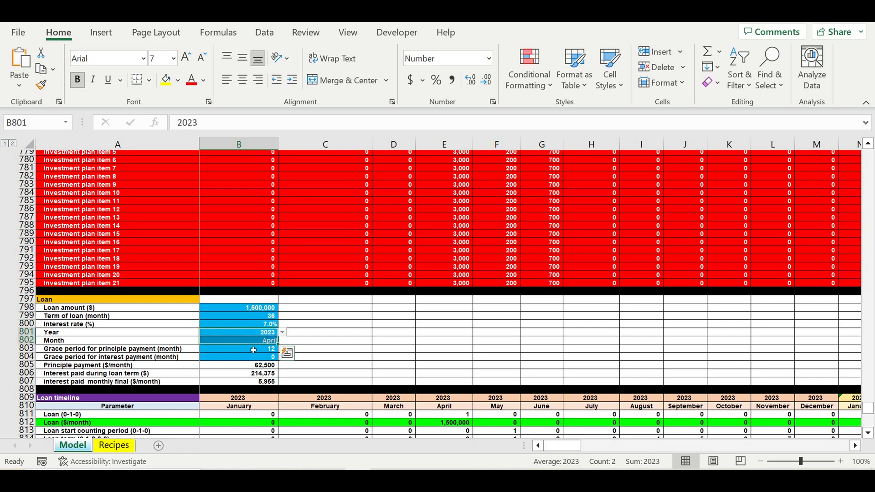
pyautogui.click(254, 353)
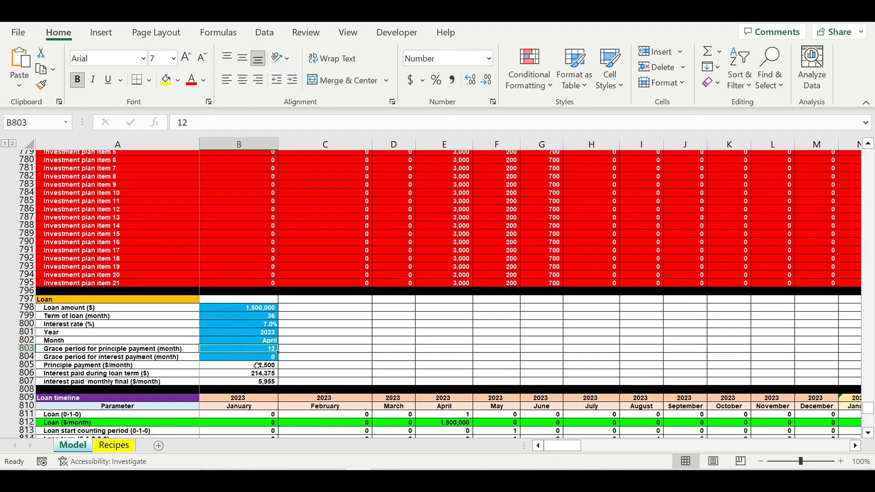
pyautogui.click(268, 358)
# - Review the Loan timeline and the rates for revenue, payroll, profit and asset tax
pyautogui.scroll(-6, 409, 376)
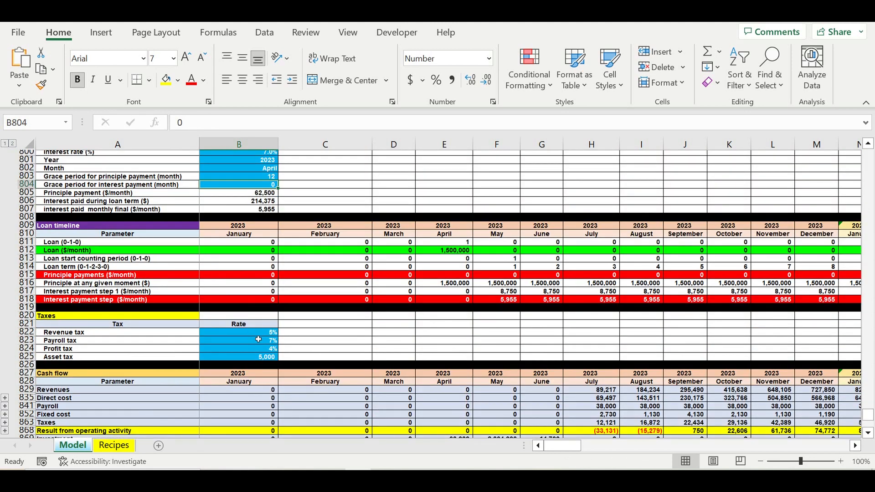
pyautogui.moveTo(258, 334); pyautogui.dragTo(273, 356)
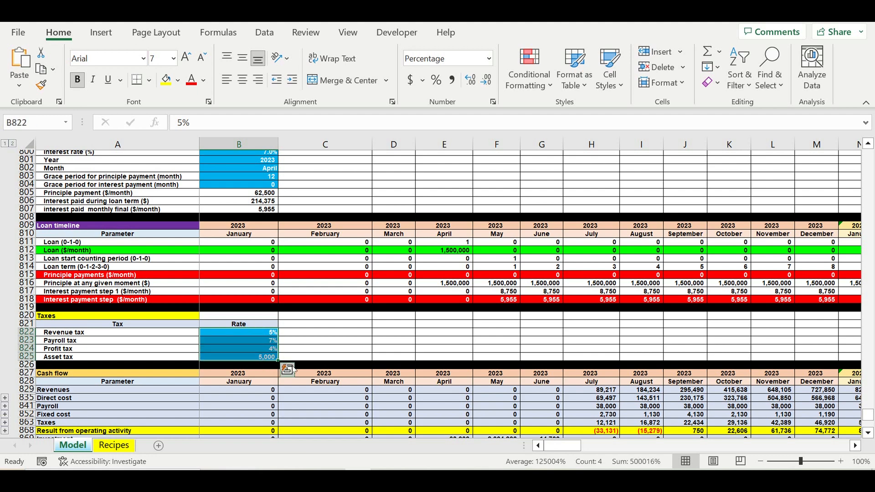
pyautogui.scroll(-3, 309, 362)
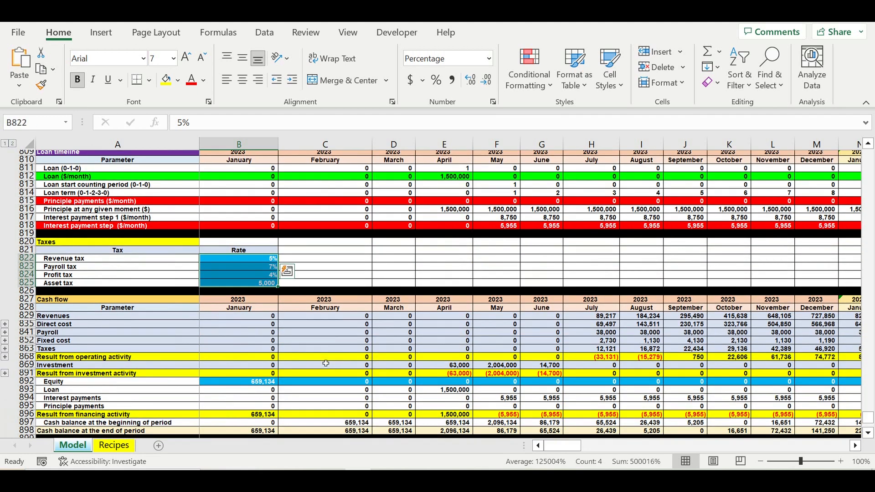
# - Review the Cash flow table, including the results from operating, investment and financing activity and the cash balances
pyautogui.scroll(-3, 326, 360)
pyautogui.scroll(1, 327, 346)
pyautogui.click(325, 365)
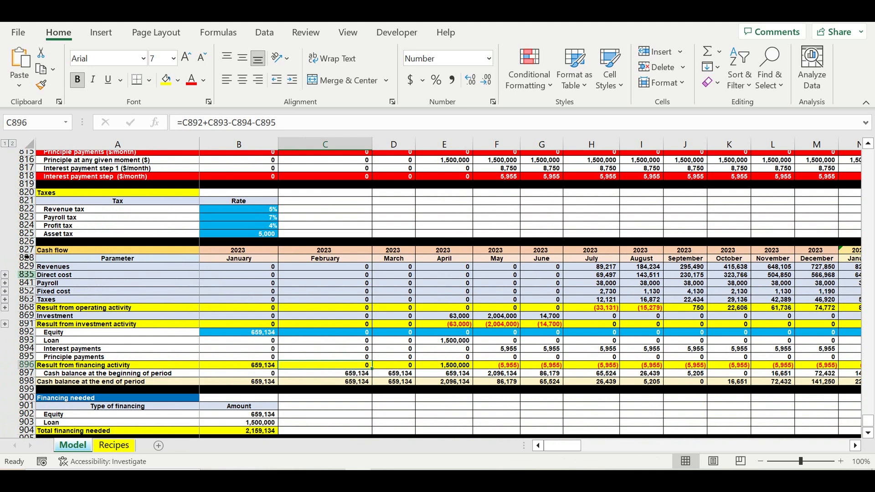
pyautogui.moveTo(26, 275); pyautogui.dragTo(28, 365)
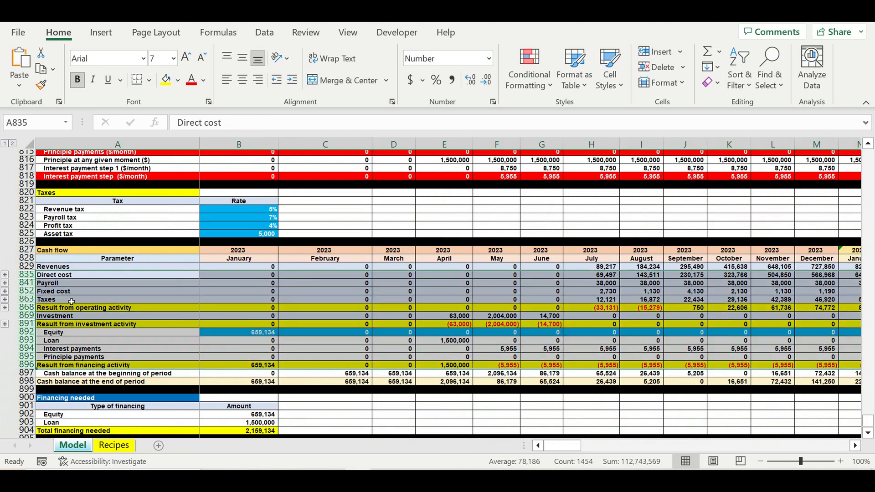
pyautogui.click(74, 324)
pyautogui.scroll(-4, 75, 295)
pyautogui.scroll(-3, 74, 295)
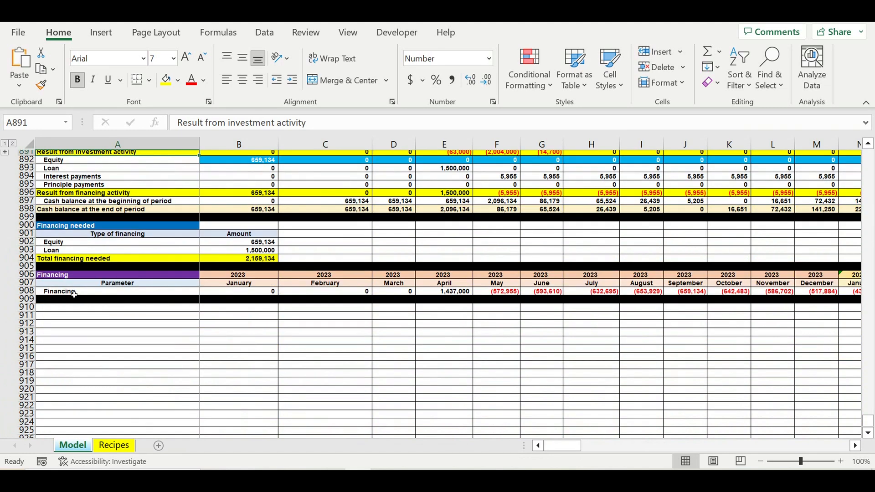
pyautogui.scroll(6, 75, 296)
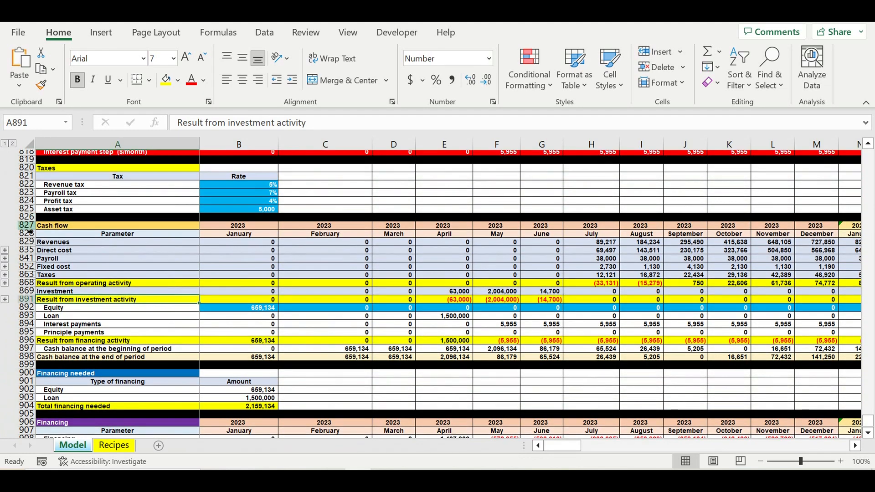
pyautogui.moveTo(26, 225); pyautogui.dragTo(30, 367)
# - Examine the Financing needed table's equity, loan and total financing amounts
pyautogui.scroll(-3, 66, 358)
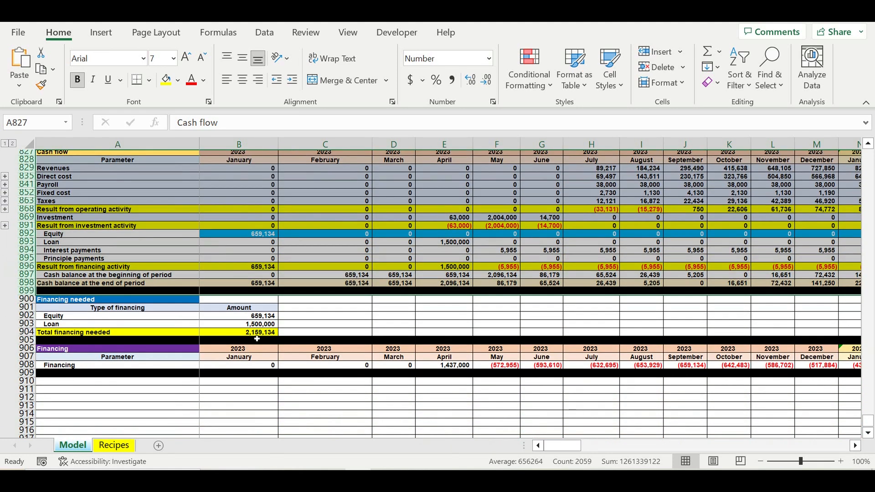
pyautogui.click(250, 333)
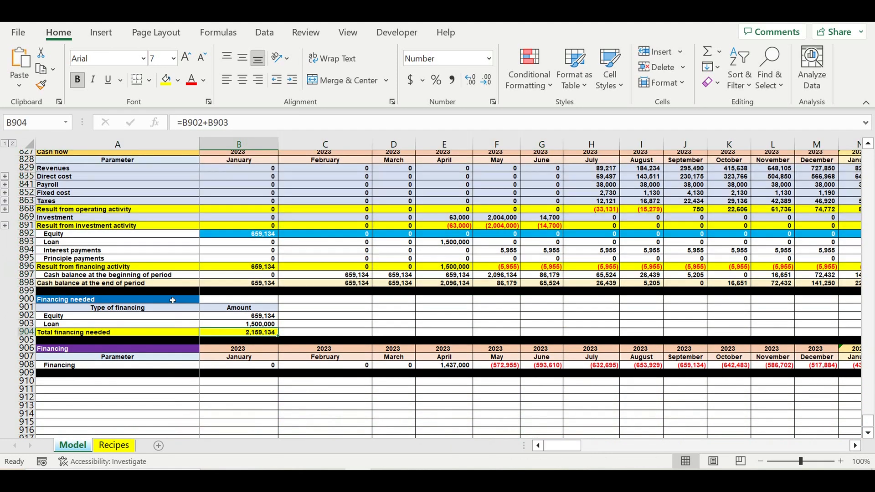
pyautogui.moveTo(171, 300); pyautogui.dragTo(237, 334)
pyautogui.click(414, 407)
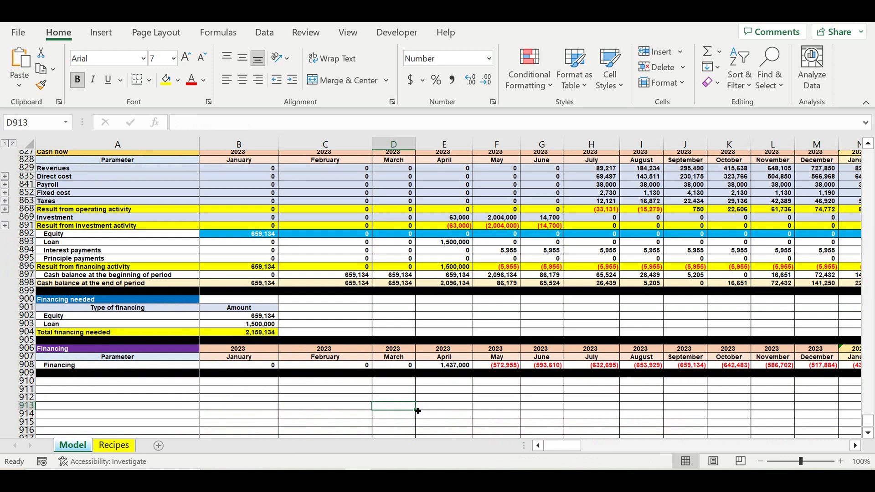
pyautogui.click(399, 391)
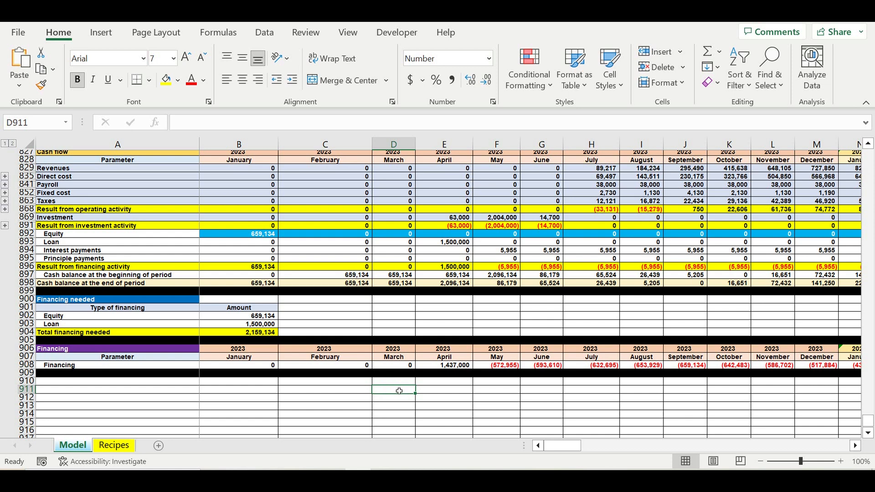
# - Copy the Financing timeline's header rows 906 and 907 to row 910 below the table
pyautogui.moveTo(27, 349); pyautogui.dragTo(28, 364)
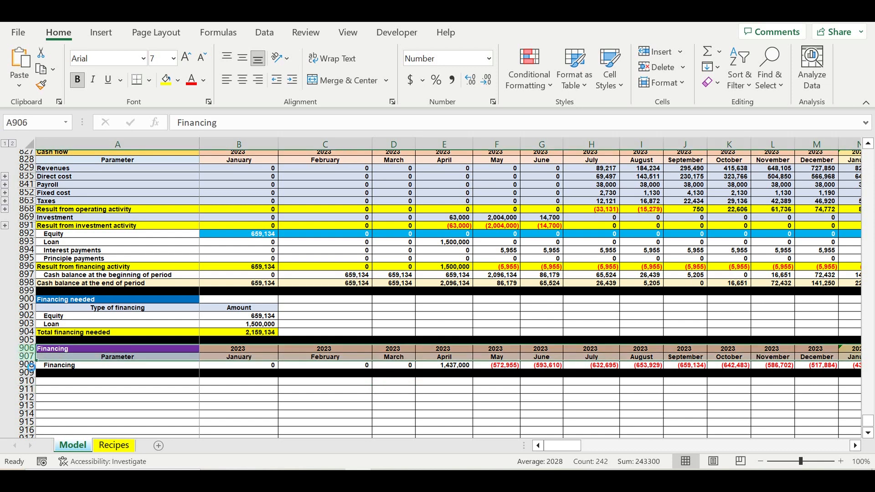
pyautogui.hotkey('ctrl', 'c')
pyautogui.click(71, 385)
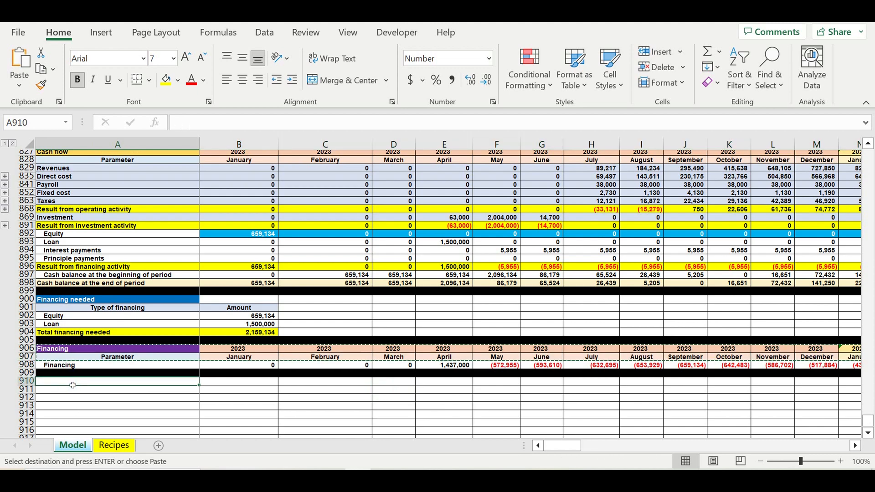
pyautogui.hotkey('ctrl', 'v')
# - Link the copied header's January year in B910 to B906, and select the copied title cell A910
pyautogui.click(214, 381)
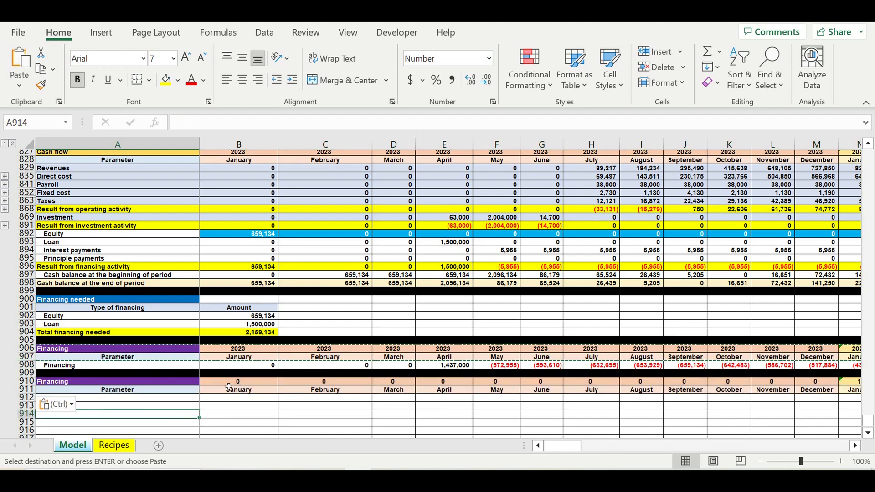
pyautogui.write('=')
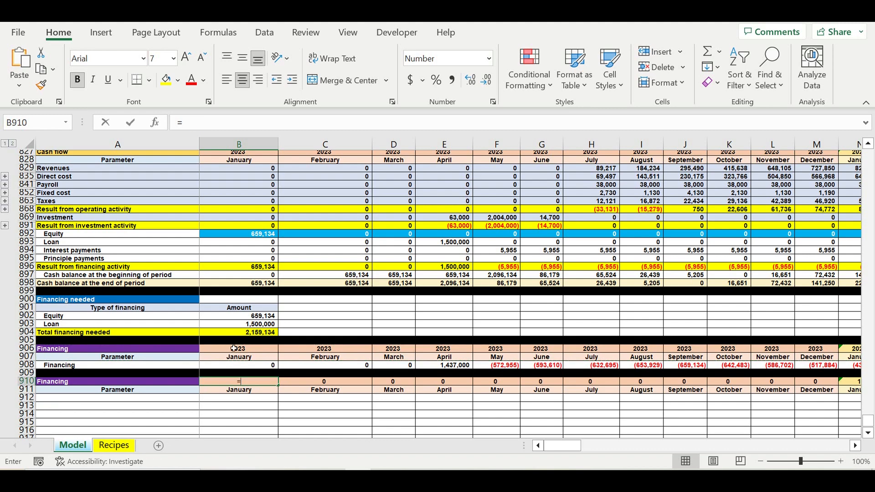
pyautogui.click(232, 350)
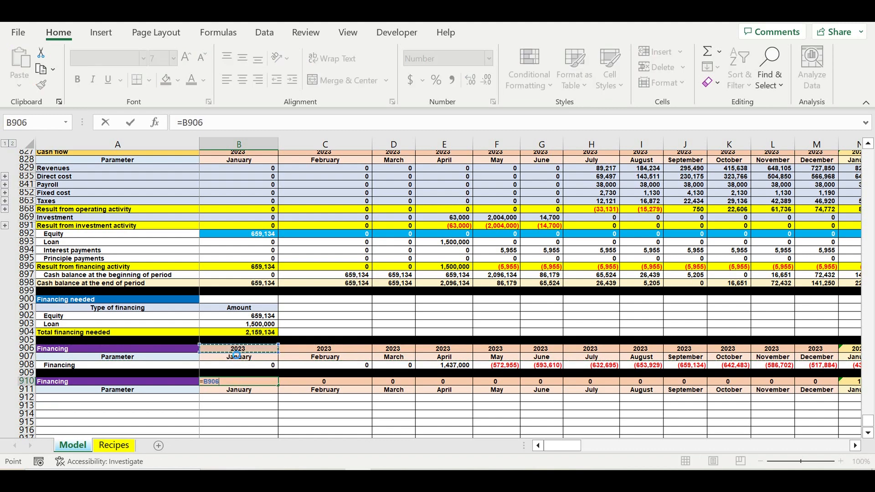
pyautogui.press('Return')
pyautogui.click(273, 405)
pyautogui.click(102, 384)
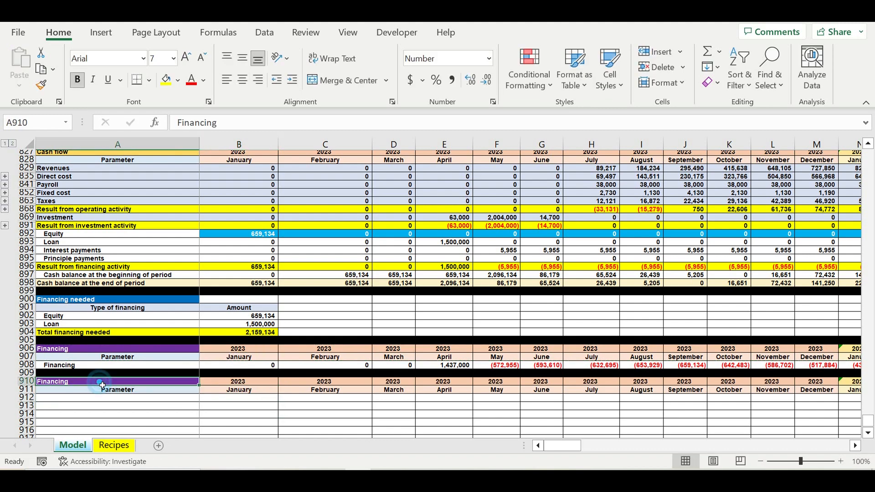
# - Retitle the copied header in A910 as "Payback period" and fill the title cell with the standard dark blue color
pyautogui.write('Payback period')
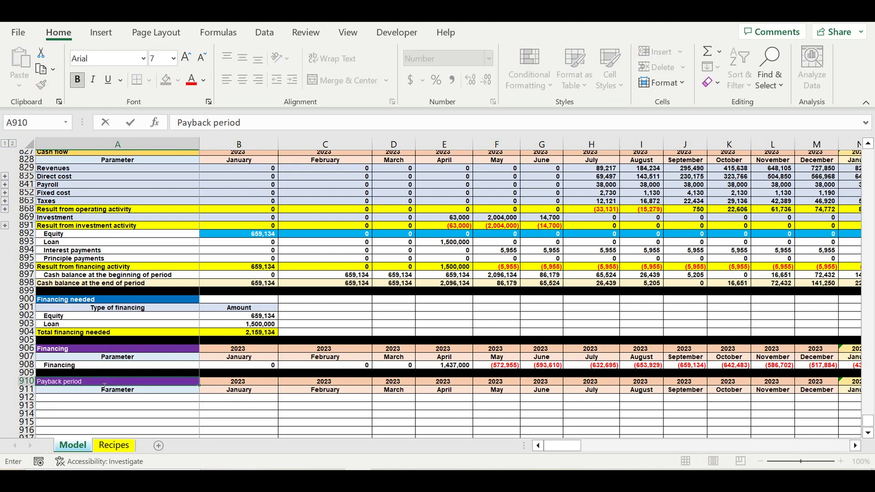
pyautogui.press('Return')
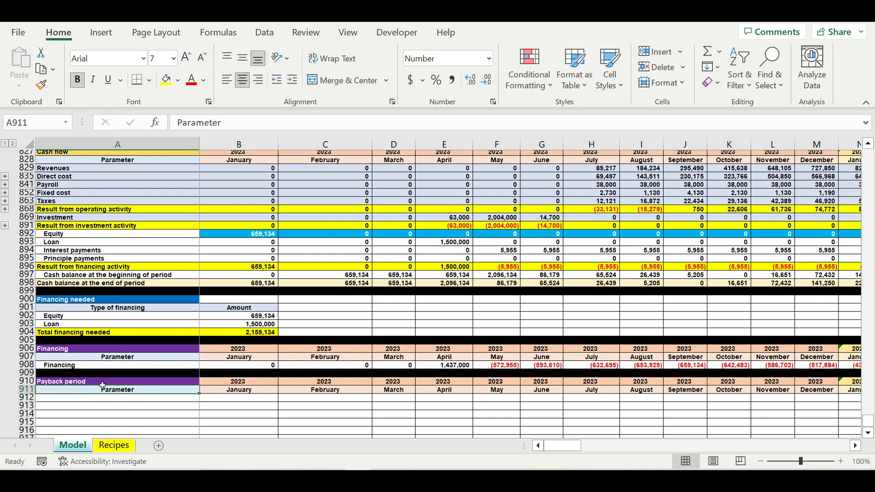
pyautogui.click(103, 383)
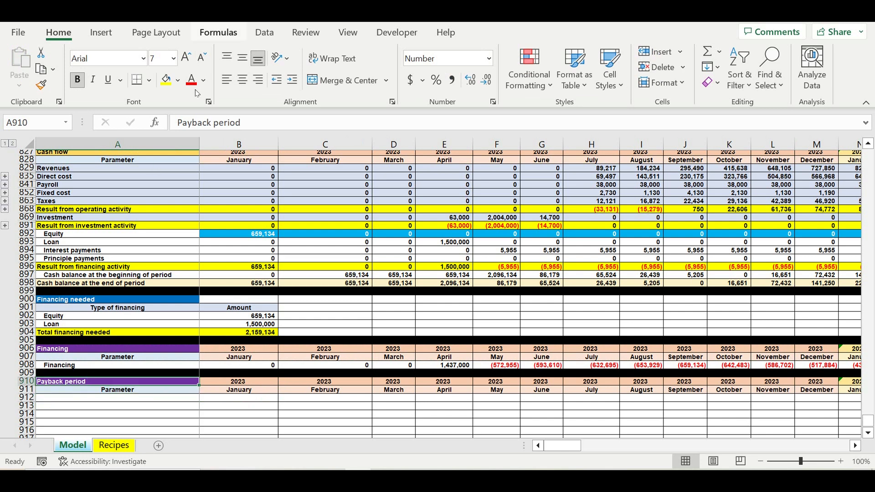
pyautogui.click(176, 82)
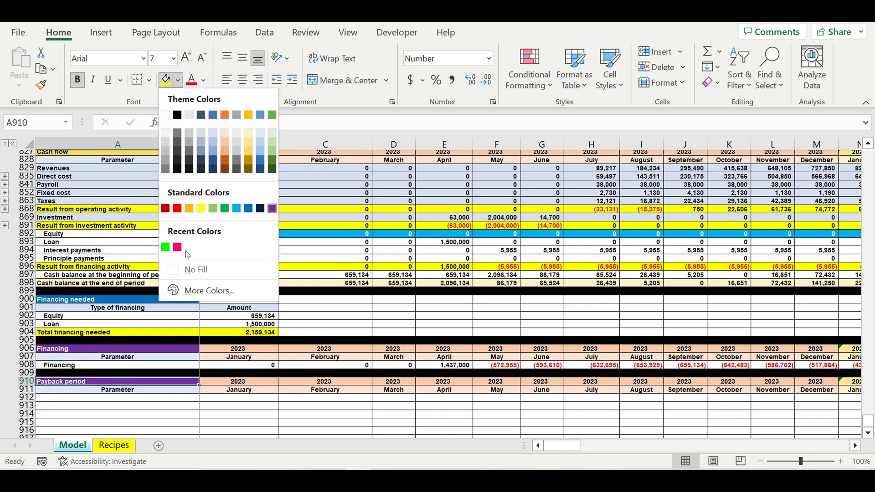
pyautogui.click(260, 208)
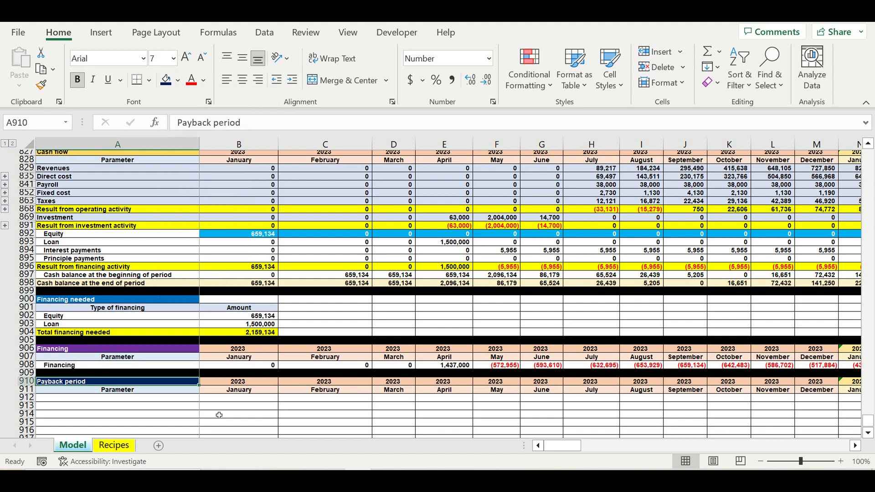
# - Enter the row label "Cash flow" in A912, below the Payback period header
pyautogui.click(160, 397)
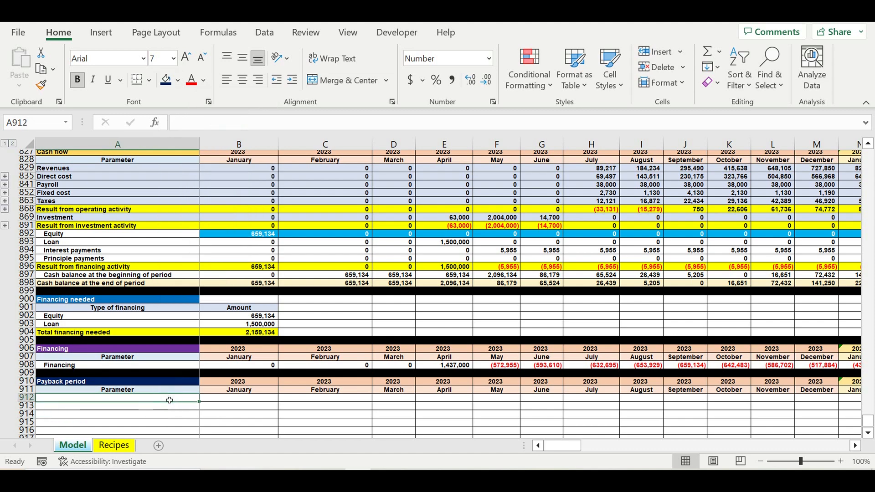
pyautogui.write('C')
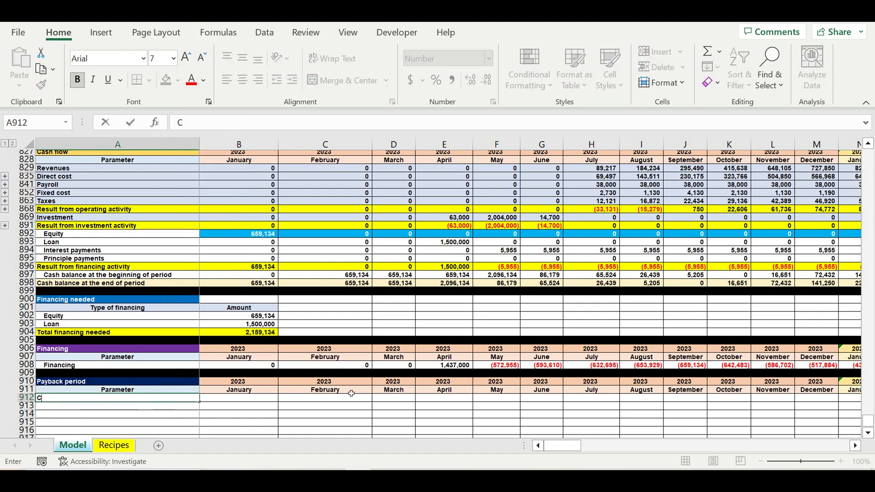
pyautogui.write('ash flow')
pyautogui.press('Return')
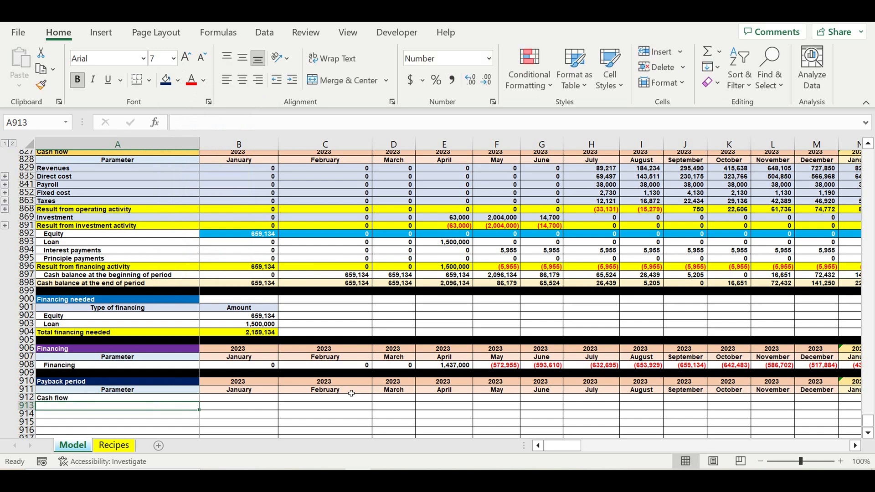
# - Enter the January cash flow formula =B868+B891-B894-B895 in B912, combining operating and investment results less interest and principal payments
pyautogui.click(257, 401)
pyautogui.write('=')
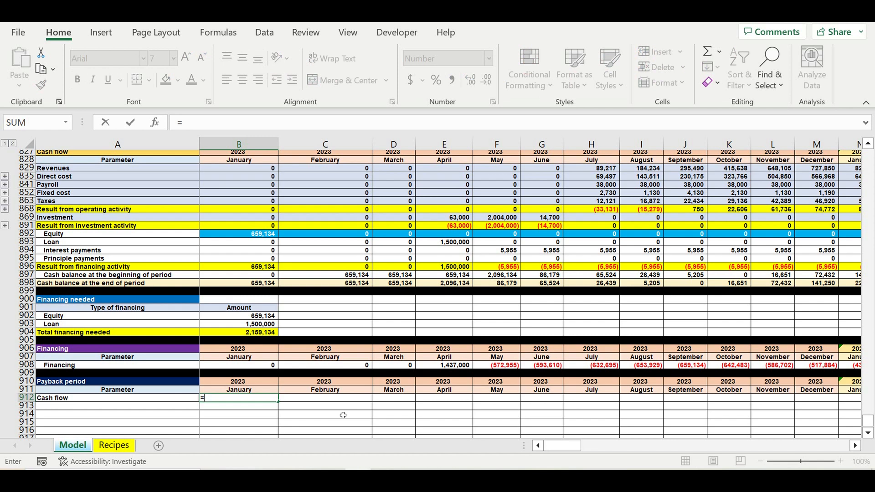
pyautogui.scroll(1, 344, 415)
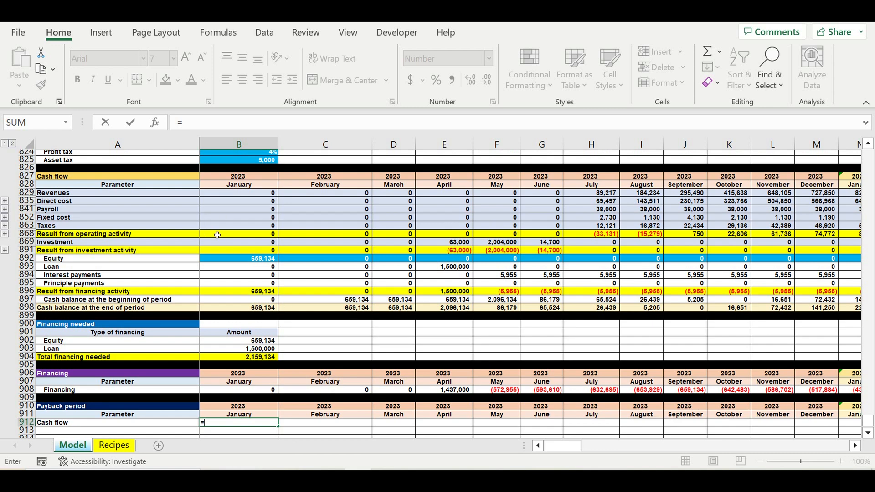
pyautogui.click(218, 235)
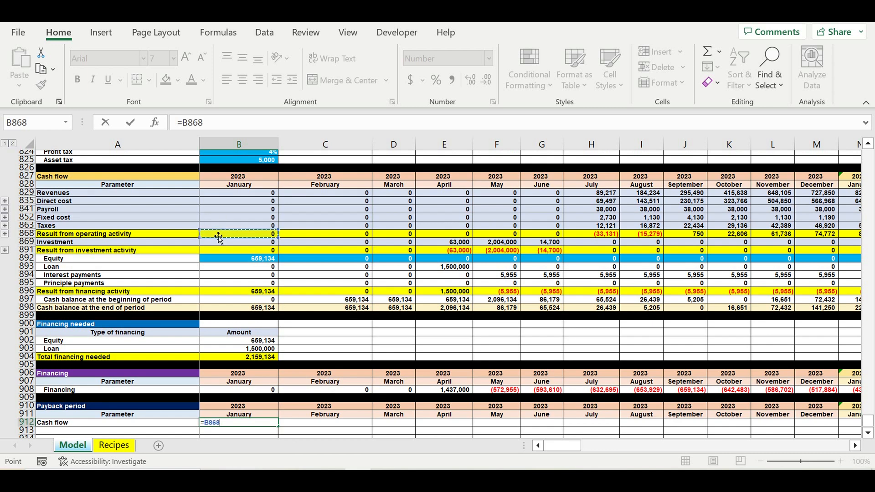
pyautogui.write('+')
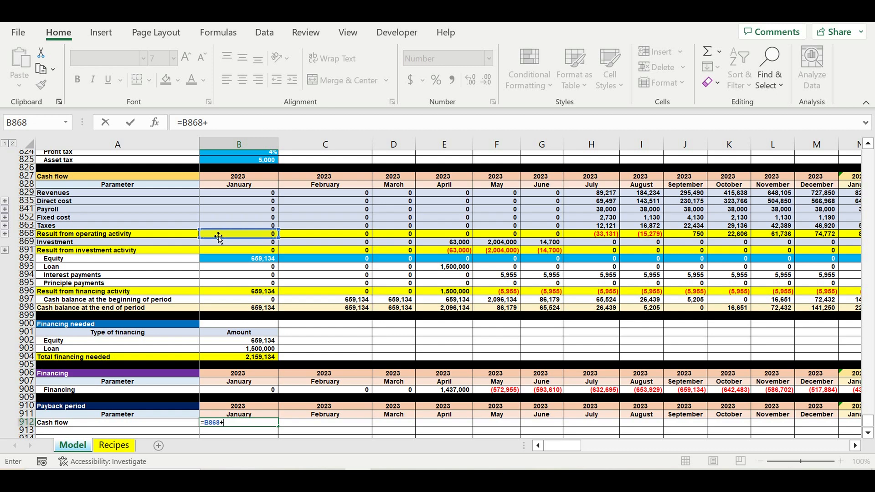
pyautogui.click(224, 251)
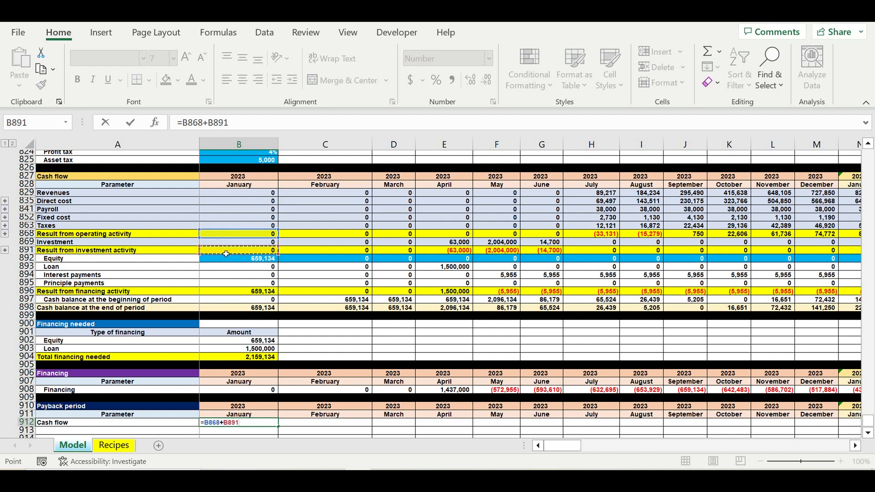
pyautogui.write('-')
pyautogui.click(231, 277)
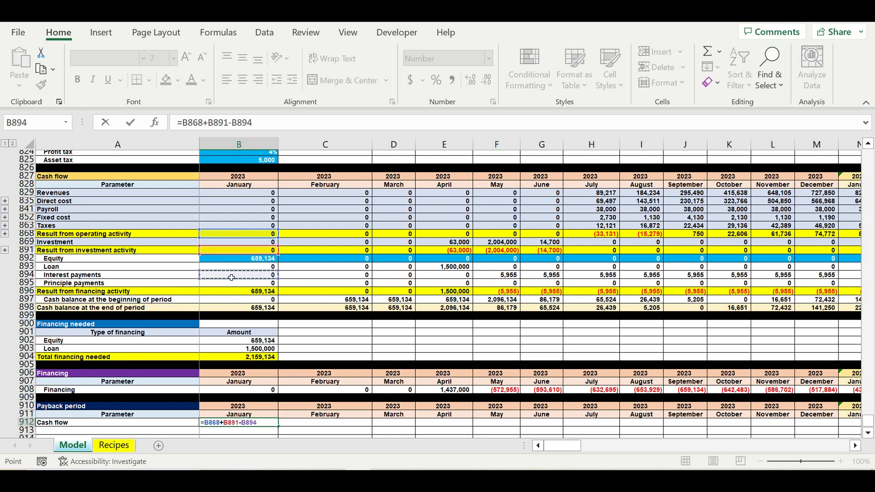
pyautogui.write('-')
pyautogui.click(228, 285)
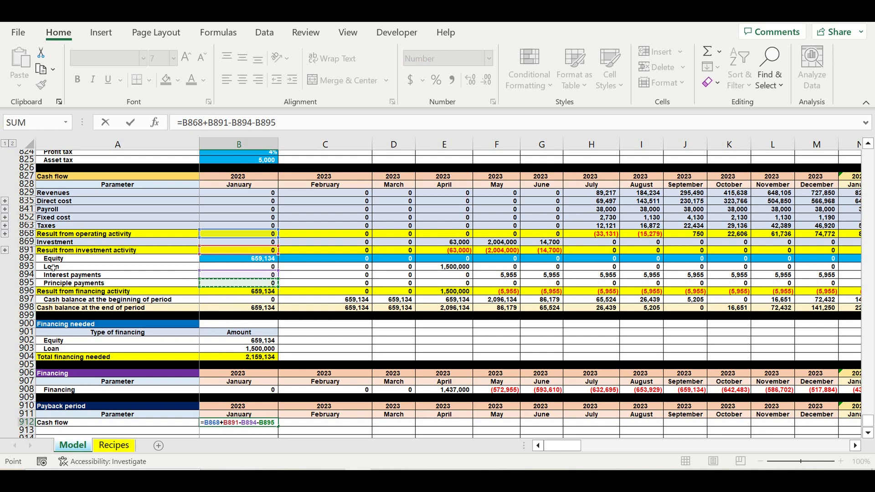
pyautogui.write(']')
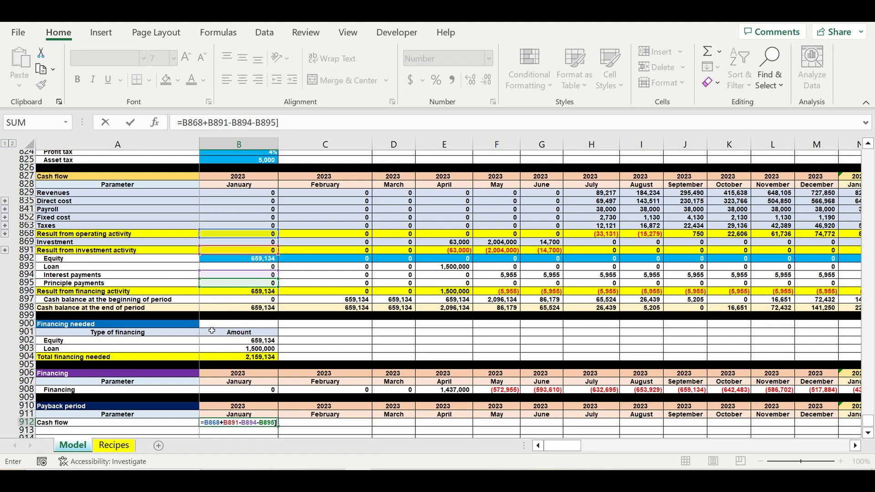
pyautogui.press('Return')
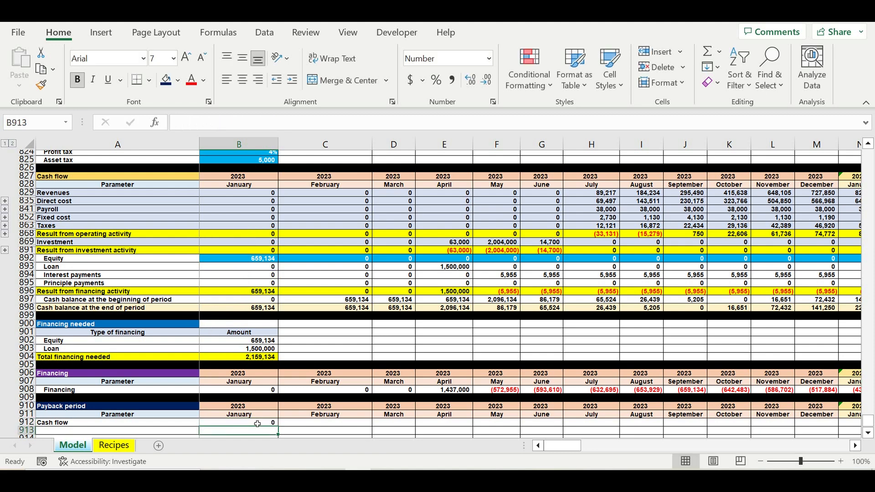
# - Copy the cash flow formula to C912, extend it to =C868+C891-C894-C895+B912, and fill it across the remaining months
pyautogui.press('Up')
pyautogui.moveTo(281, 432); pyautogui.dragTo(345, 430)
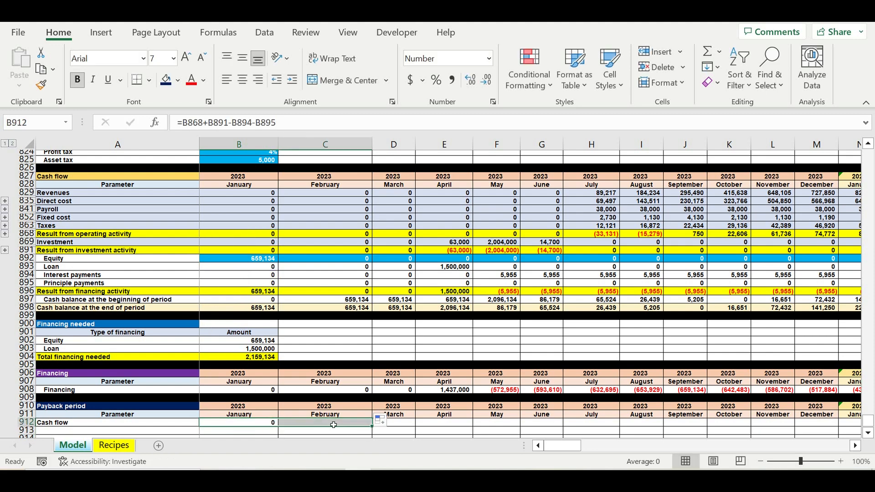
pyautogui.click(332, 425)
pyautogui.click(297, 125)
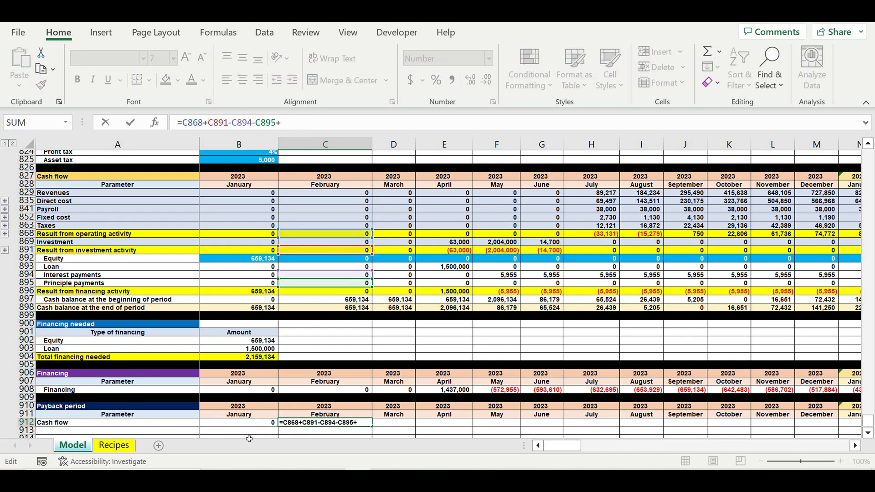
pyautogui.write('+')
pyautogui.click(254, 424)
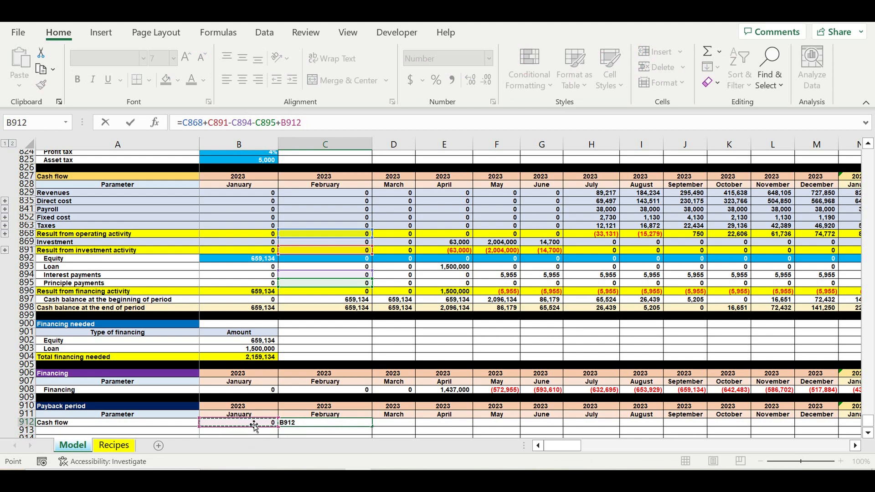
pyautogui.press('Return')
pyautogui.click(360, 424)
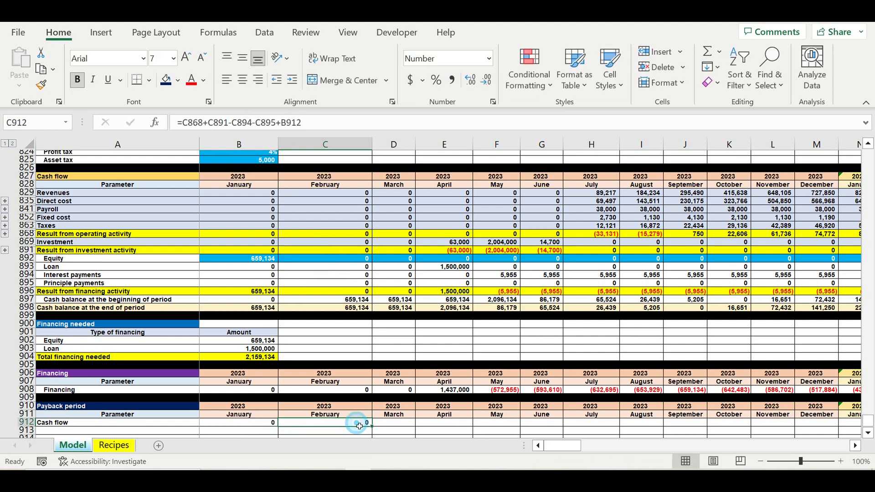
pyautogui.moveTo(372, 427); pyautogui.dragTo(848, 424)
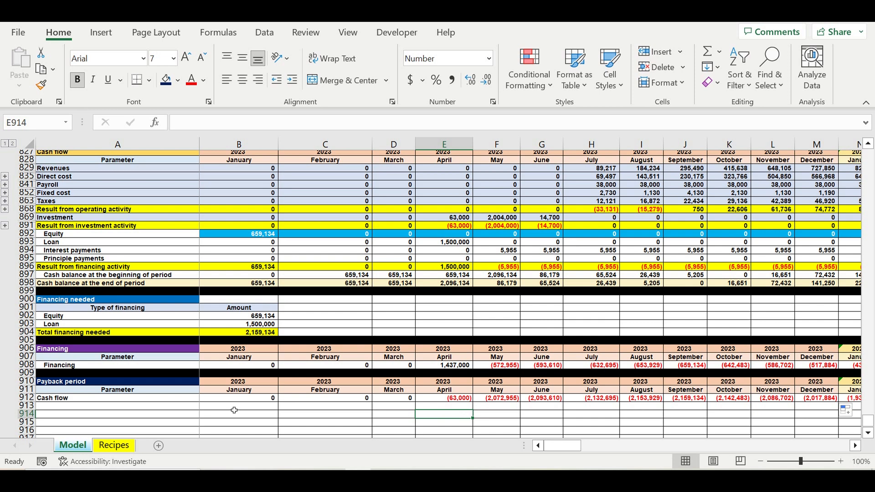
# - Examine the Payback period table's Cash flow row across the months to find where the cumulative amount turns from negative to positive
pyautogui.click(454, 401)
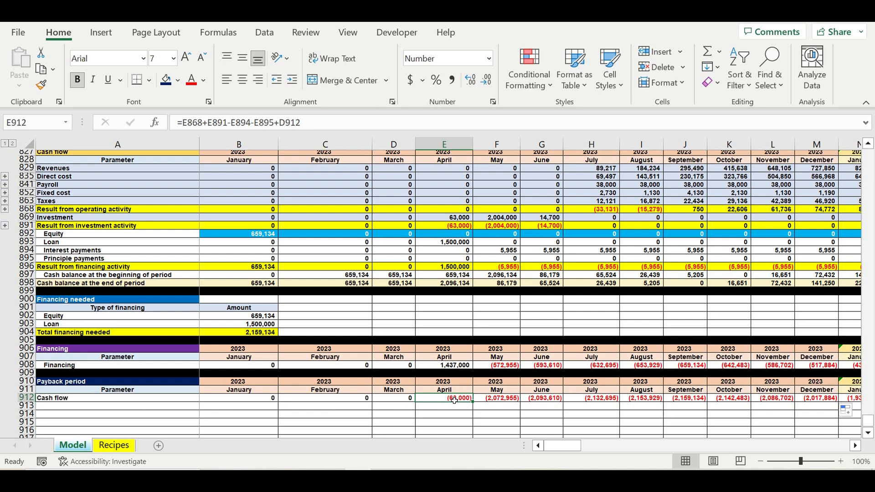
pyautogui.moveTo(454, 400); pyautogui.dragTo(849, 399)
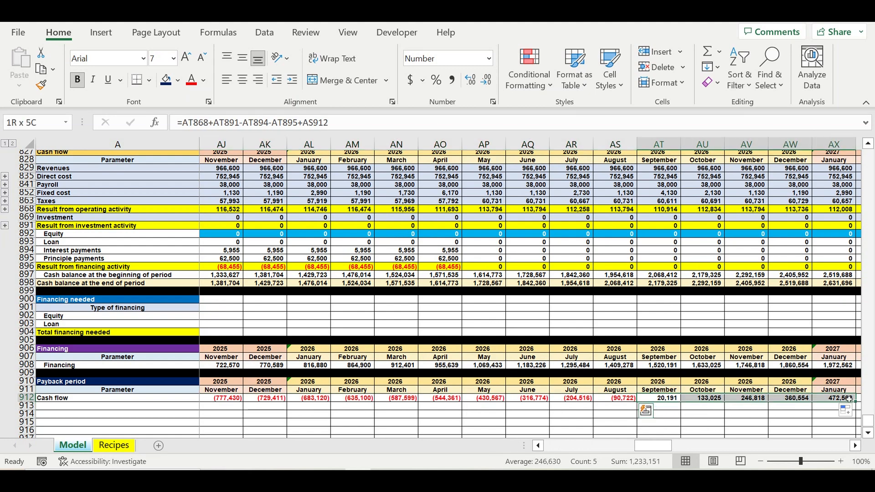
pyautogui.click(647, 405)
pyautogui.click(628, 399)
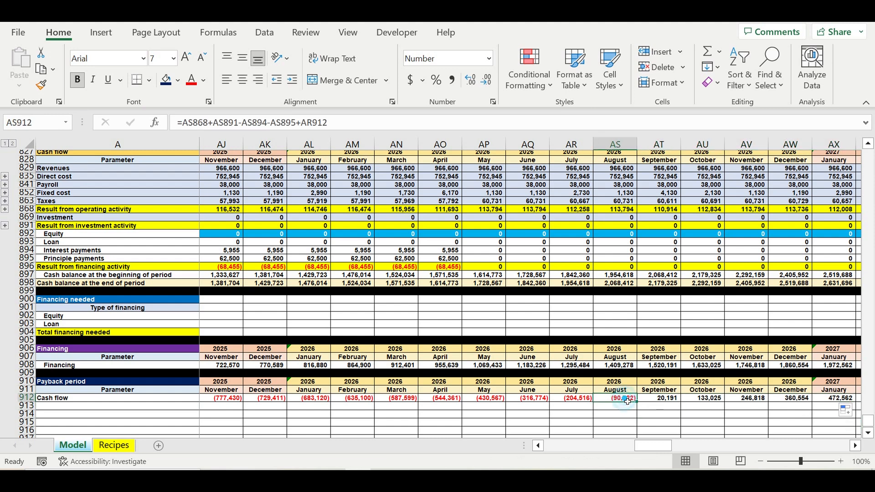
pyautogui.click(668, 400)
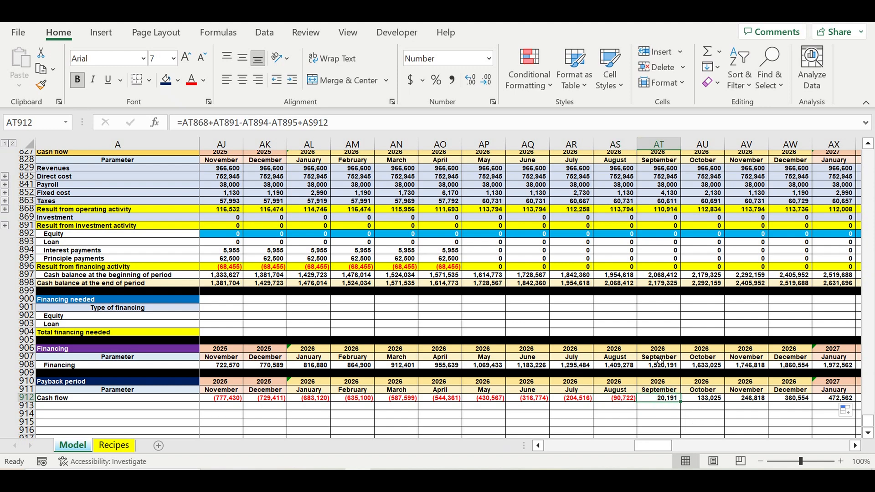
pyautogui.moveTo(668, 386); pyautogui.dragTo(666, 401)
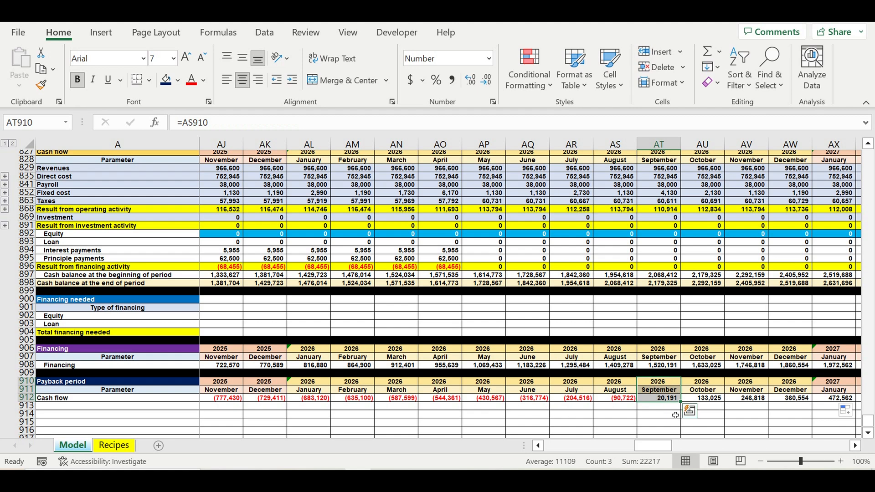
pyautogui.click(659, 415)
pyautogui.click(645, 400)
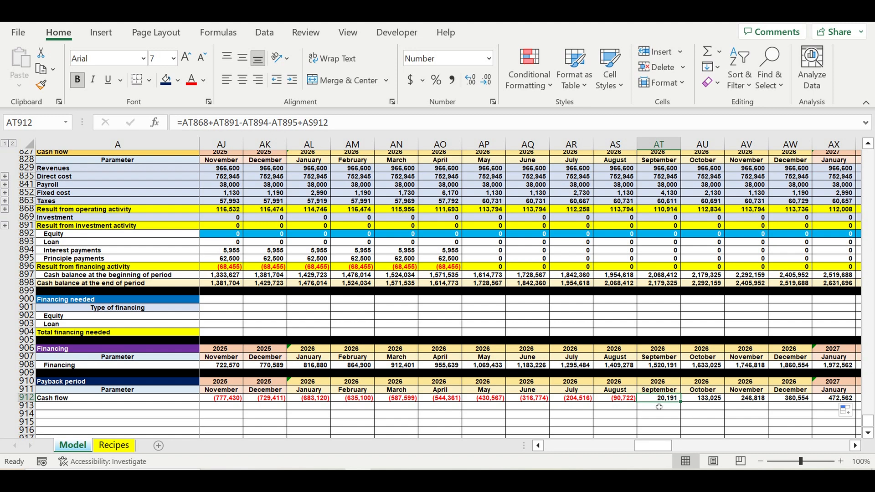
pyautogui.moveTo(628, 400); pyautogui.dragTo(647, 399)
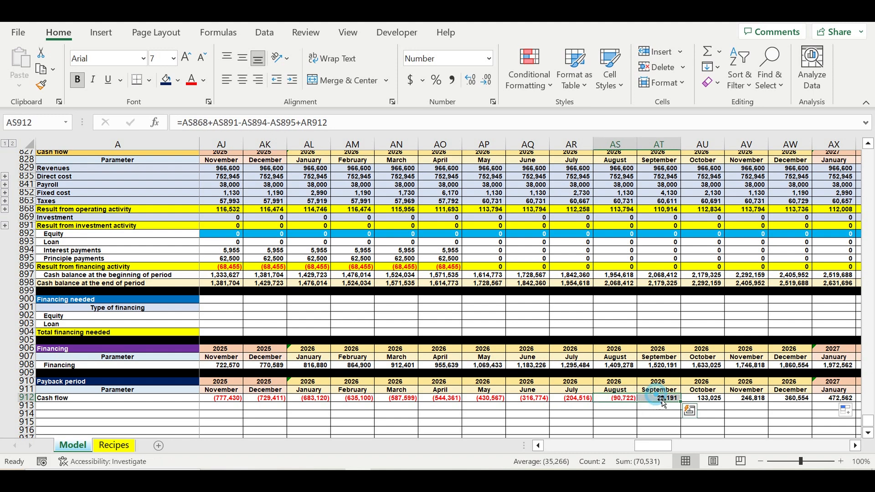
pyautogui.click(663, 399)
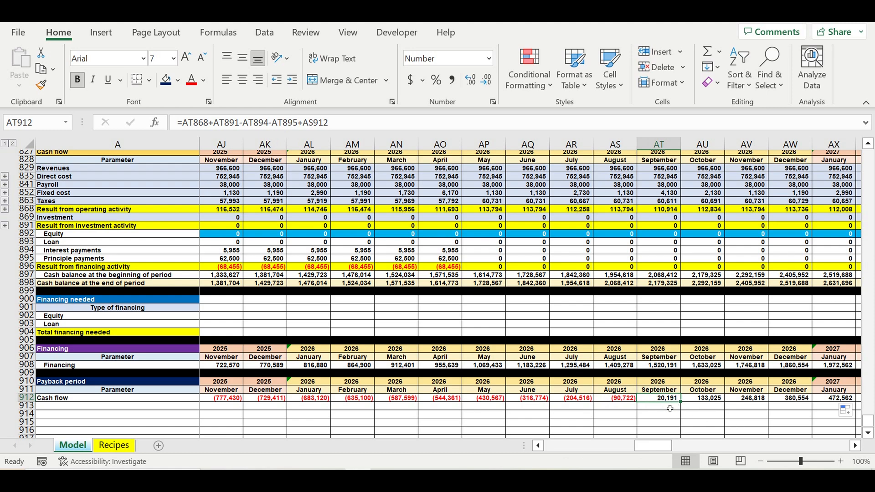
# - Enter the row label "PP" in A913, below the Payback period table's Cash flow row
pyautogui.moveTo(662, 440); pyautogui.dragTo(546, 445)
pyautogui.click(63, 408)
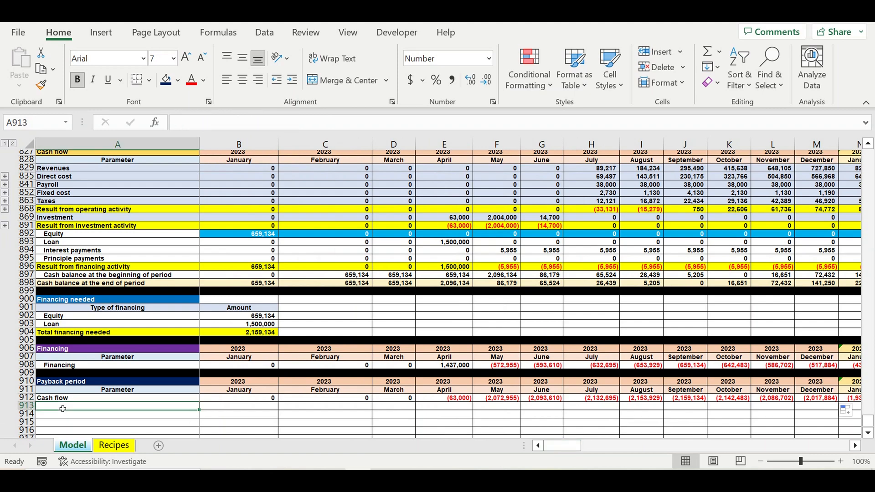
pyautogui.write('PP')
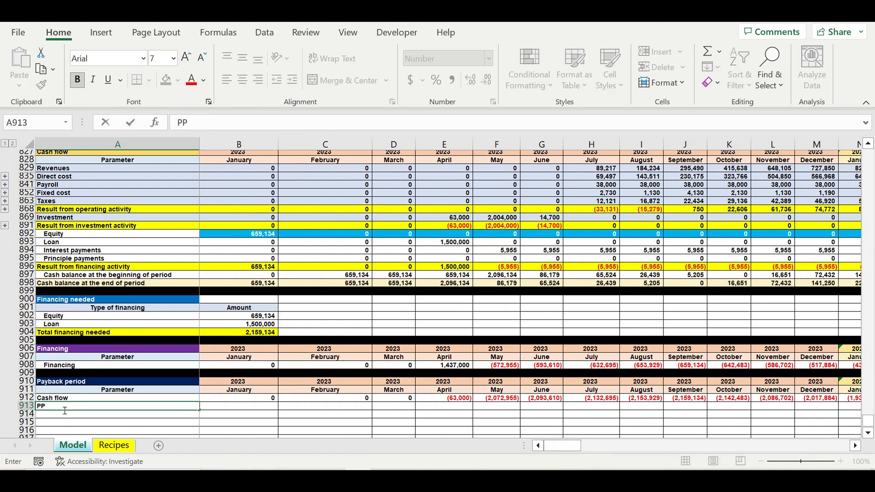
pyautogui.press('Return')
pyautogui.press('Up')
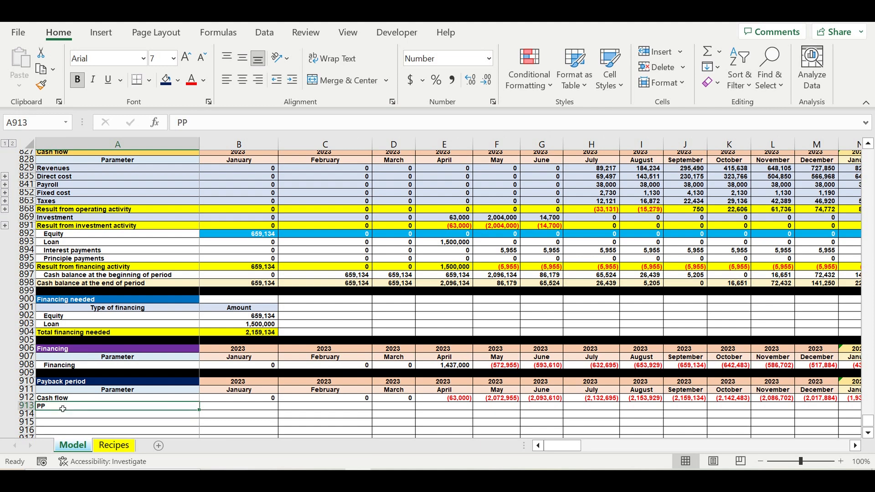
# - Enter =IF(B912<0,1,0) in B913 to flag months with negative cumulative cash flow, and fill it across through December 2032
pyautogui.press('Right')
pyautogui.write('=i')
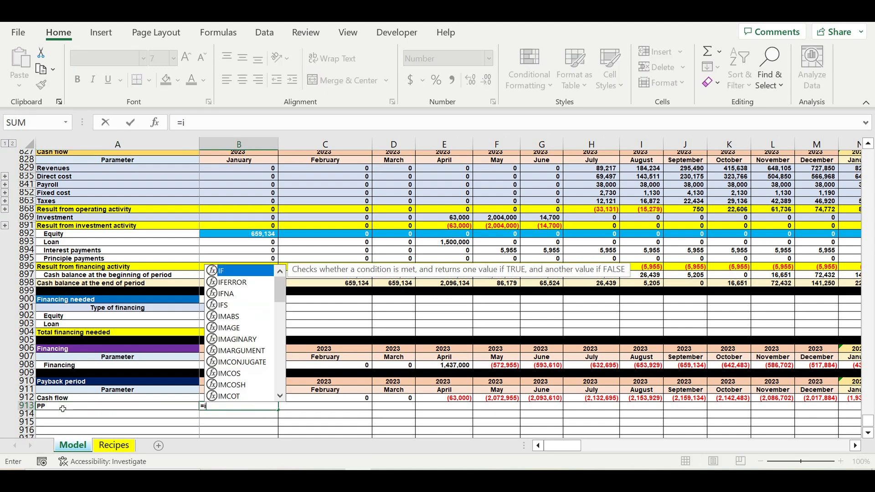
pyautogui.write('f(')
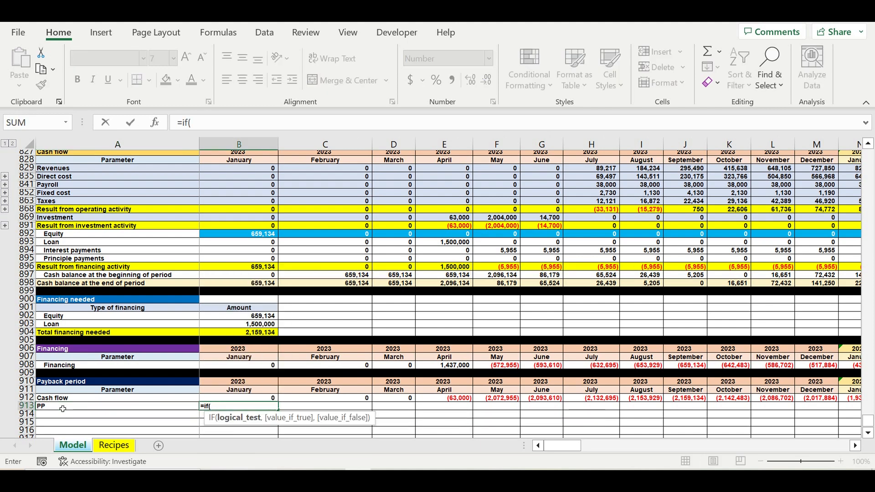
pyautogui.click(254, 400)
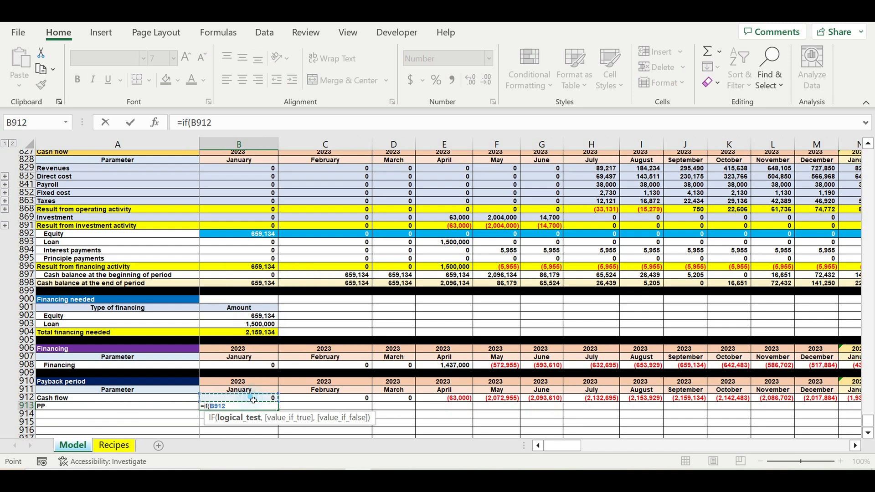
pyautogui.write('<0,1')
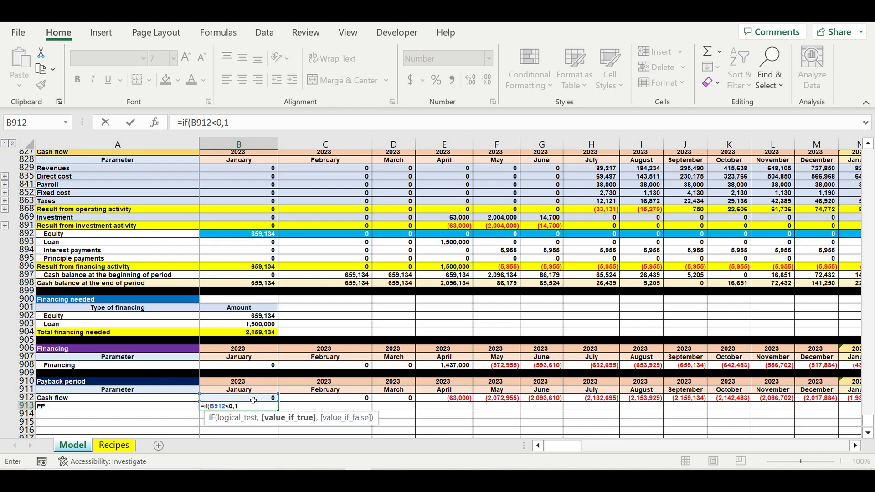
pyautogui.write(',0)')
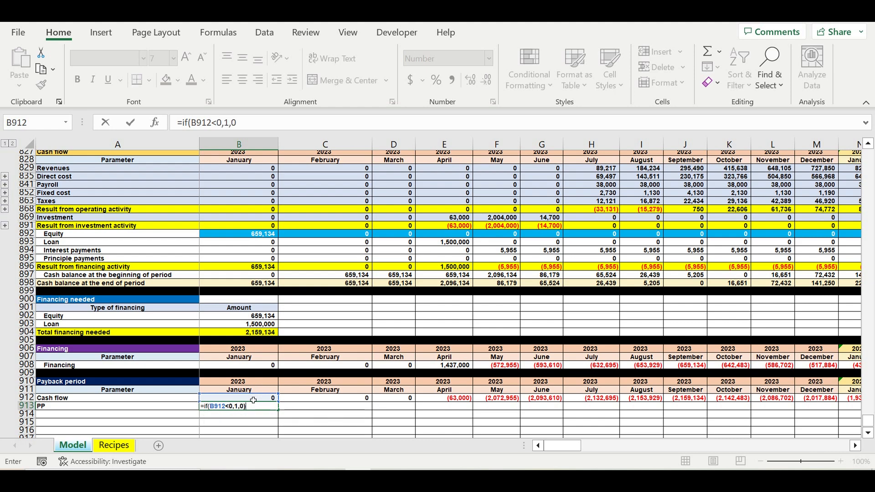
pyautogui.press('Return')
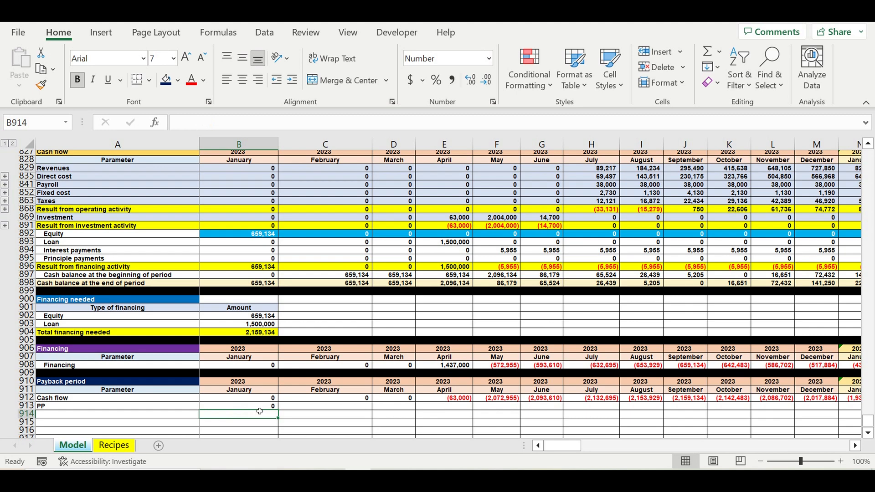
pyautogui.press('Up')
pyautogui.moveTo(282, 414); pyautogui.dragTo(776, 385)
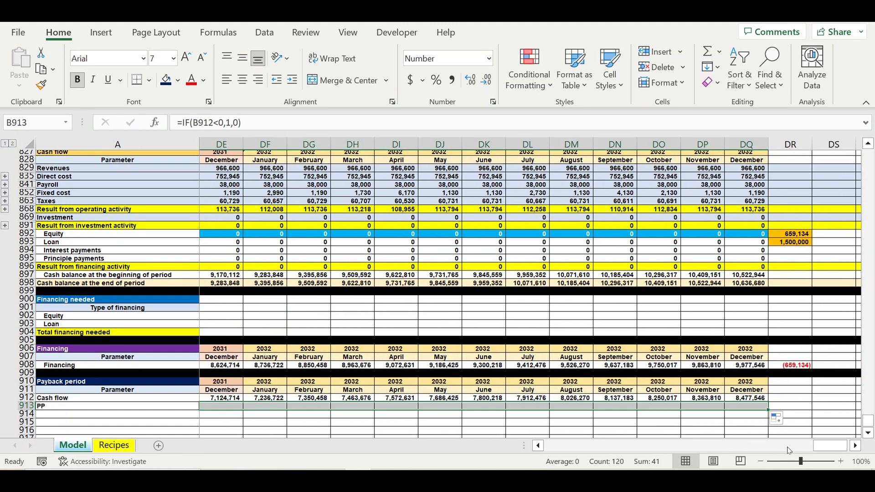
# - Total the PP row's monthly flags in DR913 with =SUM(B913:DQ913)
pyautogui.click(795, 407)
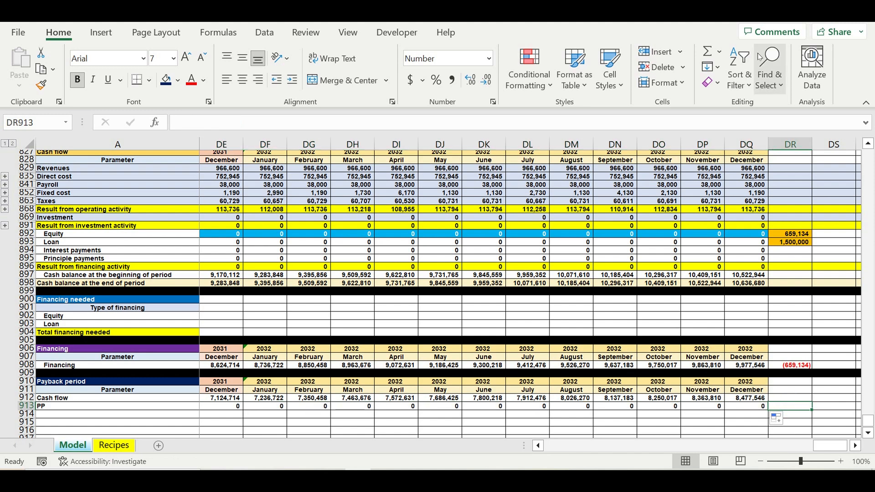
pyautogui.click(707, 51)
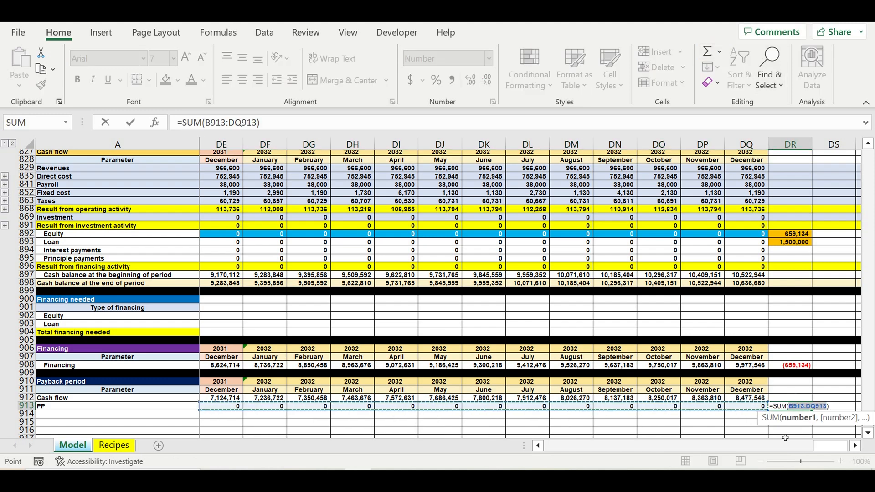
pyautogui.moveTo(829, 456); pyautogui.dragTo(478, 457)
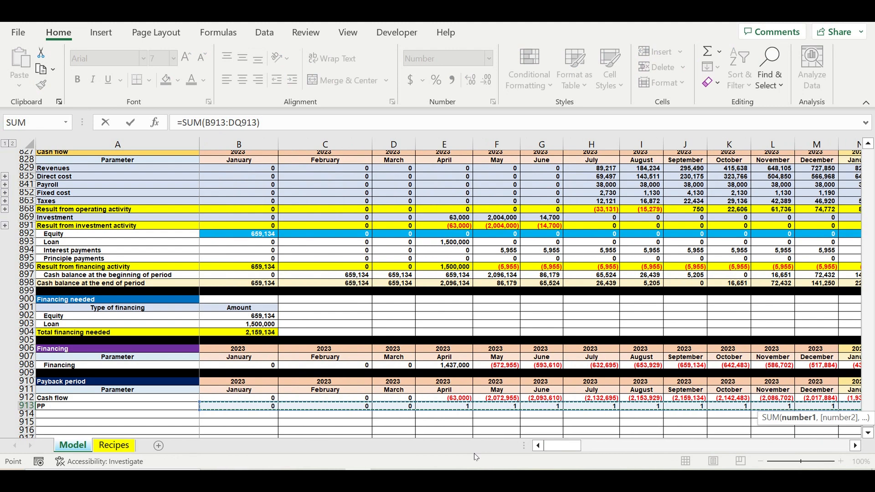
pyautogui.press('Return')
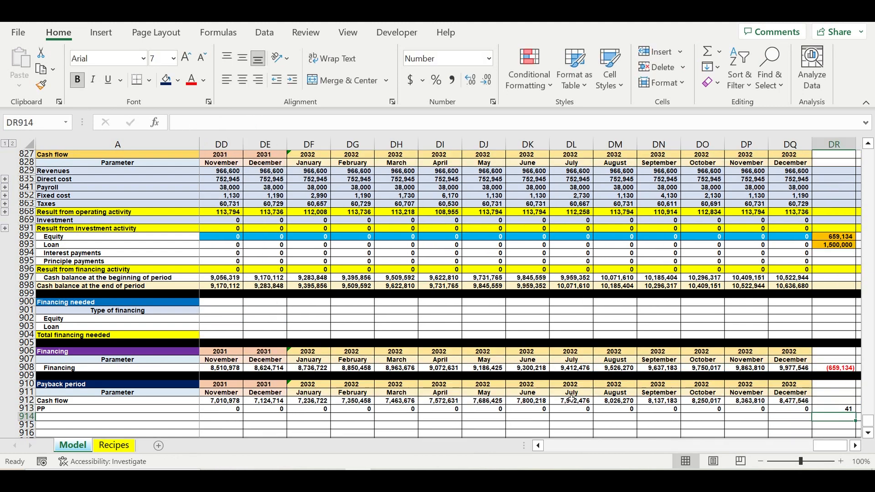
pyautogui.click(835, 412)
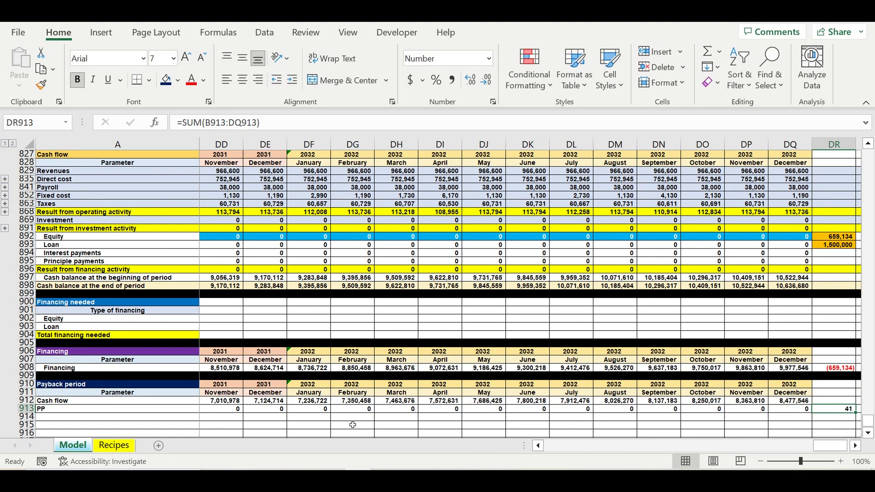
# - Rename the Payback period table's Cash flow row label in A912 to "Simple payback period"
pyautogui.click(67, 402)
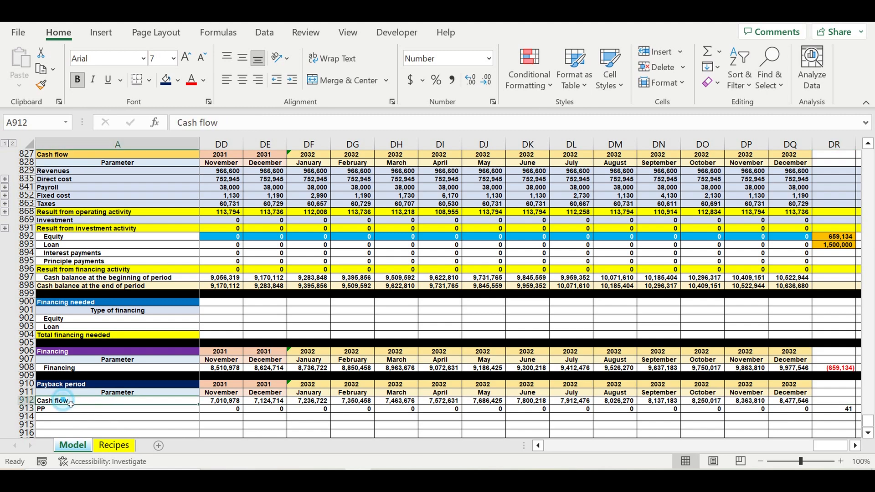
pyautogui.click(832, 411)
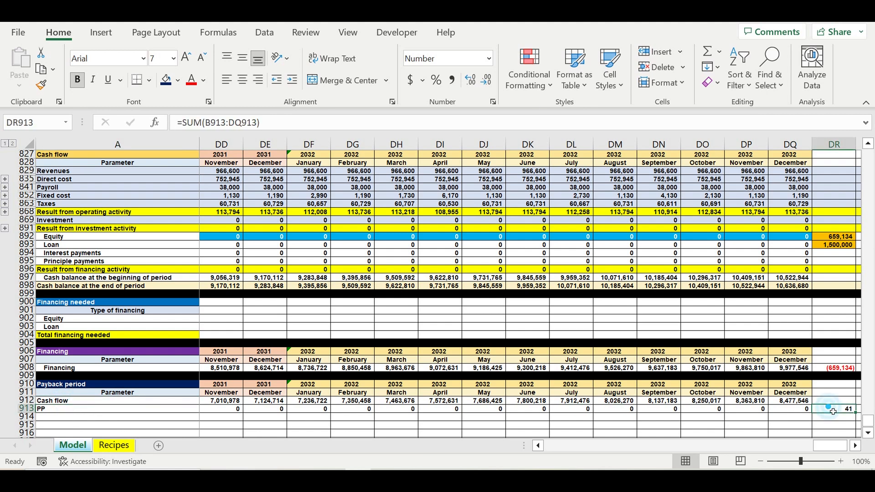
pyautogui.click(75, 403)
pyautogui.write('Simple payback period')
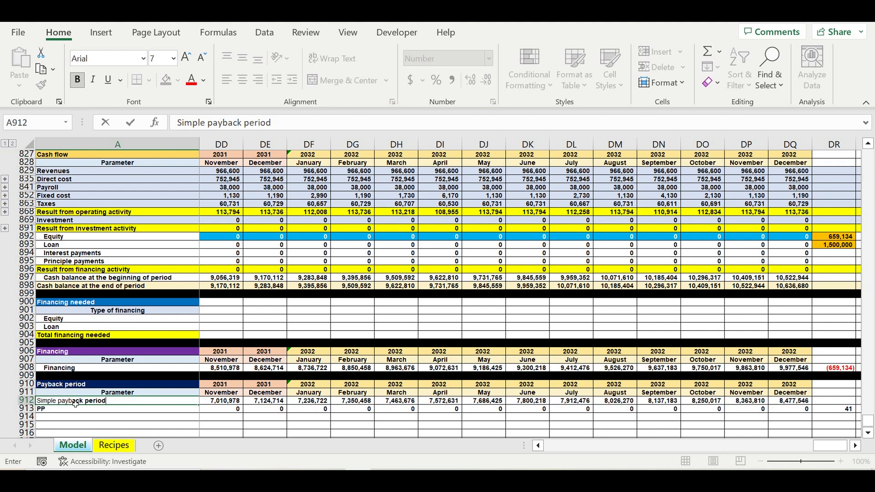
pyautogui.press('Return')
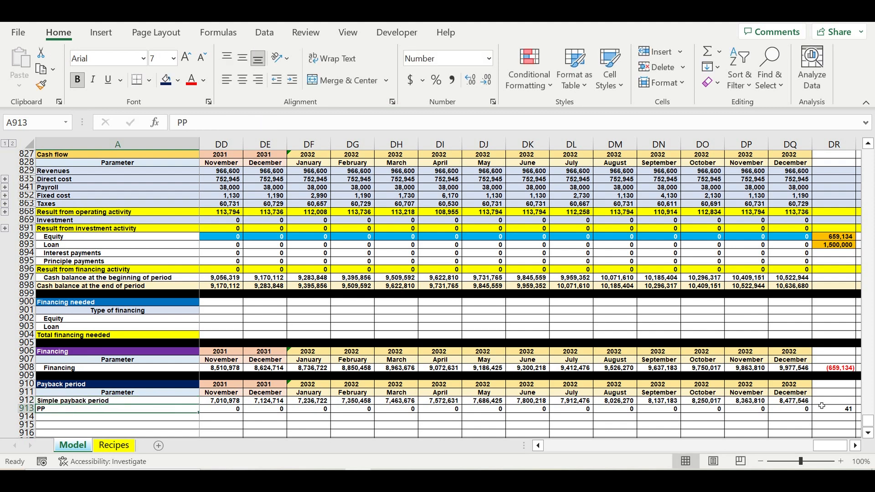
# - Examine the PP total and the Simple payback period row to identify the month and year when the cumulative amount turns positive
pyautogui.click(833, 410)
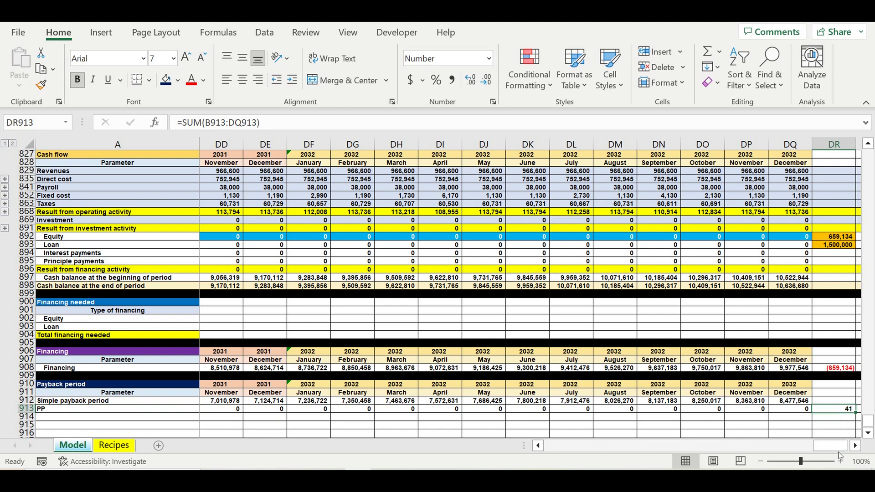
pyautogui.moveTo(829, 450); pyautogui.dragTo(647, 455)
pyautogui.click(732, 392)
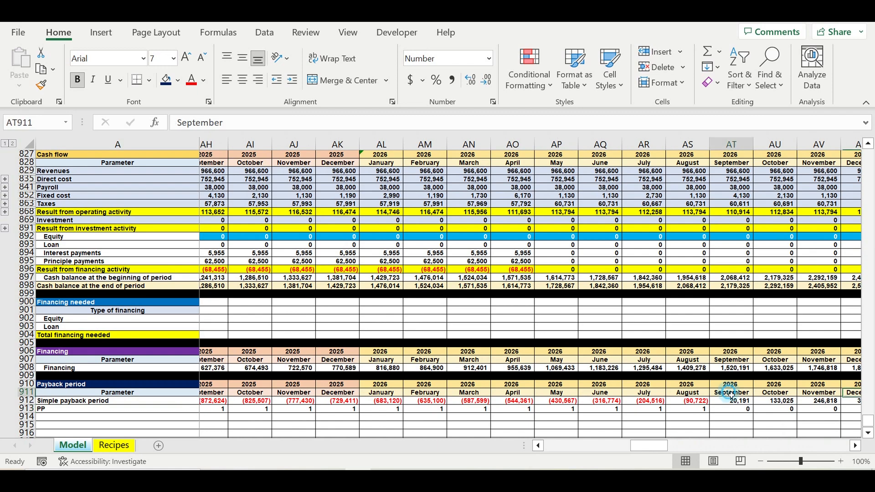
pyautogui.moveTo(732, 385); pyautogui.dragTo(734, 394)
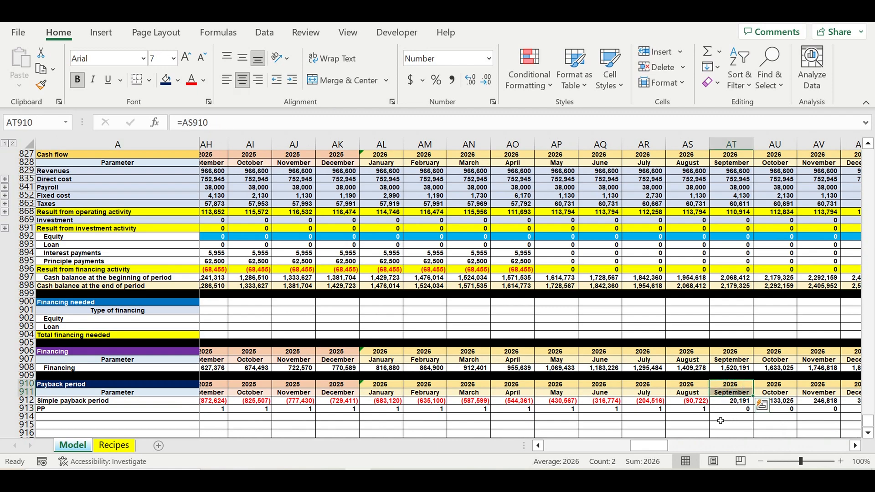
pyautogui.click(701, 402)
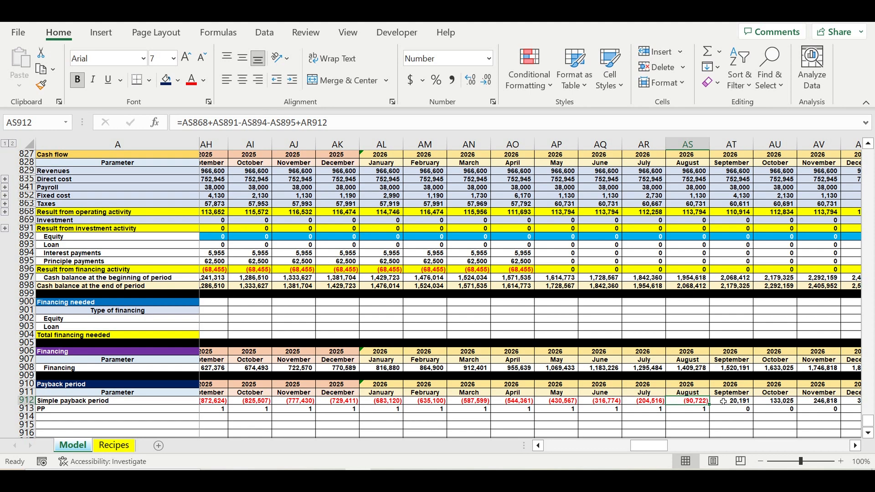
pyautogui.click(748, 404)
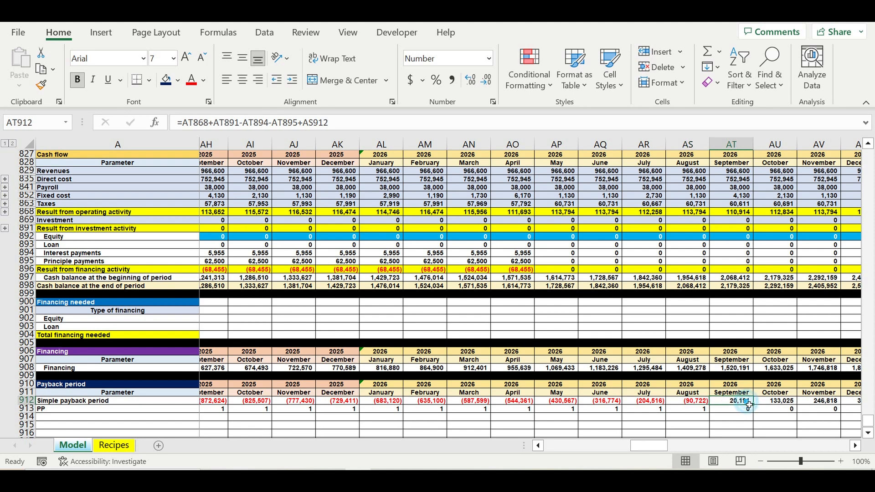
pyautogui.click(694, 404)
pyautogui.click(731, 405)
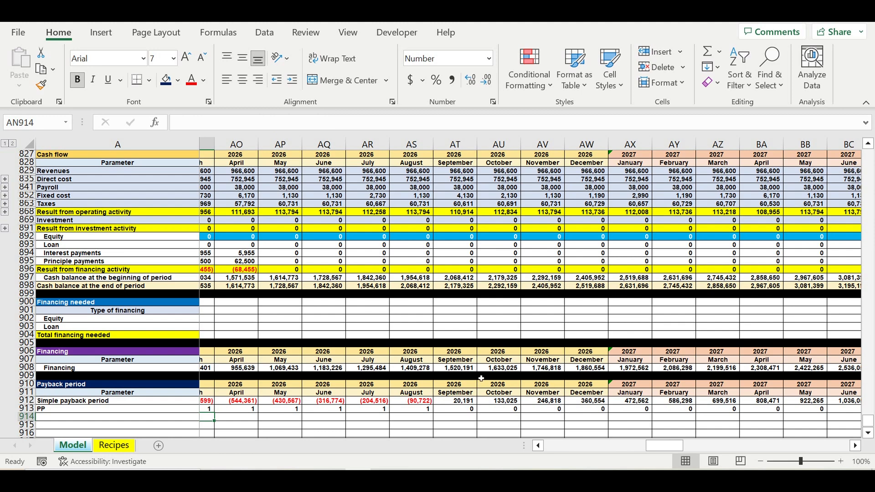
pyautogui.moveTo(123, 404); pyautogui.dragTo(263, 403)
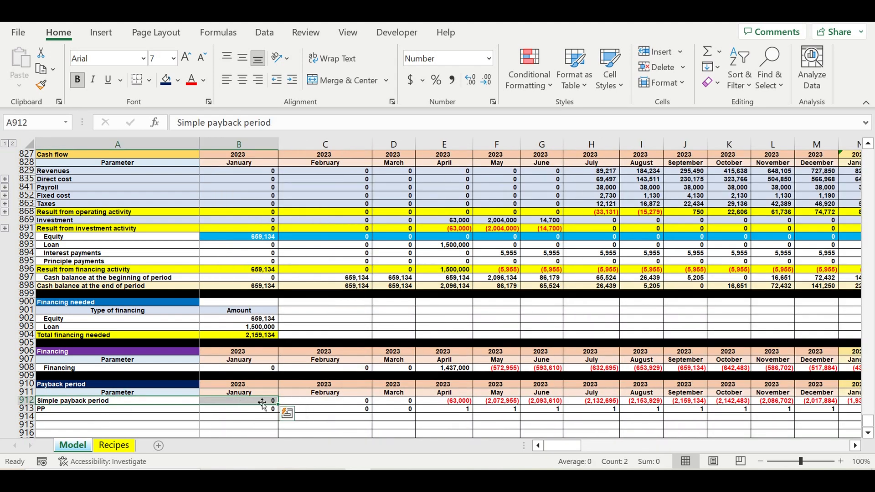
pyautogui.click(350, 404)
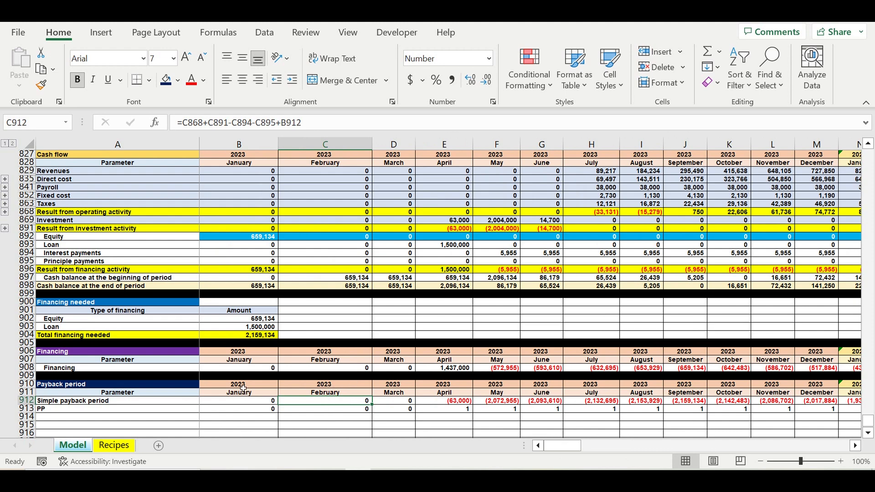
# - Merge and center the 2023 and 2024 year headers in row 910 of the Payback period table, each across its twelve months
pyautogui.moveTo(242, 388); pyautogui.dragTo(816, 388)
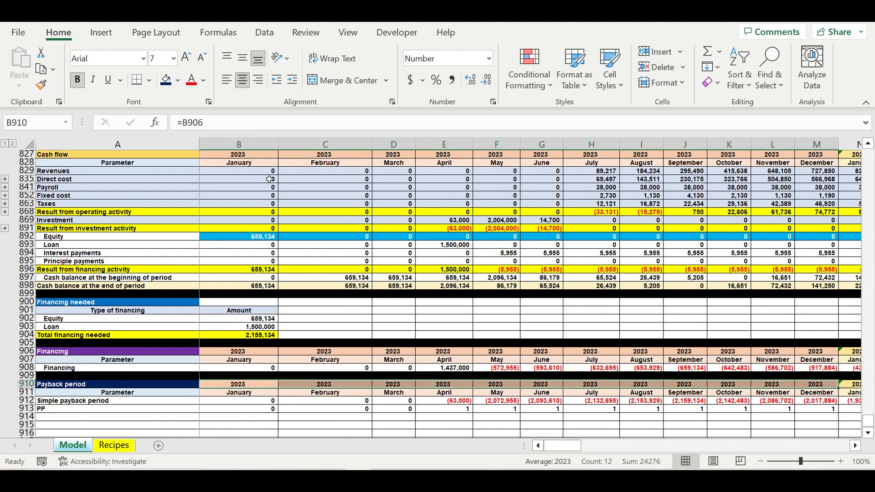
pyautogui.click(344, 81)
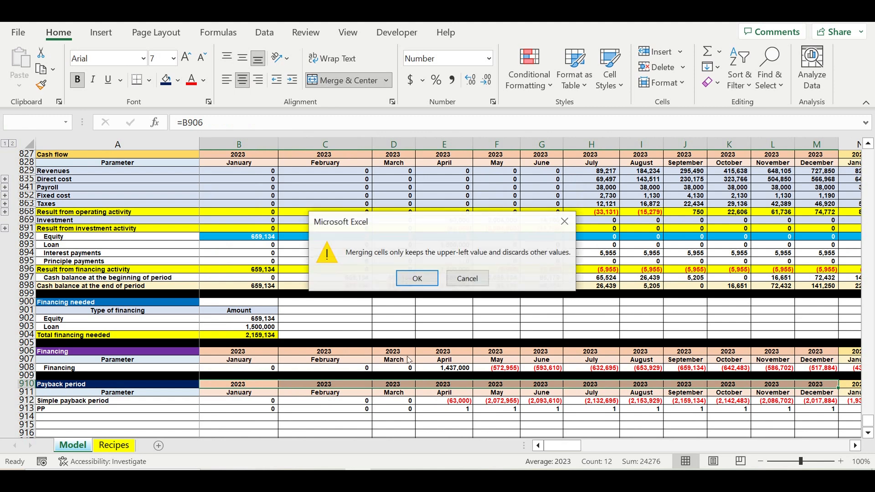
pyautogui.click(416, 279)
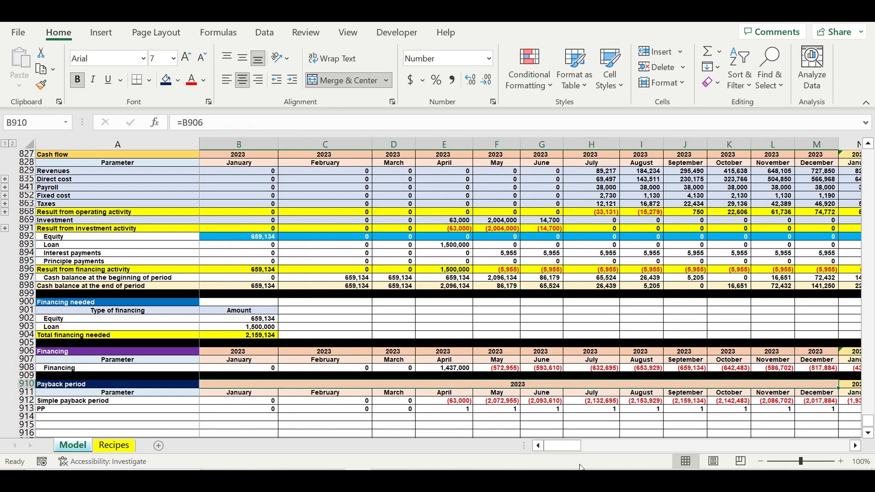
pyautogui.moveTo(566, 450); pyautogui.dragTo(589, 450)
pyautogui.moveTo(453, 389); pyautogui.dragTo(499, 388)
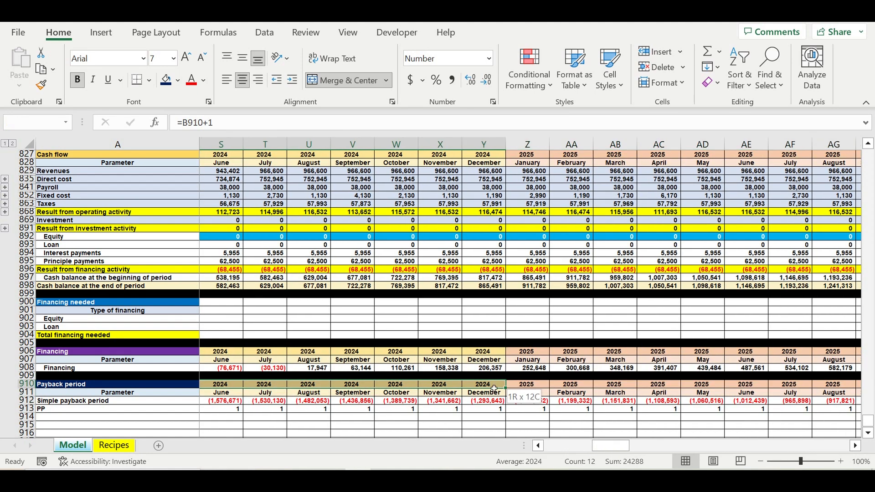
pyautogui.click(346, 80)
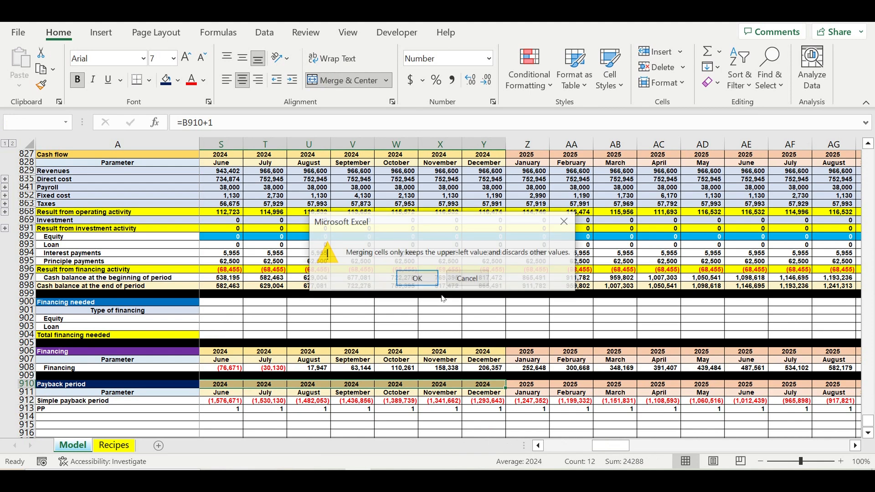
pyautogui.click(418, 278)
# - Merge and center the Payback period table's 2025 and 2026 year headers in row 910, each across January to December
pyautogui.moveTo(533, 389)
pyautogui.mouseDown()
pyautogui.moveTo(628, 371)
pyautogui.moveTo(852, 369)
pyautogui.moveTo(725, 369)
pyautogui.moveTo(806, 384)
pyautogui.moveTo(531, 391)
pyautogui.mouseUp()
pyautogui.click(335, 80)
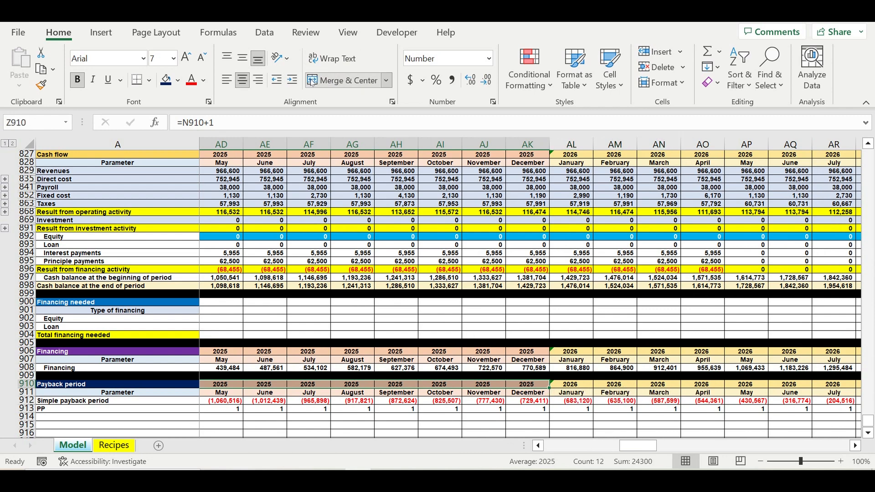
pyautogui.click(415, 278)
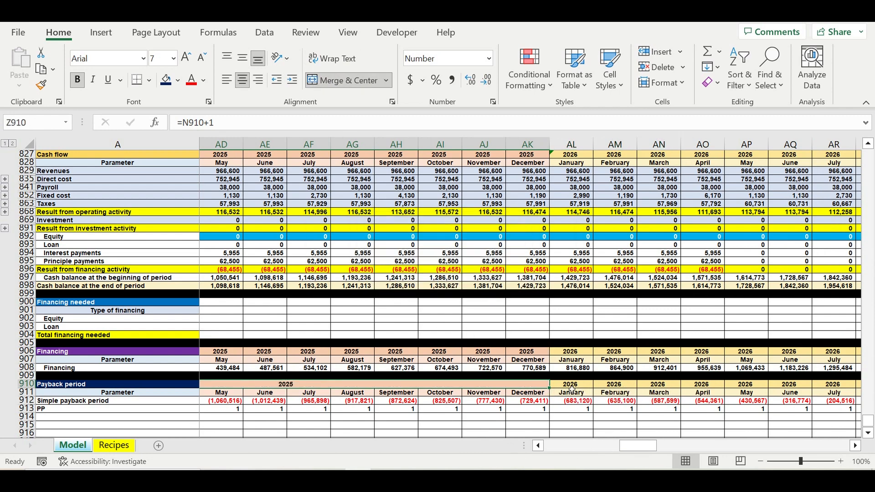
pyautogui.moveTo(571, 388); pyautogui.dragTo(797, 391)
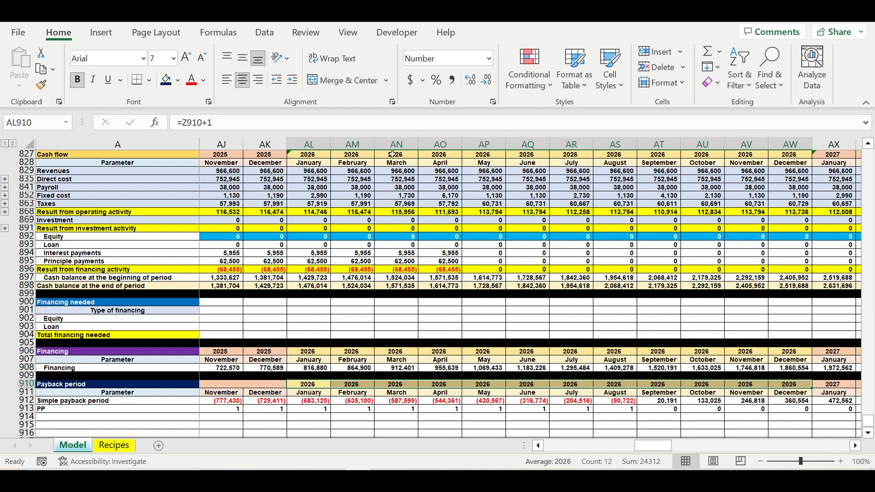
pyautogui.click(319, 80)
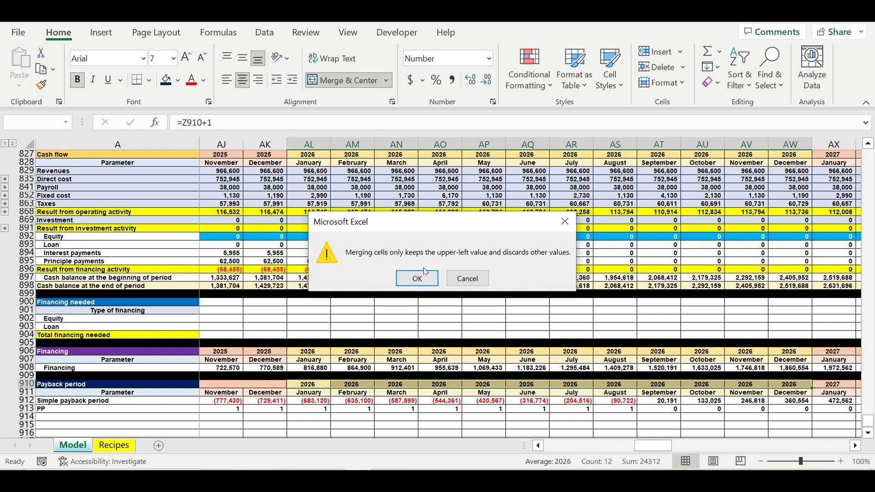
pyautogui.click(417, 278)
# - Merge and center the Payback period table's 2027 year header across its twelve month columns in row 910
pyautogui.moveTo(838, 387); pyautogui.dragTo(684, 394)
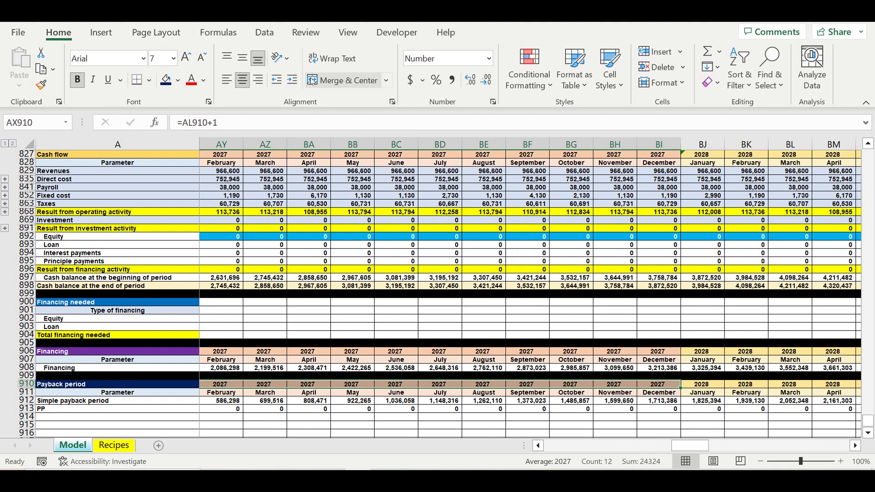
pyautogui.click(347, 81)
pyautogui.click(417, 278)
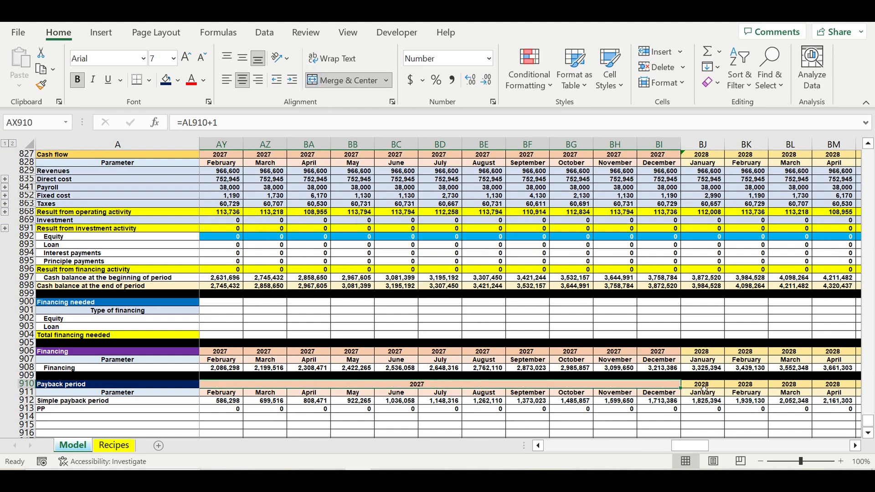
# - Merge and center the Payback period table's 2028 and 2029 year headers in row 910, each across January to December
pyautogui.moveTo(704, 385); pyautogui.dragTo(748, 387)
pyautogui.click(349, 81)
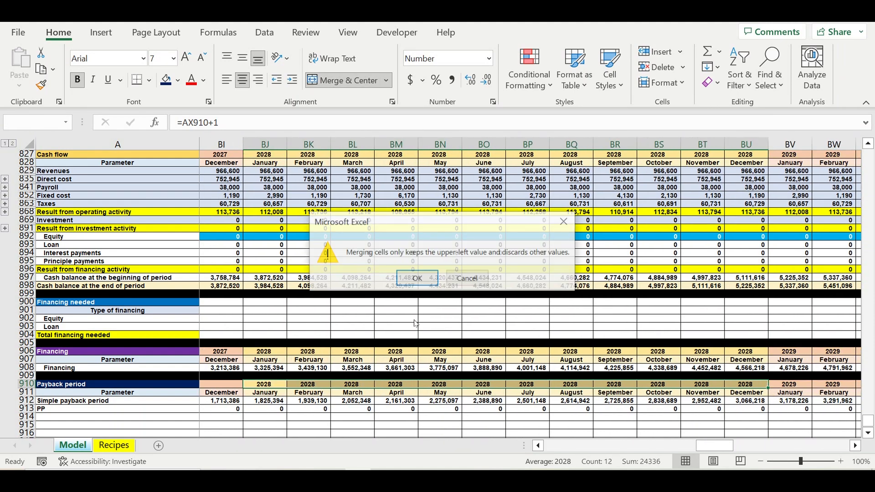
pyautogui.click(416, 277)
pyautogui.moveTo(787, 385); pyautogui.dragTo(713, 387)
pyautogui.click(349, 80)
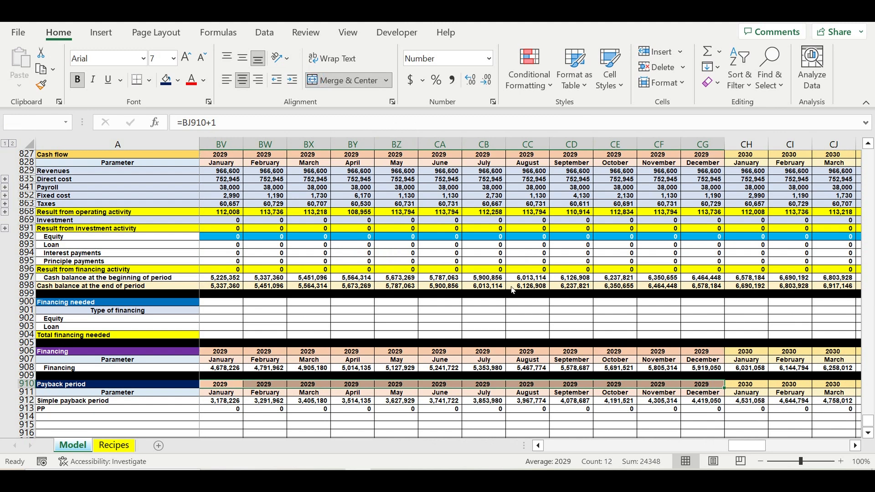
pyautogui.click(417, 278)
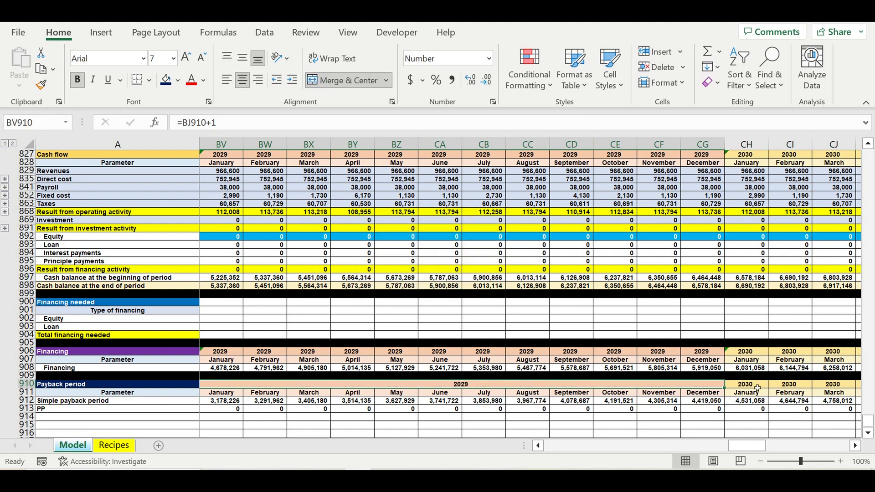
# - Merge and center the 2030, 2031 and 2032 year headers in row 910, each across its twelve month columns
pyautogui.moveTo(756, 389)
pyautogui.mouseDown()
pyautogui.moveTo(861, 375)
pyautogui.moveTo(765, 389)
pyautogui.mouseUp()
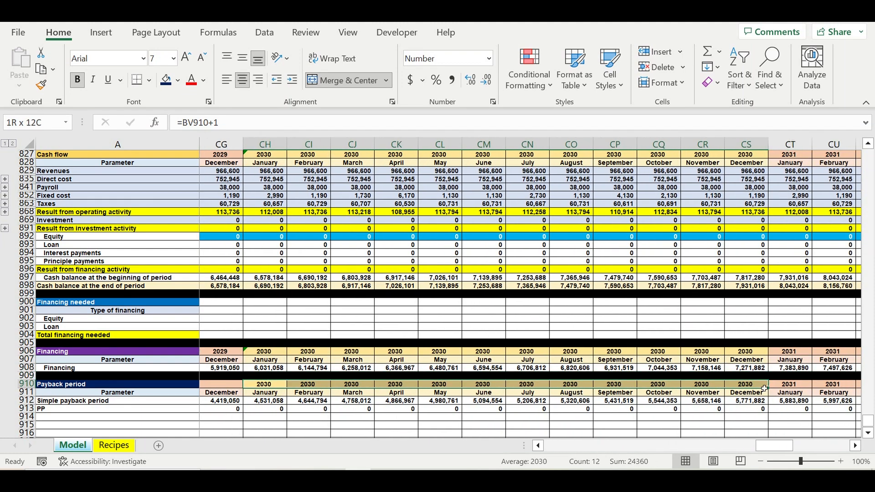
pyautogui.click(343, 80)
pyautogui.click(417, 277)
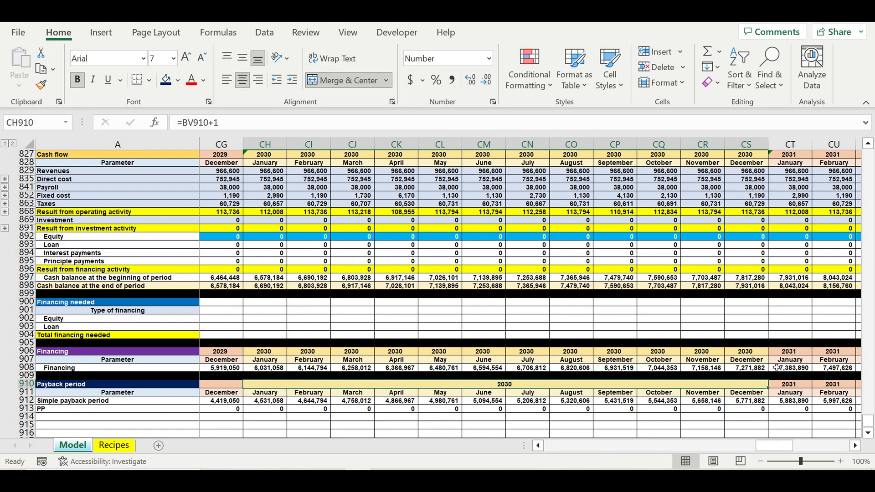
pyautogui.moveTo(805, 387); pyautogui.dragTo(417, 389)
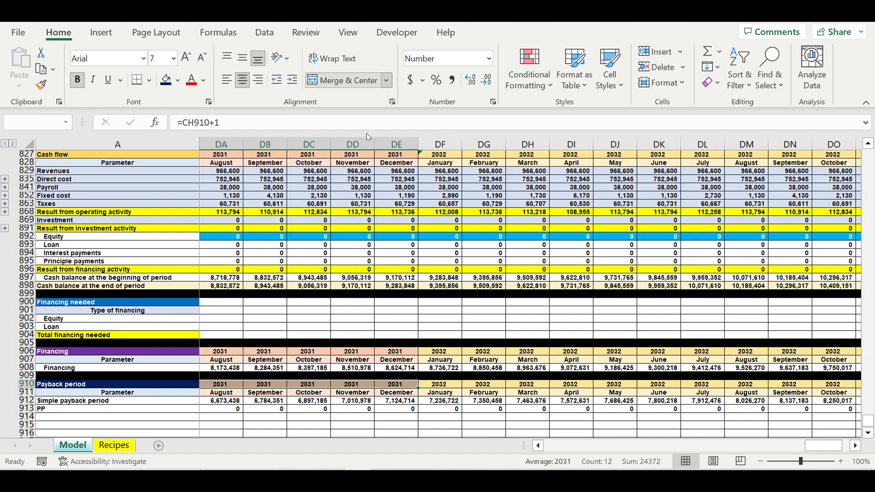
pyautogui.click(342, 81)
pyautogui.click(417, 278)
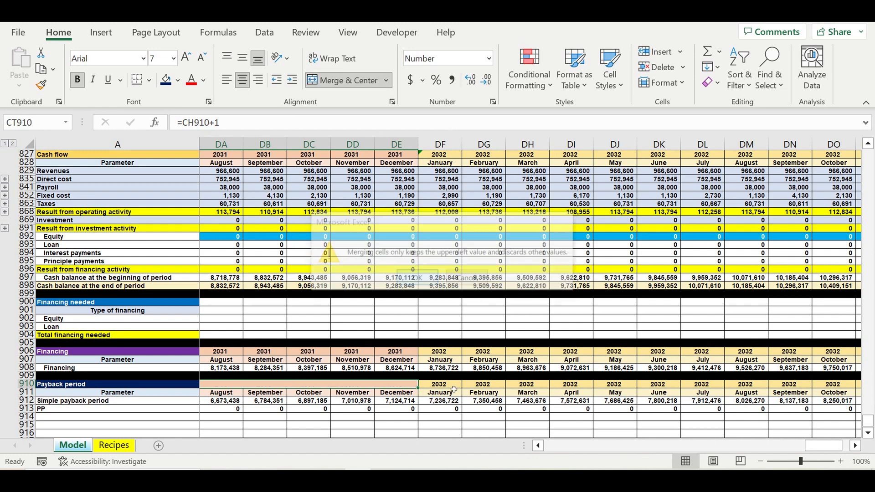
pyautogui.moveTo(444, 388); pyautogui.dragTo(751, 385)
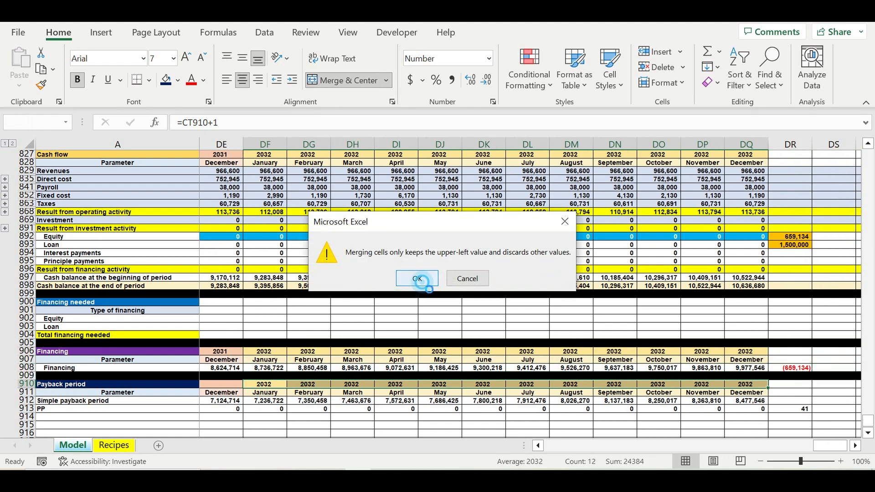
pyautogui.click(417, 278)
# - Insert a basic 2-D line chart from the whole Simple payback period row, A912:DQ912
pyautogui.moveTo(747, 403); pyautogui.dragTo(53, 404)
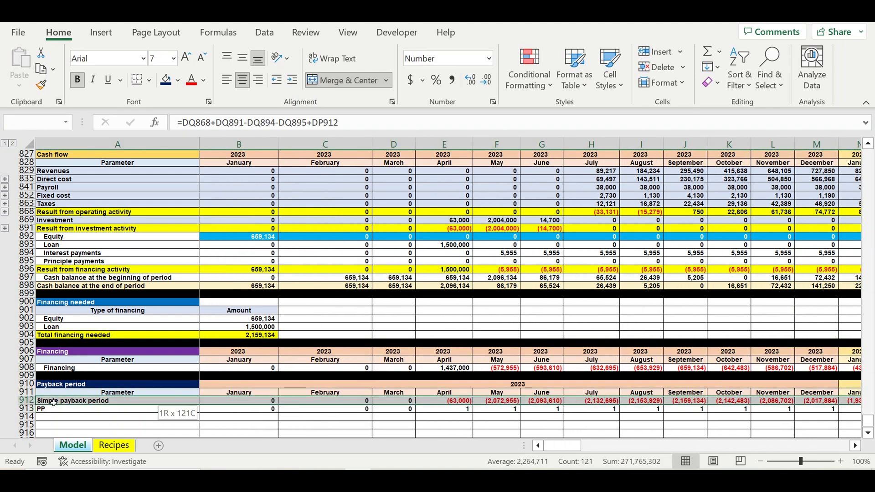
pyautogui.click(108, 35)
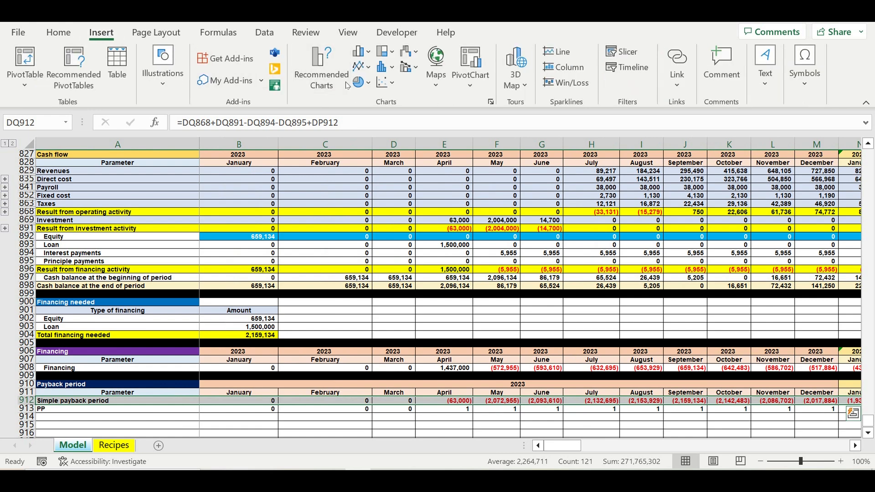
pyautogui.click(368, 66)
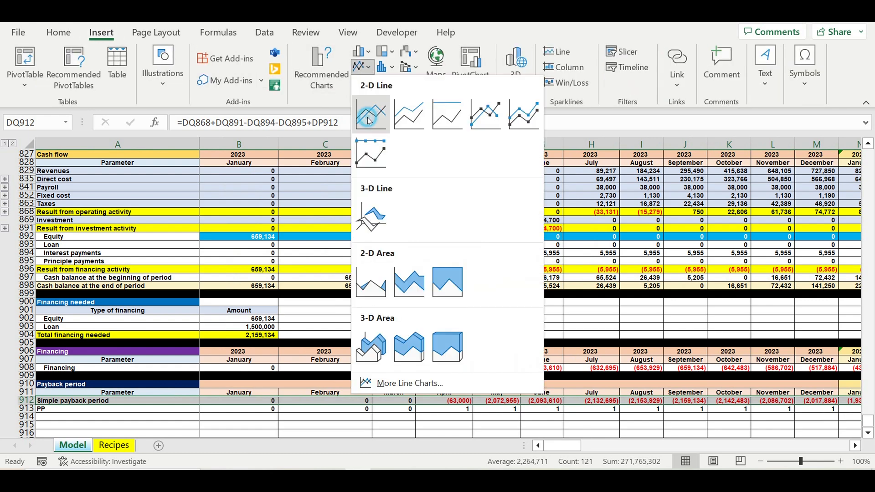
pyautogui.click(370, 114)
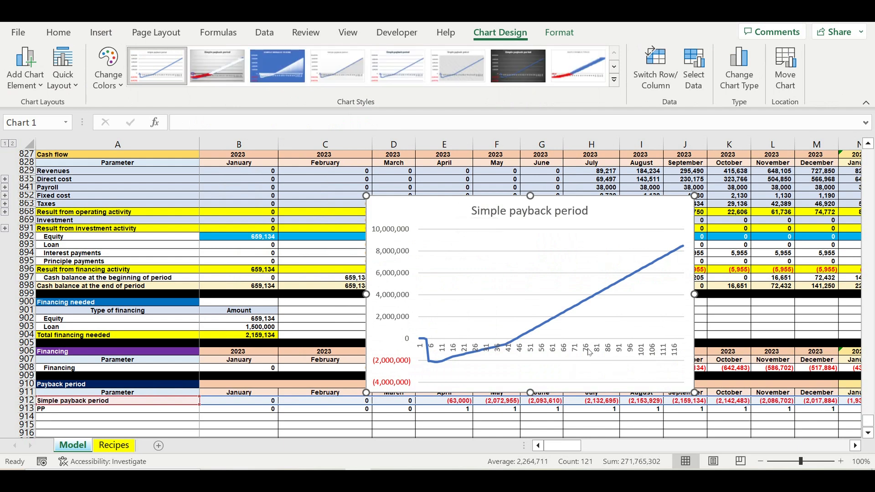
pyautogui.click(587, 350)
pyautogui.rightClick(588, 351)
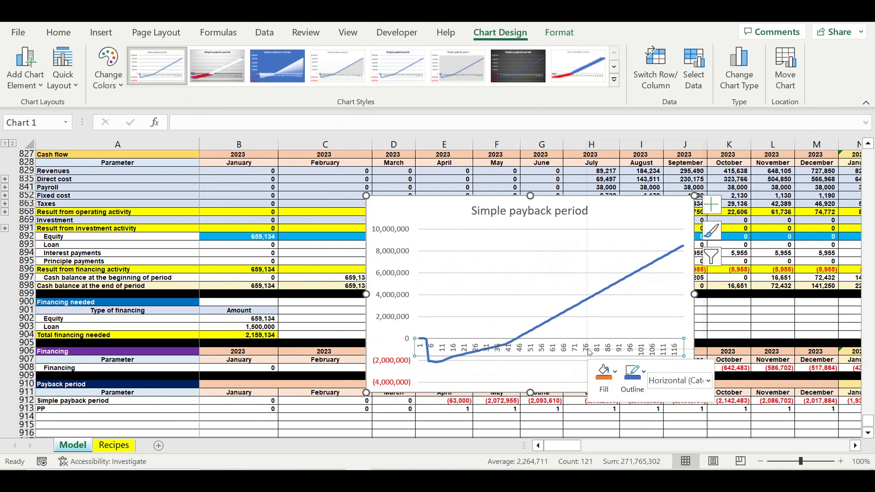
pyautogui.click(640, 341)
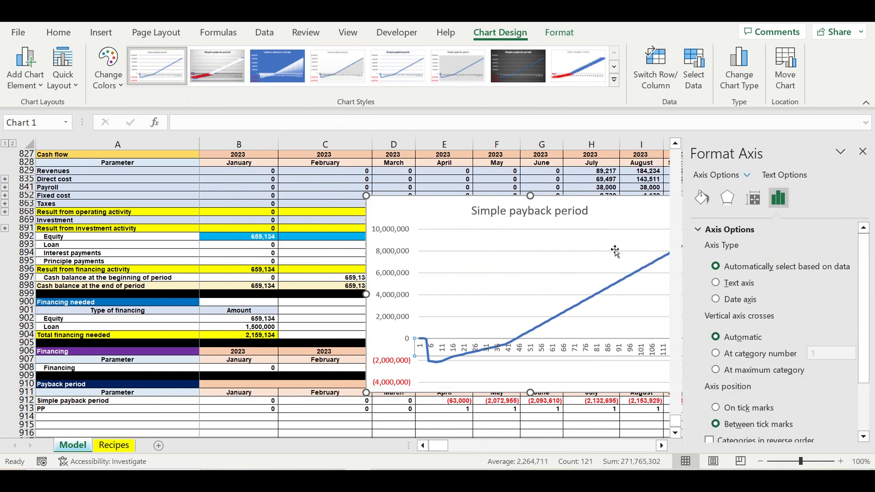
pyautogui.click(862, 151)
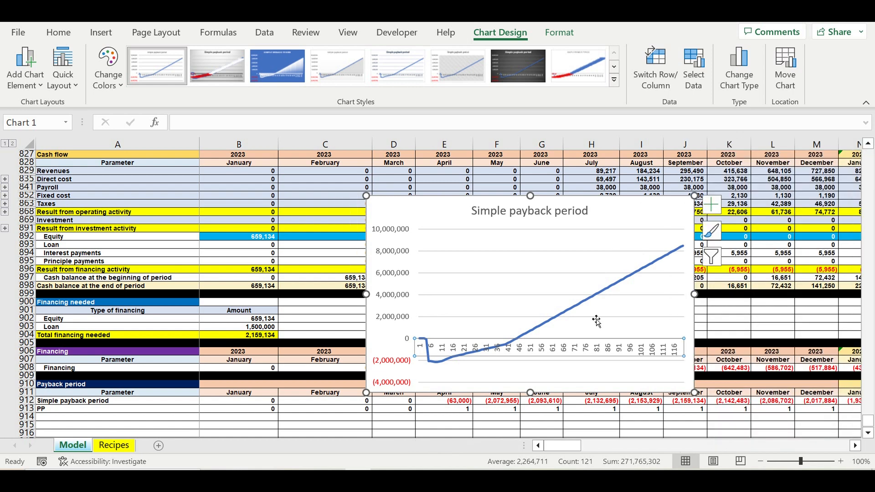
# - Set the chart's horizontal axis labels to the year and month headers in Model!$B$910:$DQ$911
pyautogui.rightClick(571, 350)
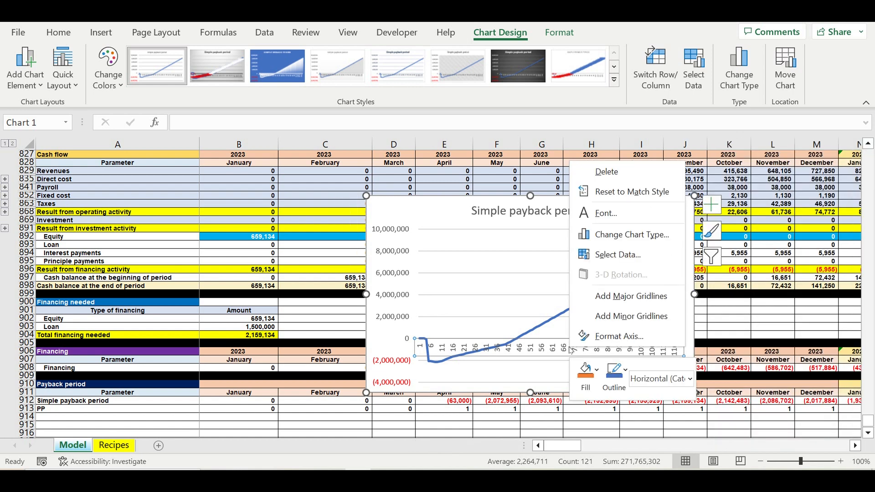
pyautogui.click(622, 255)
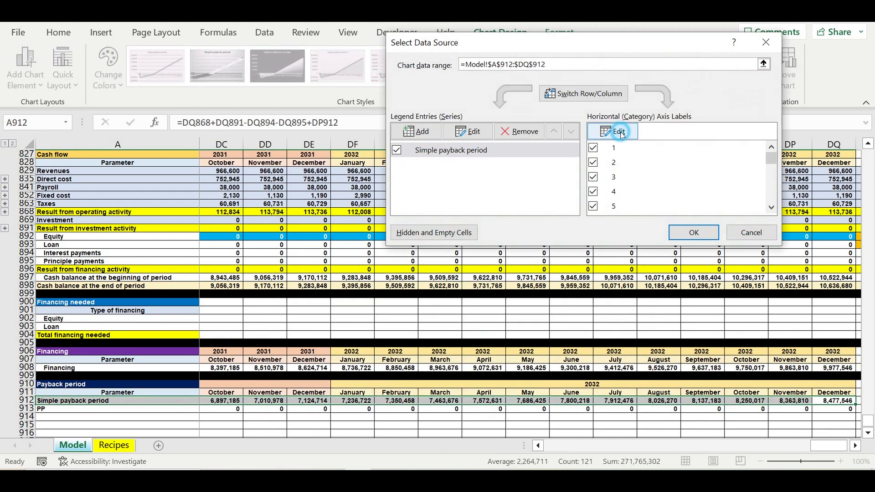
pyautogui.click(766, 42)
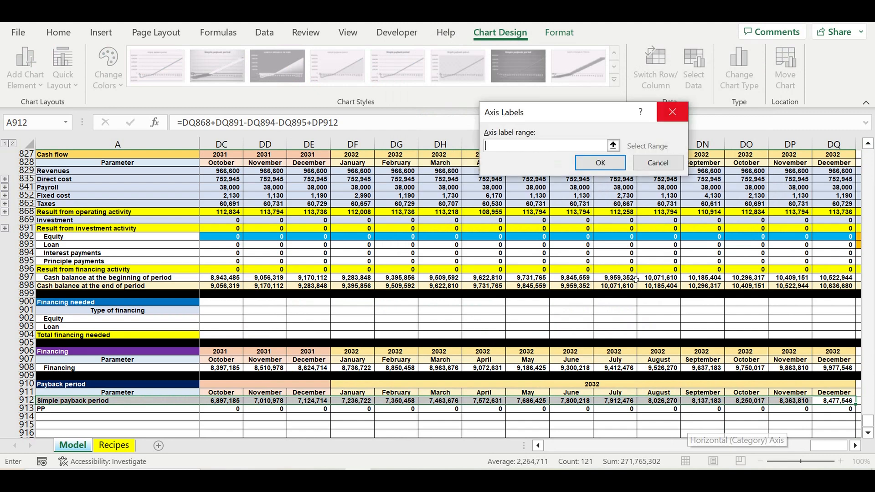
pyautogui.moveTo(834, 393); pyautogui.dragTo(777, 396)
pyautogui.moveTo(3, 451); pyautogui.dragTo(233, 331)
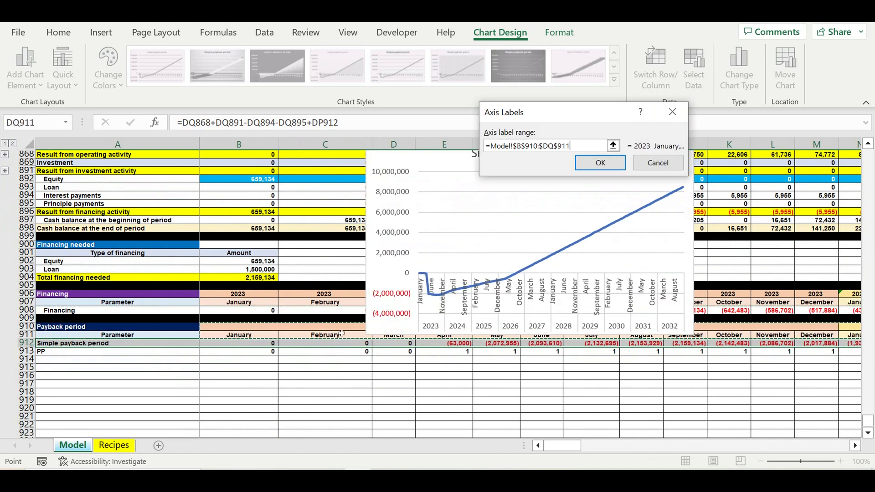
pyautogui.click(623, 163)
pyautogui.click(691, 233)
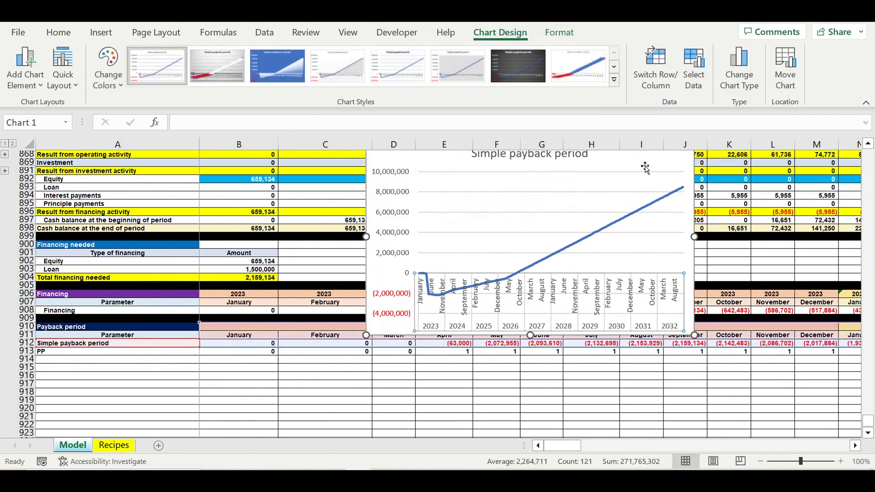
# - Place the chart directly below the Payback period table, starting at column A, and widen it to about column I
pyautogui.moveTo(641, 161); pyautogui.dragTo(310, 389)
pyautogui.scroll(-4, 439, 352)
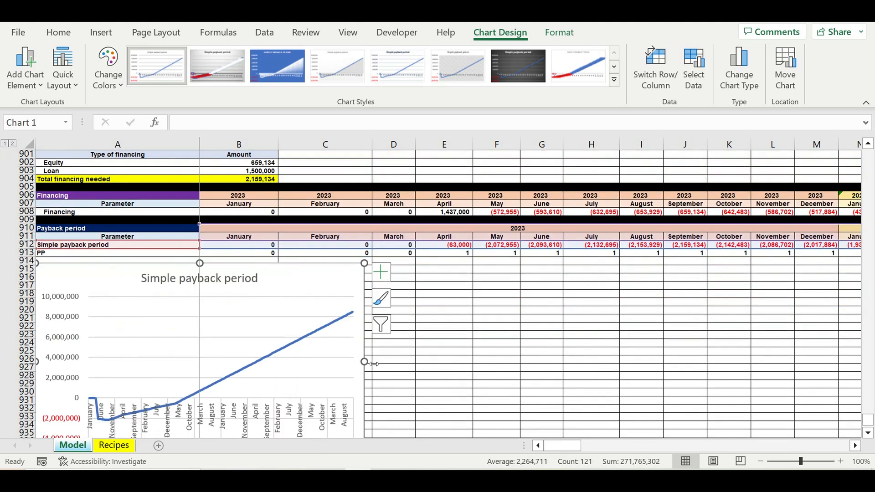
pyautogui.moveTo(456, 371); pyautogui.dragTo(641, 368)
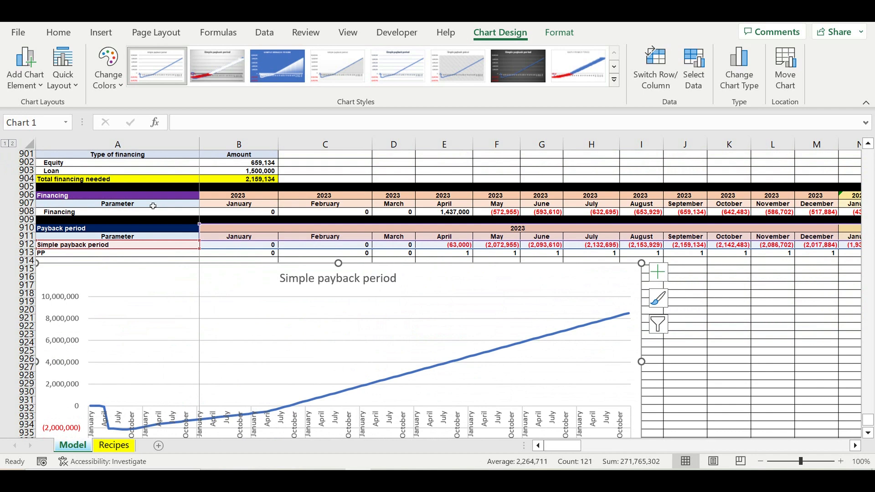
# - Set all text in the Simple payback period chart to font size 6 and bold
pyautogui.click(60, 33)
pyautogui.click(168, 59)
pyautogui.write('6')
pyautogui.click(77, 79)
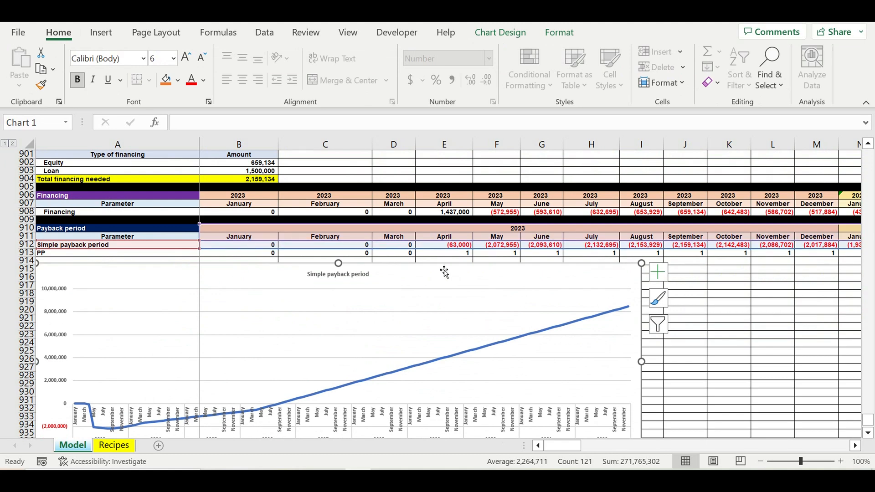
pyautogui.click(718, 375)
pyautogui.scroll(-2, 662, 351)
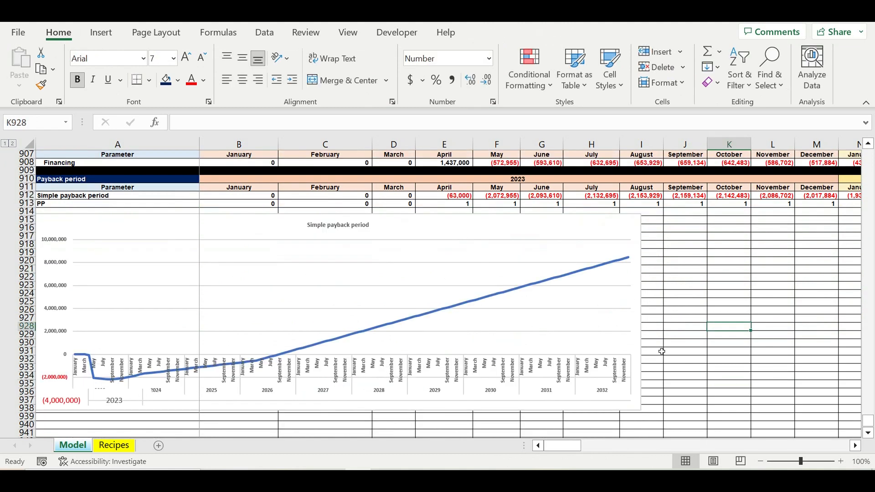
# - Inspect the chart point where the payback line crosses zero and compare it with the months around the sign change in row 912
pyautogui.click(754, 393)
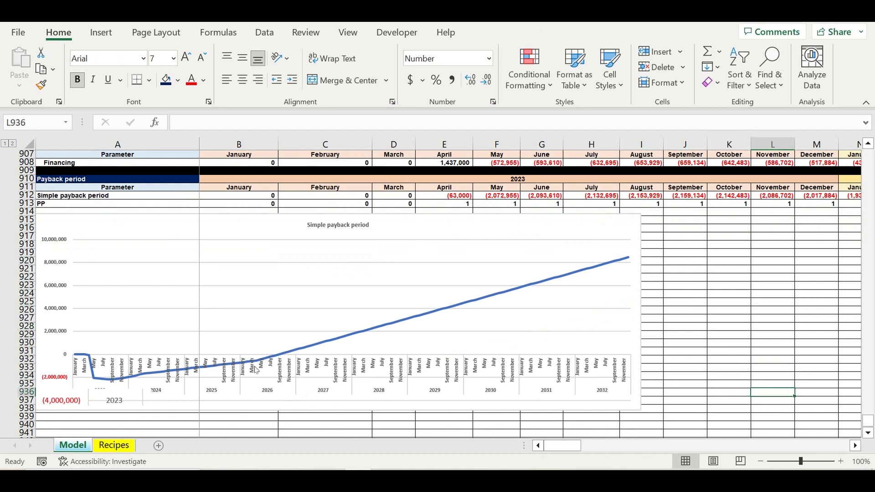
pyautogui.click(281, 358)
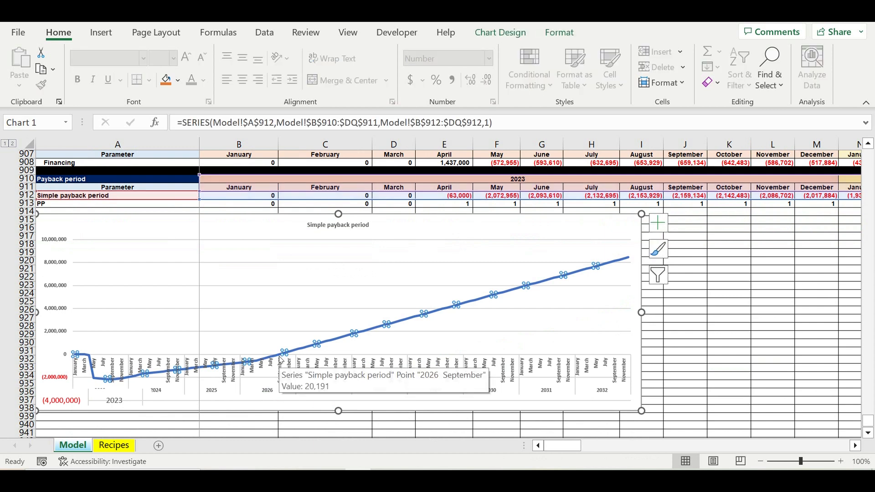
pyautogui.click(280, 355)
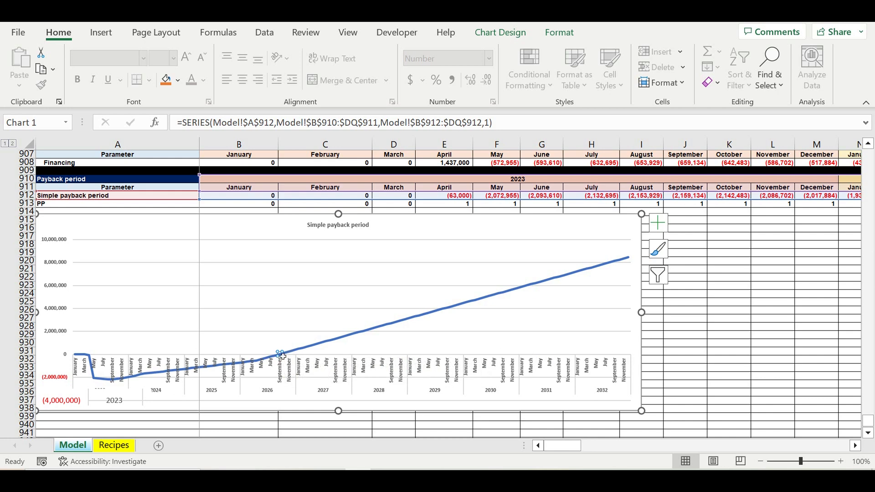
pyautogui.moveTo(282, 358)
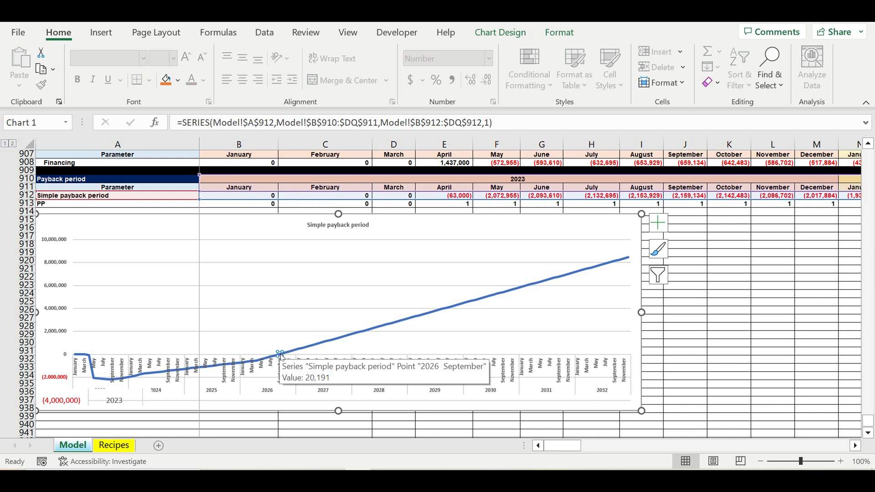
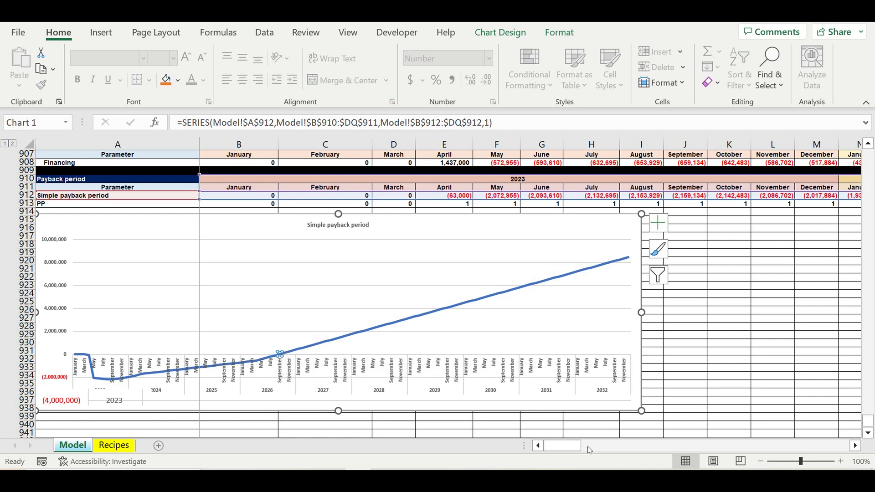
pyautogui.click(767, 285)
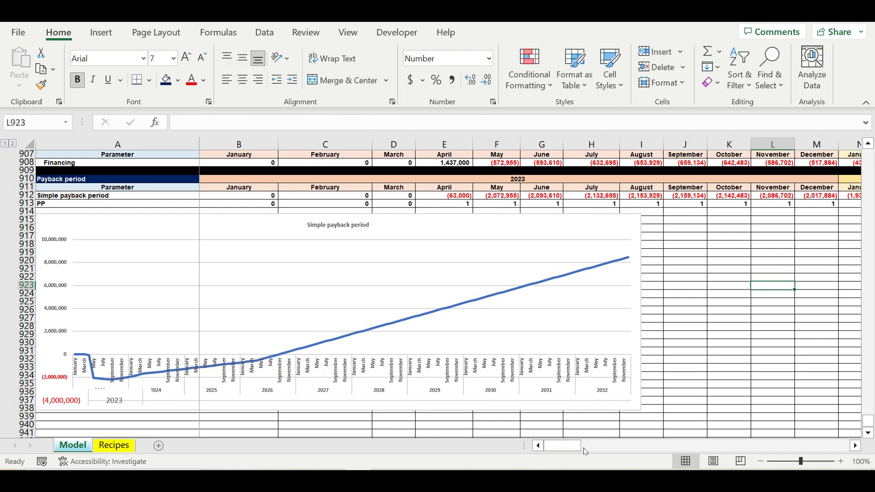
pyautogui.moveTo(564, 449); pyautogui.dragTo(671, 441)
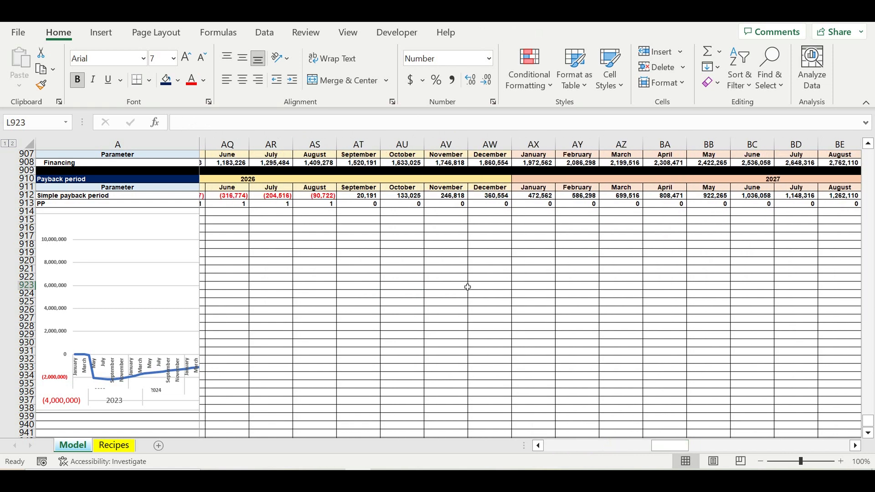
pyautogui.click(364, 196)
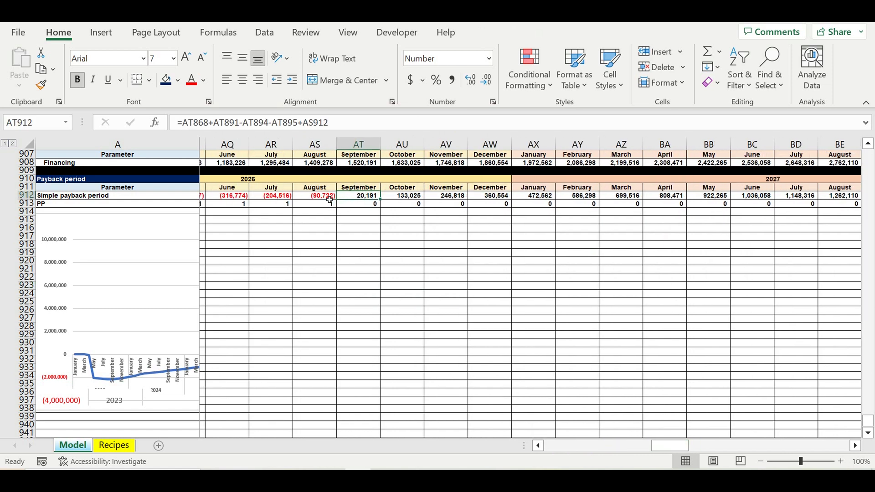
pyautogui.click(316, 198)
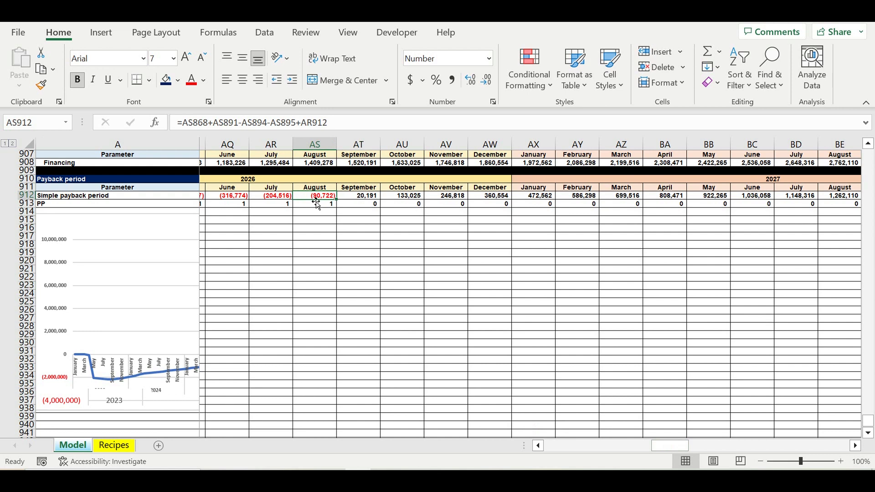
pyautogui.click(350, 199)
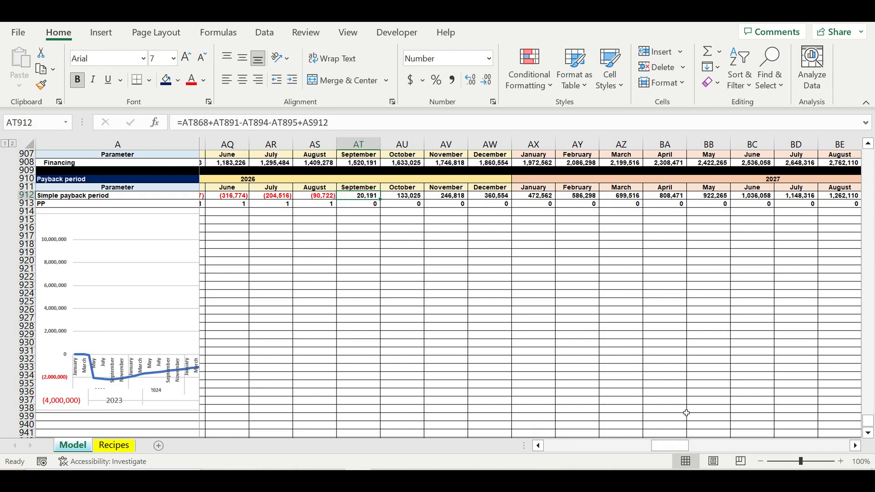
pyautogui.moveTo(671, 448); pyautogui.dragTo(563, 447)
pyautogui.click(220, 410)
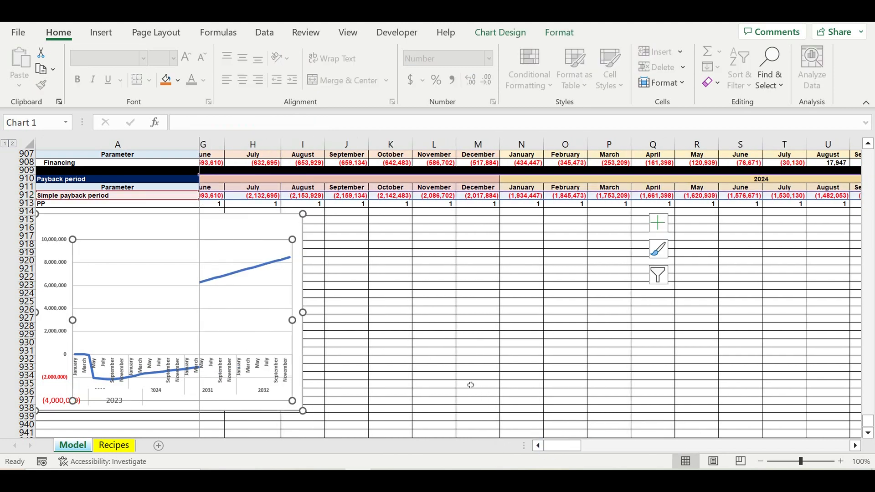
# - Return to the first months of the Payback period table and review the whole Simple payback period chart below it
pyautogui.hscroll(-5, 469, 383)
pyautogui.scroll(-2, 468, 383)
pyautogui.click(413, 402)
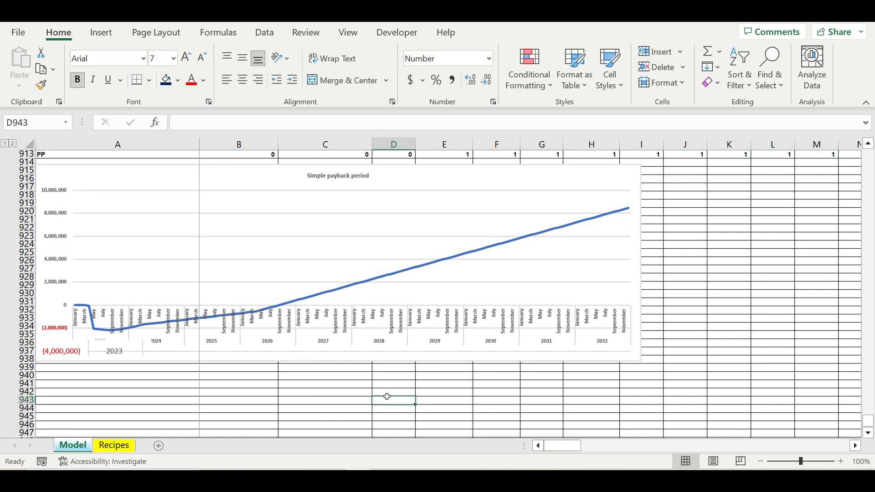
pyautogui.scroll(1, 386, 395)
pyautogui.click(737, 258)
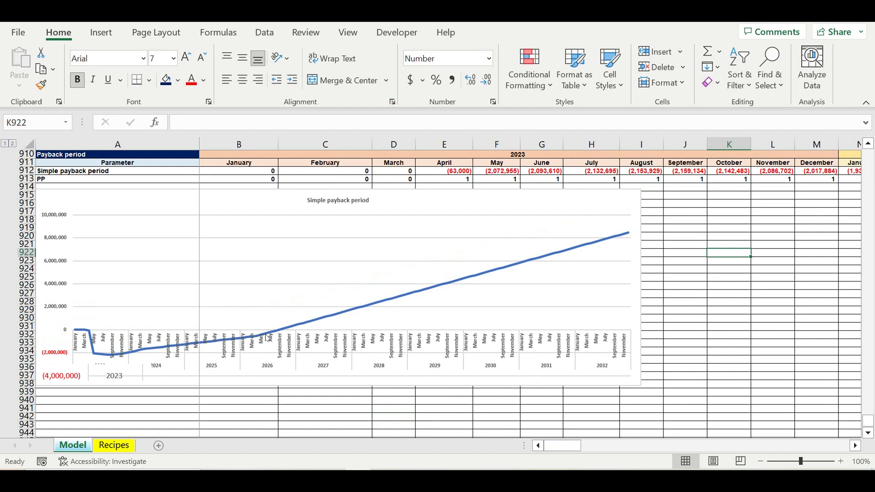
pyautogui.moveTo(268, 338)
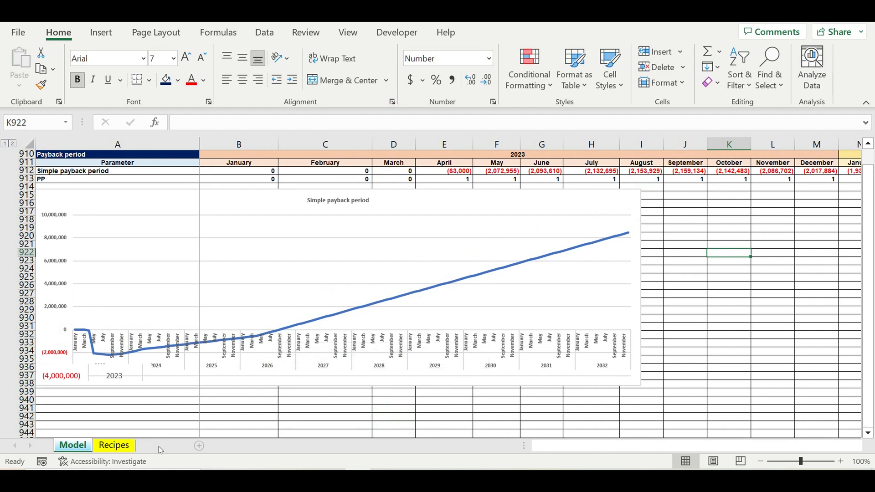
# - Add a new worksheet after the Model sheet and name it PP
pyautogui.click(158, 446)
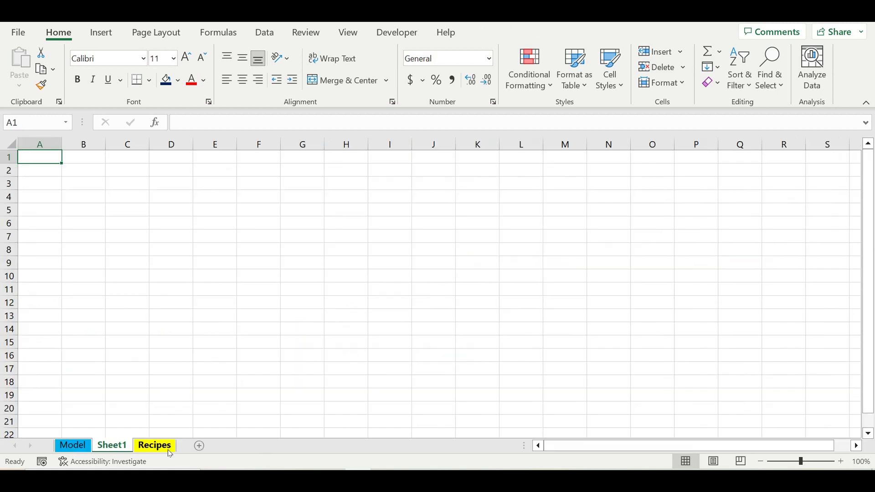
pyautogui.doubleClick(117, 448)
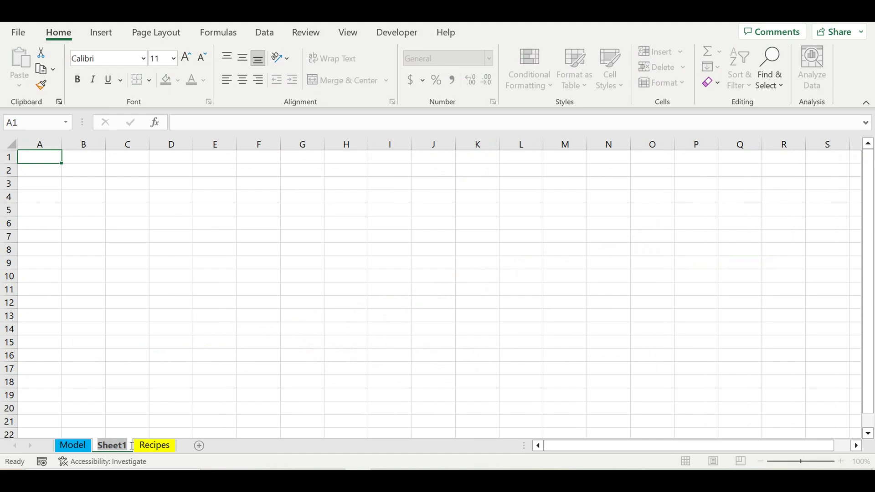
pyautogui.write('PP')
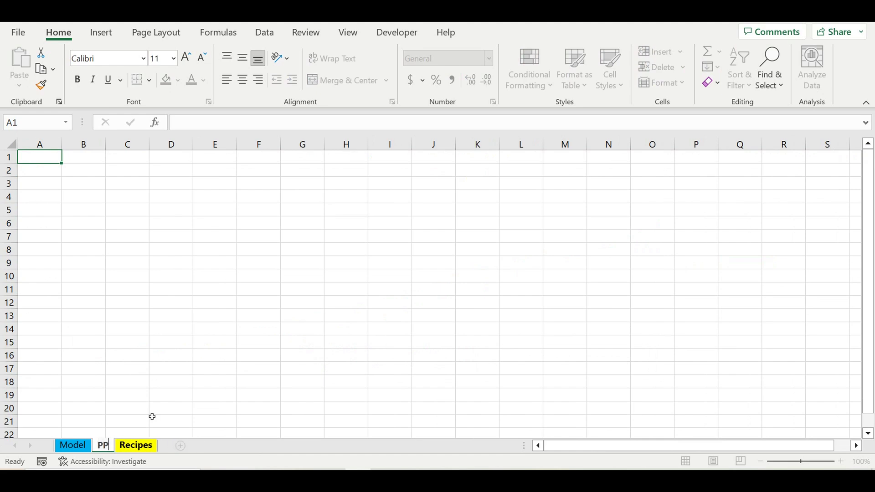
pyautogui.click(225, 260)
# - Copy the Simple payback period chart from the Model sheet and paste it at cell A1 of the PP sheet
pyautogui.click(73, 446)
pyautogui.click(582, 195)
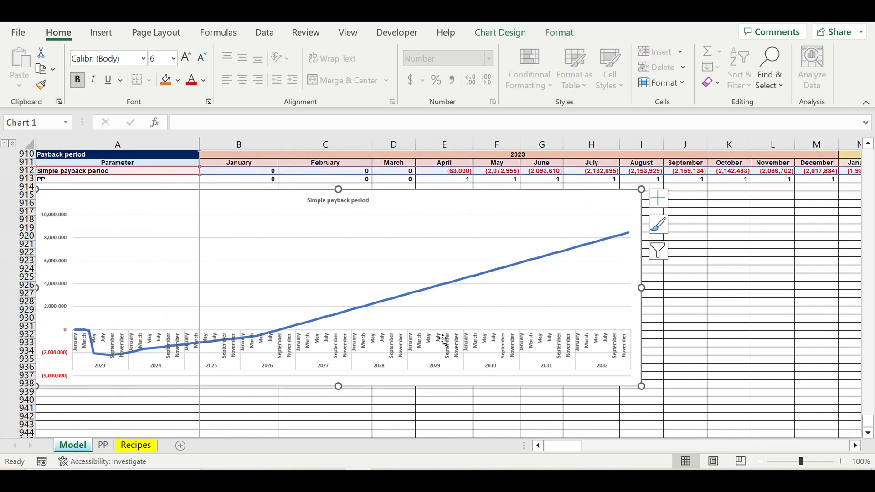
pyautogui.click(103, 445)
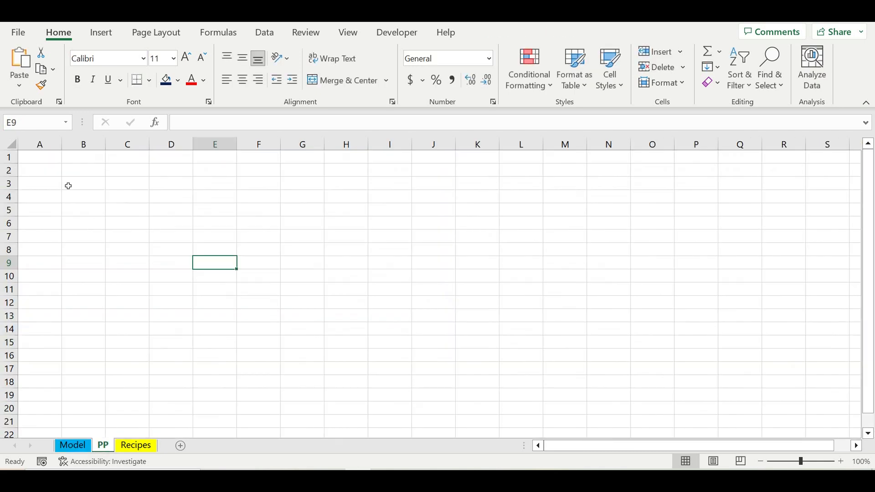
pyautogui.click(46, 156)
pyautogui.hotkey('ctrl', 'v')
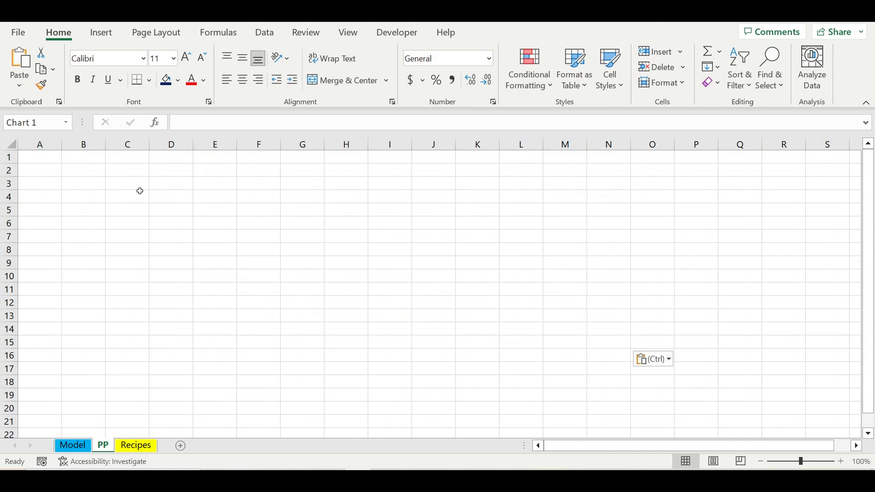
# - Enlarge the pasted chart on the PP sheet so it extends to about column P and row 20
pyautogui.moveTo(628, 256); pyautogui.dragTo(696, 255)
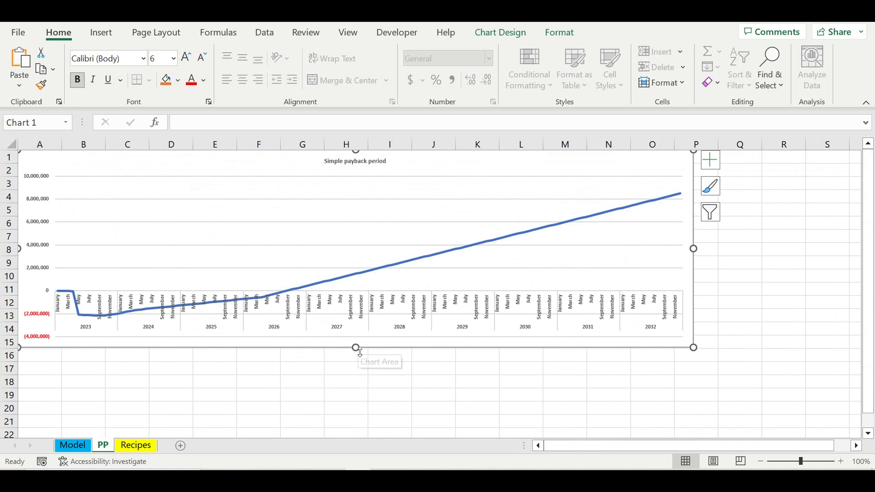
pyautogui.moveTo(371, 360); pyautogui.dragTo(390, 383)
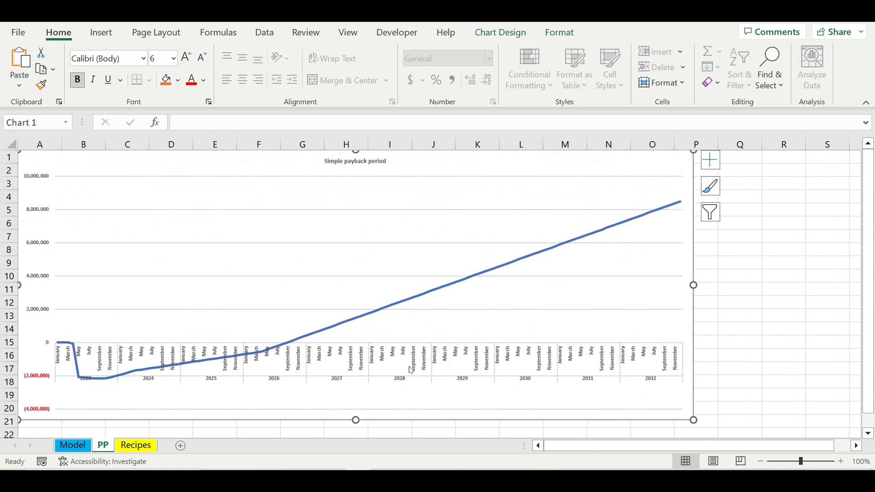
pyautogui.click(755, 289)
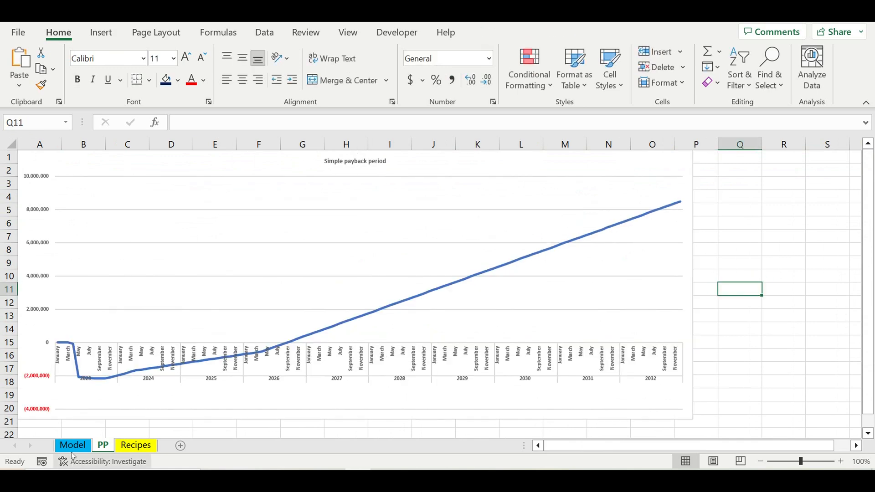
# - Set the tab colour of the PP sheet to red
pyautogui.rightClick(110, 445)
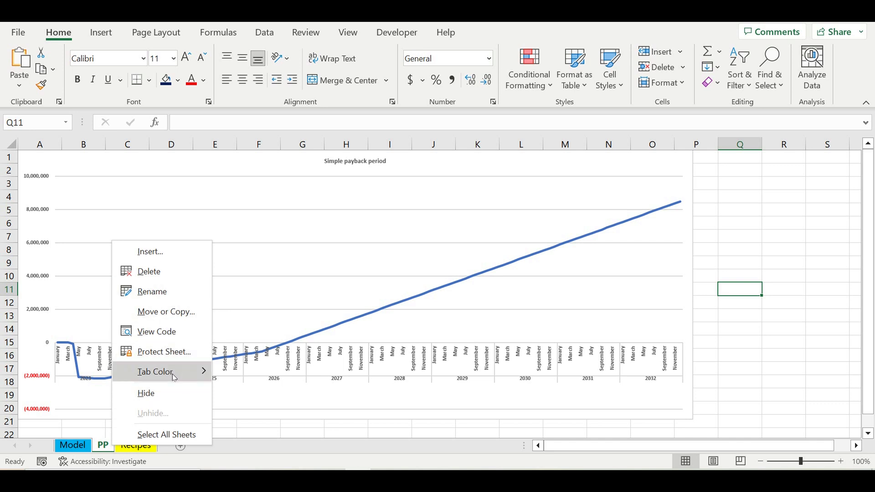
pyautogui.moveTo(201, 372)
pyautogui.click(230, 375)
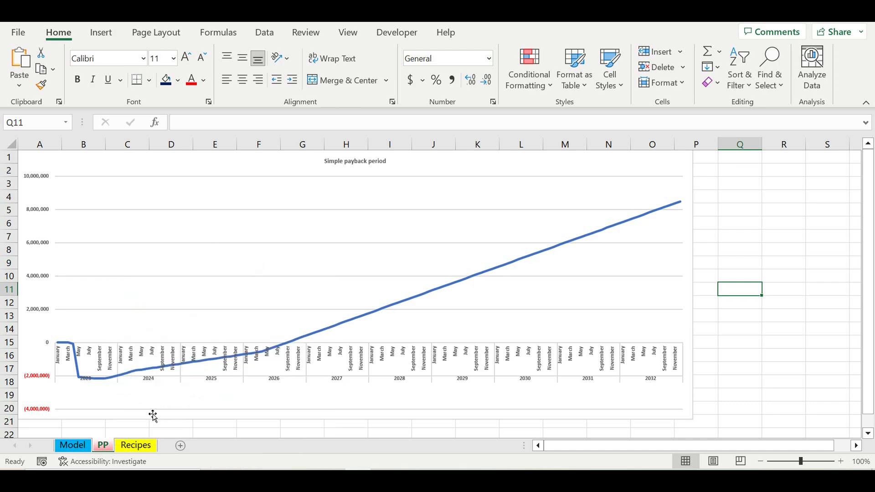
# - On the Model sheet, copy the final prices in L16:L115 and paste them as values into the Price ($/unit) column from I16
pyautogui.click(72, 445)
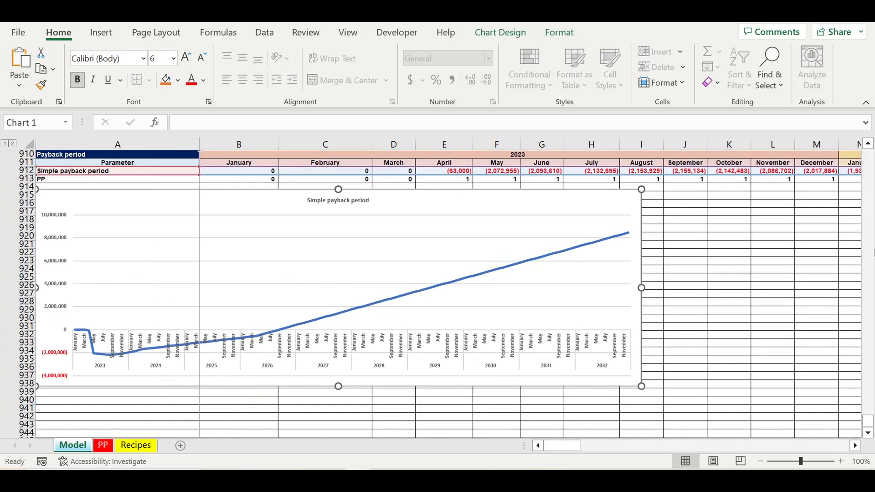
pyautogui.click(822, 261)
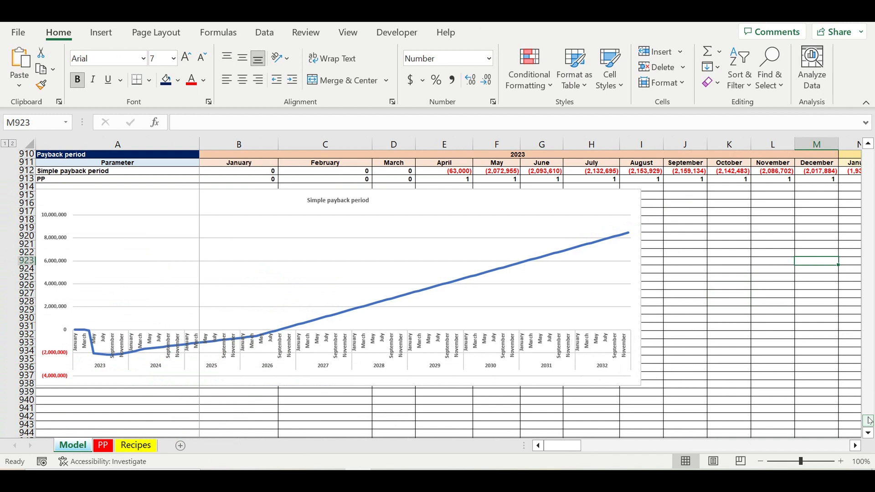
pyautogui.moveTo(869, 420); pyautogui.dragTo(868, 155)
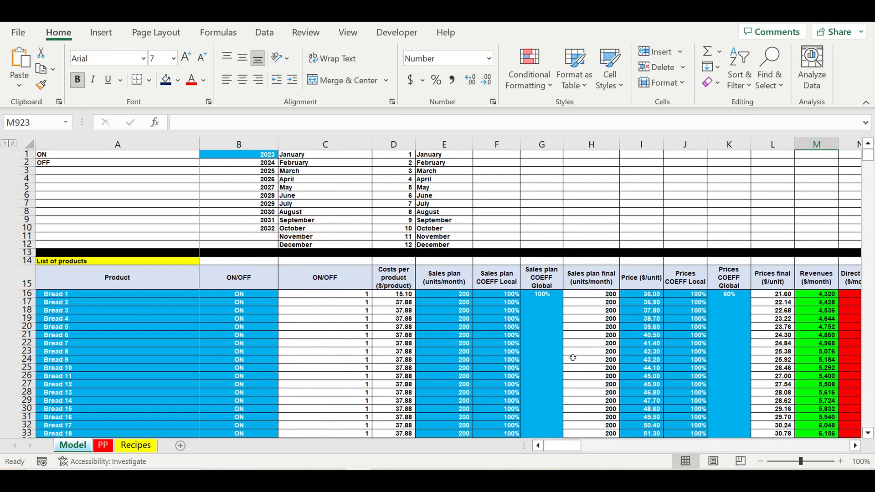
pyautogui.click(732, 311)
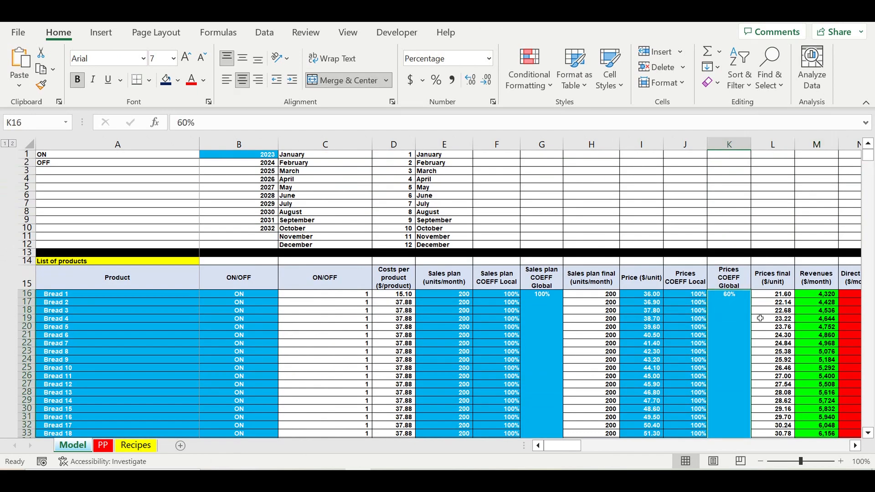
pyautogui.scroll(-1, 757, 316)
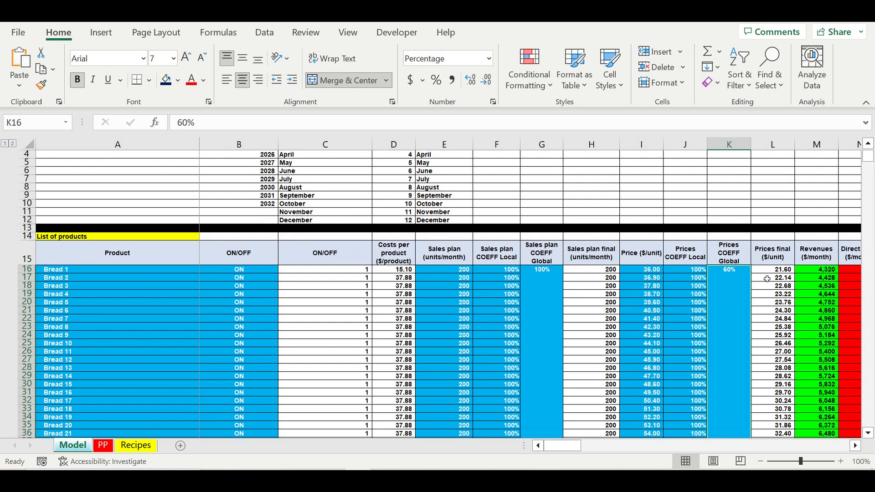
pyautogui.moveTo(768, 270); pyautogui.dragTo(775, 418)
pyautogui.rightClick(764, 333)
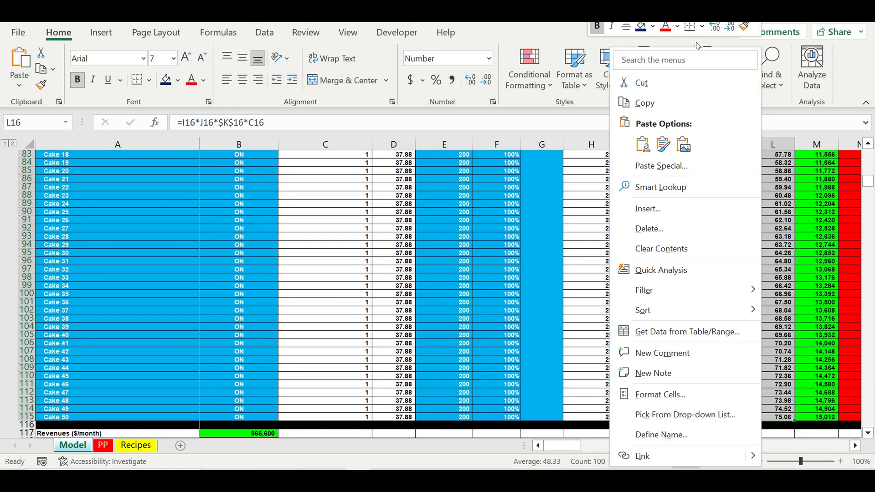
pyautogui.click(649, 102)
pyautogui.scroll(20, 729, 200)
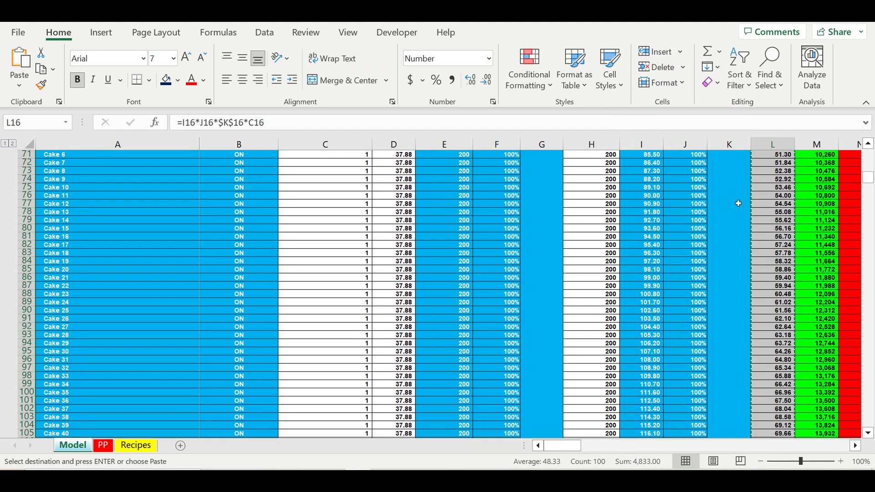
pyautogui.scroll(2, 816, 335)
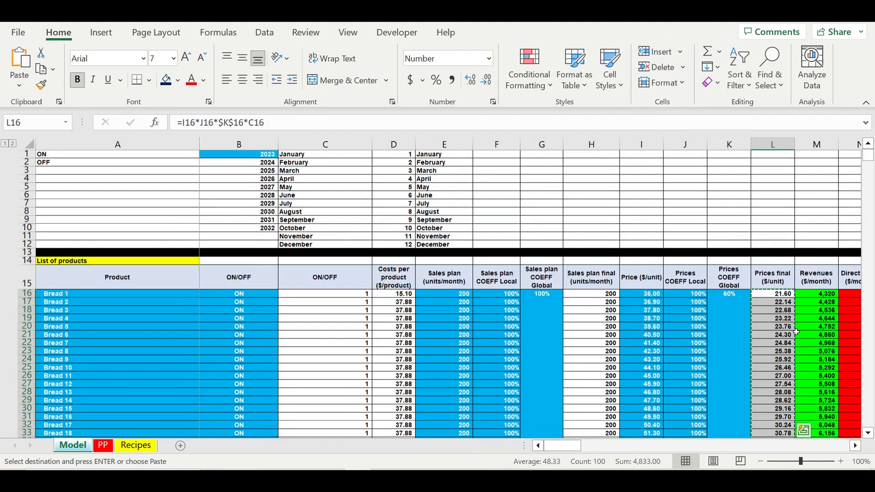
pyautogui.click(650, 297)
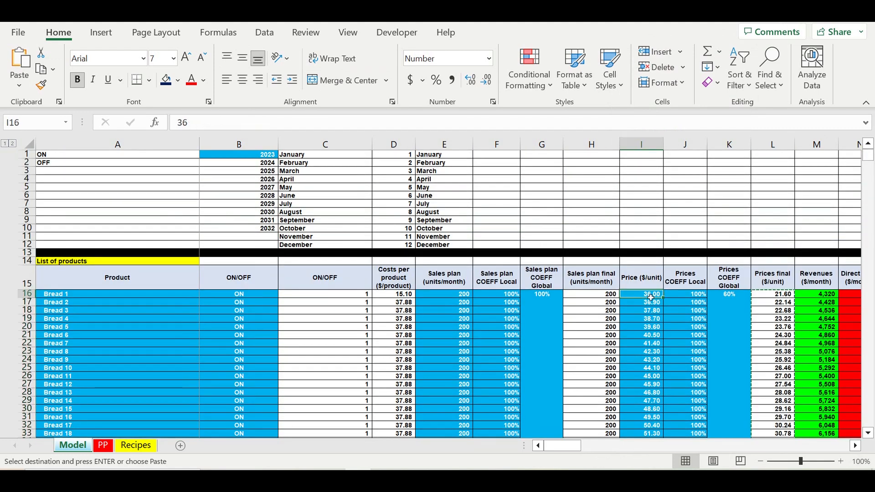
pyautogui.rightClick(650, 297)
pyautogui.click(706, 147)
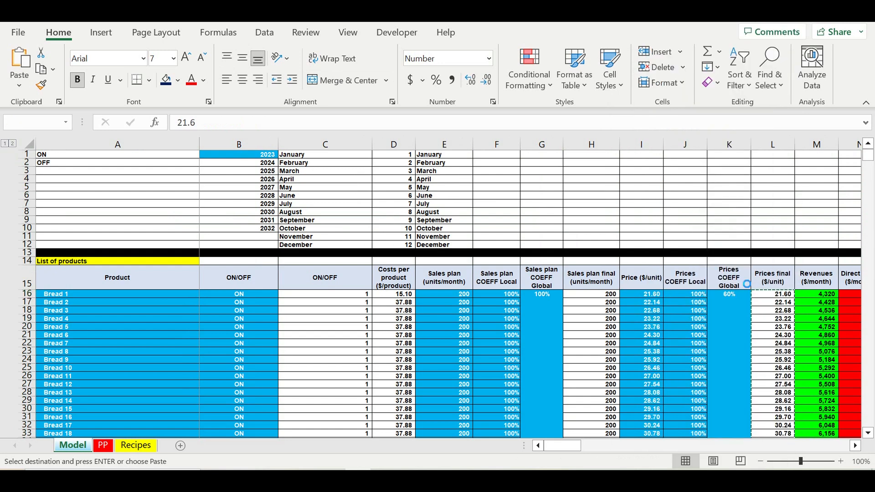
# - Set the Prices COEFF Global in K16 to 100% and check the payback chart on the PP sheet
pyautogui.click(733, 312)
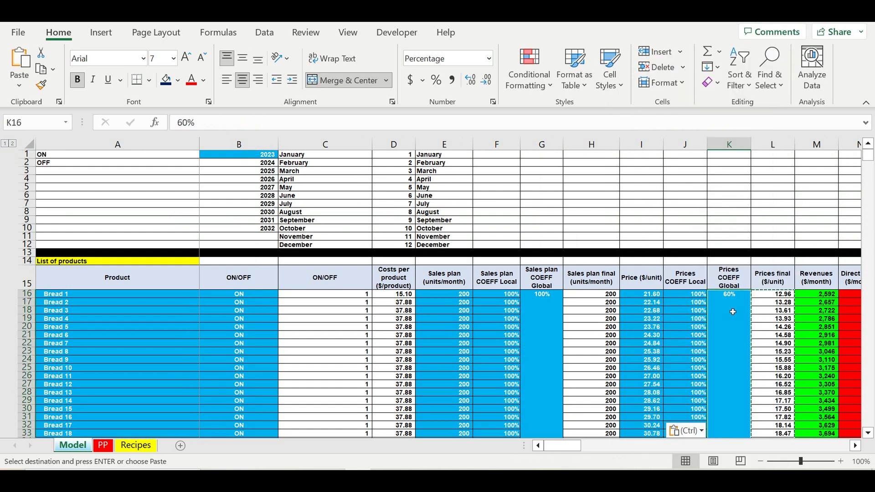
pyautogui.write('100')
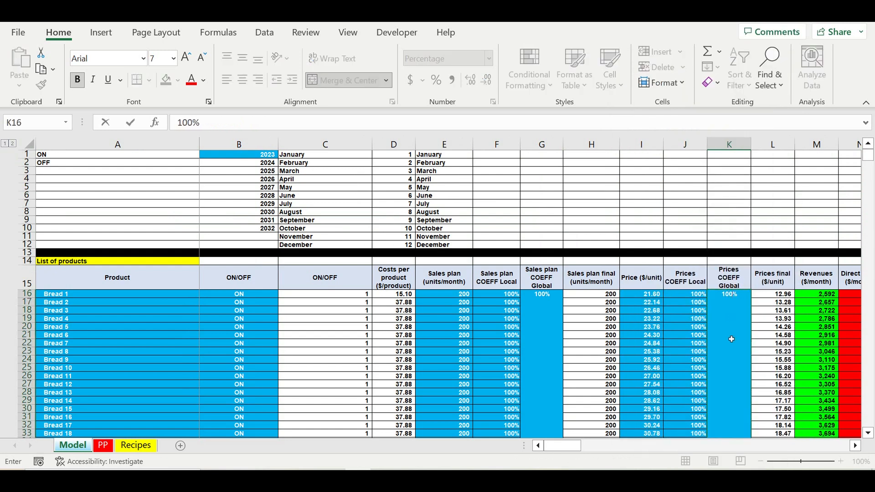
pyautogui.scroll(-20, 733, 273)
pyautogui.click(732, 291)
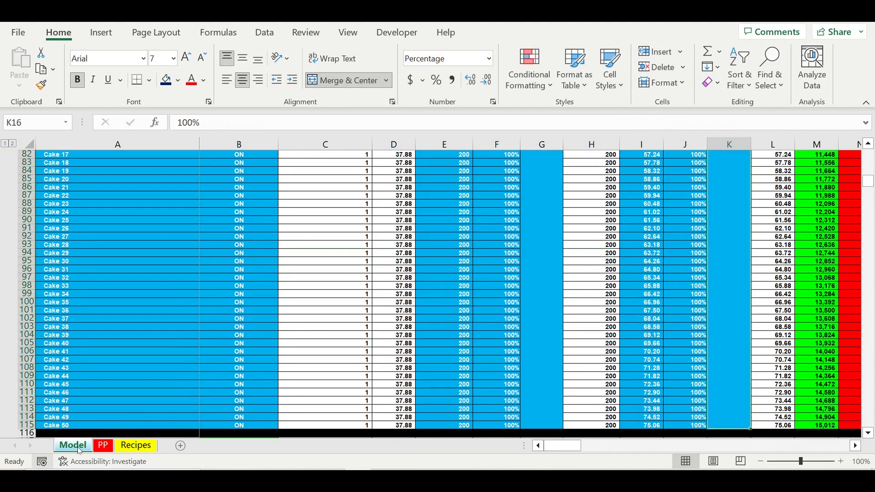
pyautogui.click(104, 445)
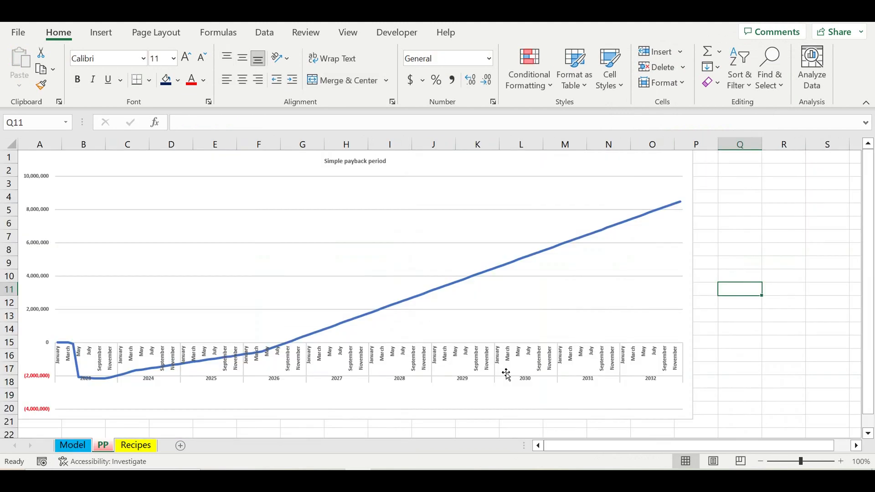
# - Set the Sales plan COEFF Global in G16 of the Model sheet to 80% and return to the start of the product list
pyautogui.click(73, 445)
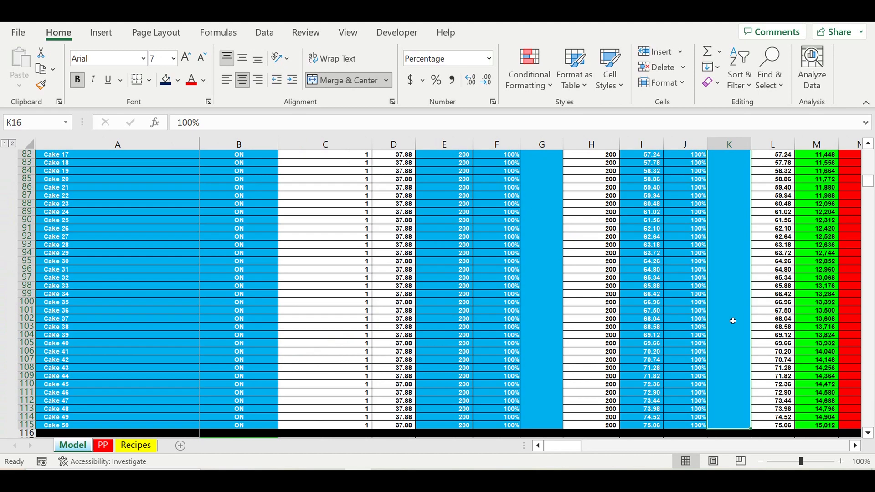
pyautogui.click(685, 278)
pyautogui.scroll(6, 684, 286)
pyautogui.scroll(20, 684, 286)
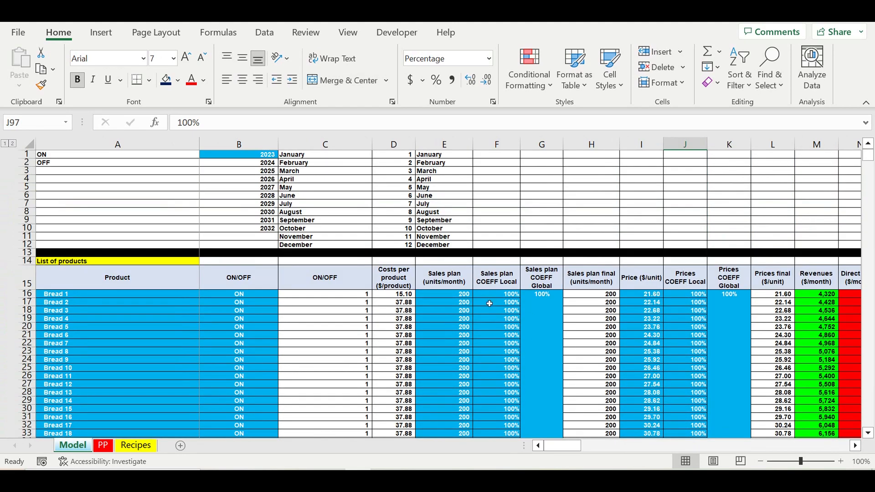
pyautogui.click(547, 317)
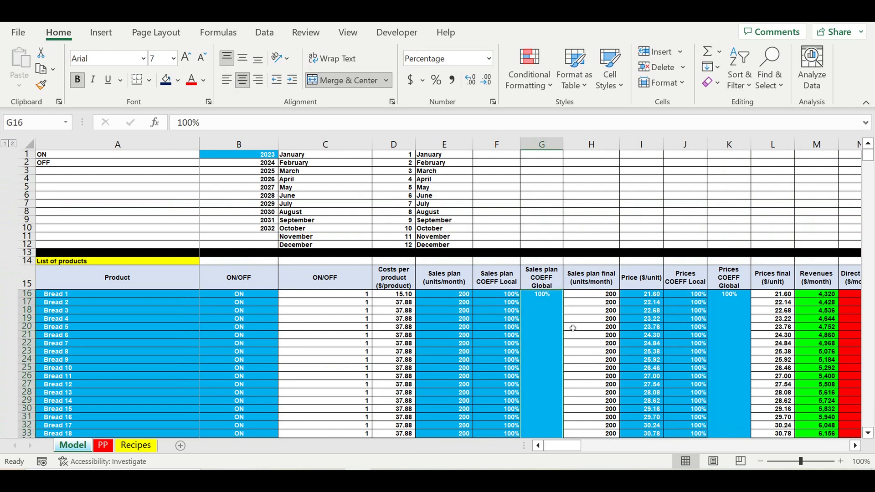
pyautogui.write('80')
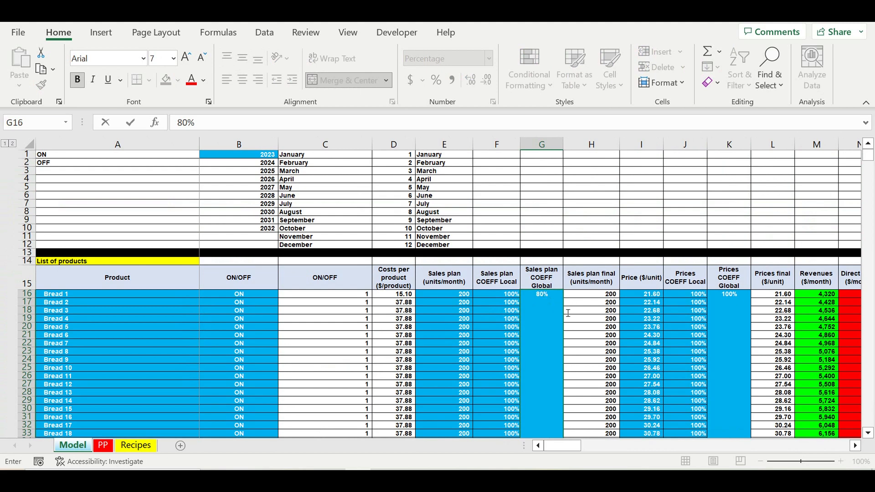
pyautogui.press('Return')
pyautogui.scroll(9, 569, 306)
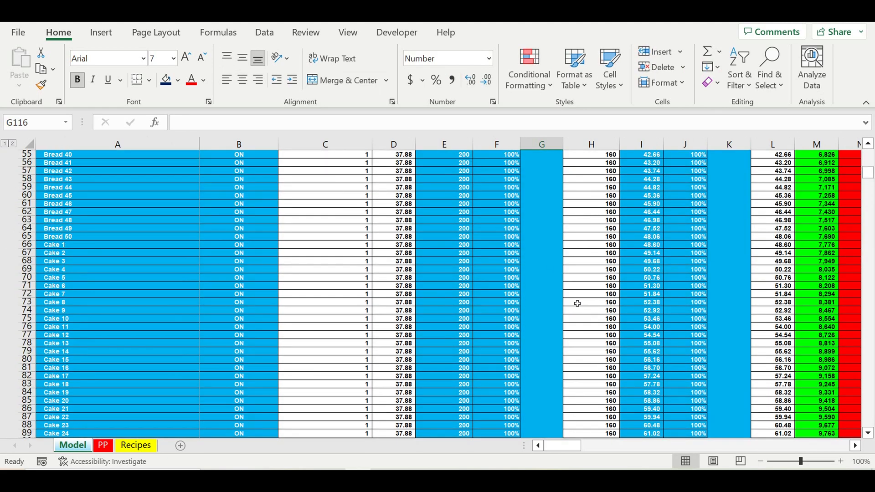
pyautogui.scroll(16, 577, 303)
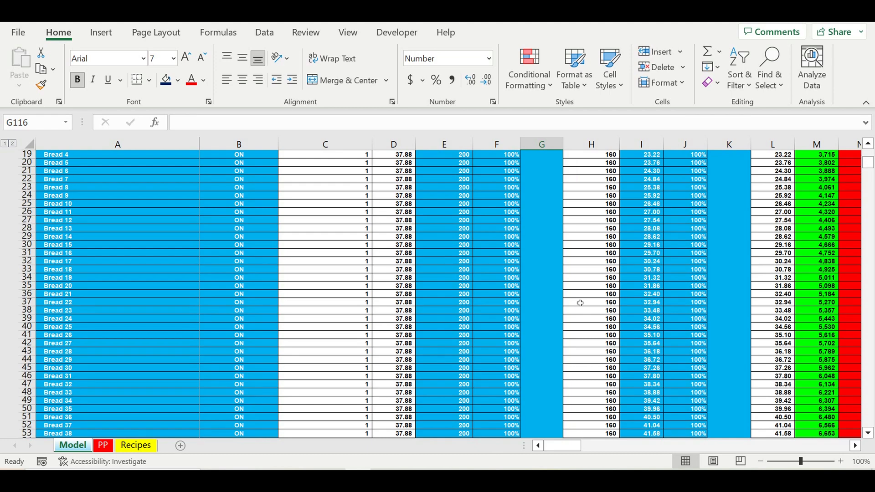
pyautogui.scroll(3, 580, 303)
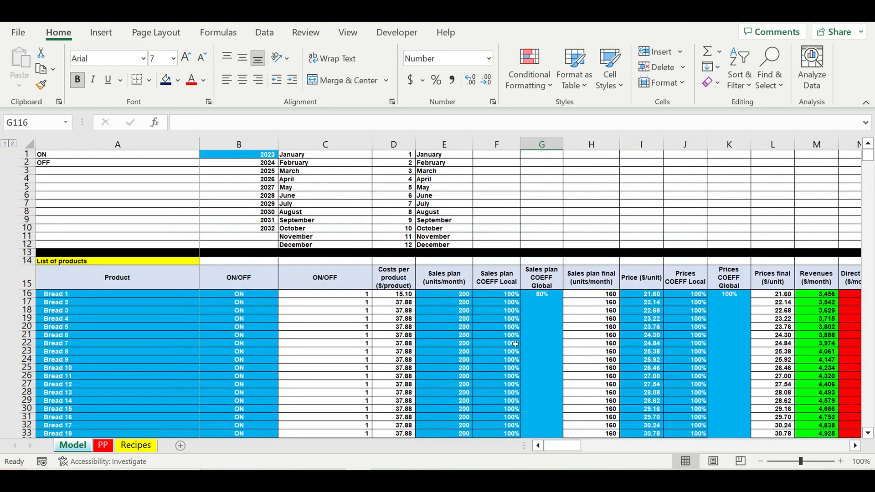
# - Set the Sales plan COEFF Global in G16 of the Model sheet to 70%, comparing the PP sheet's payback chart before and after the change
pyautogui.click(539, 302)
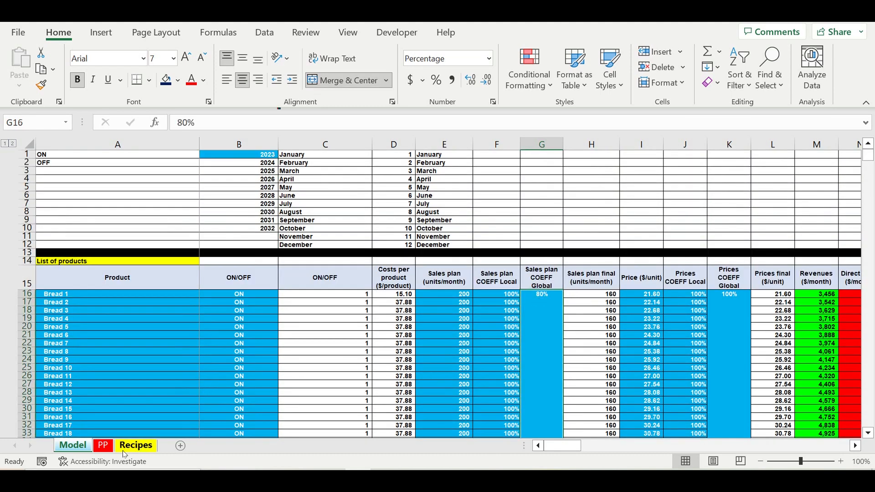
pyautogui.click(102, 446)
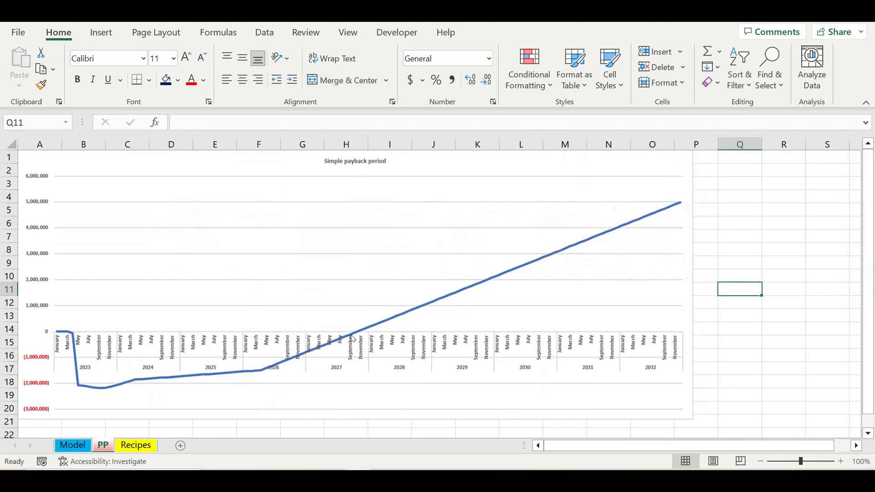
pyautogui.click(71, 446)
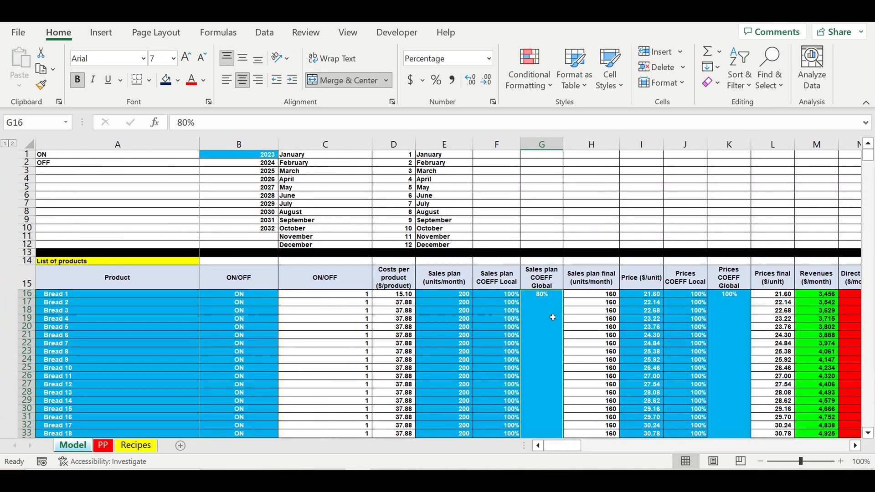
pyautogui.write('70')
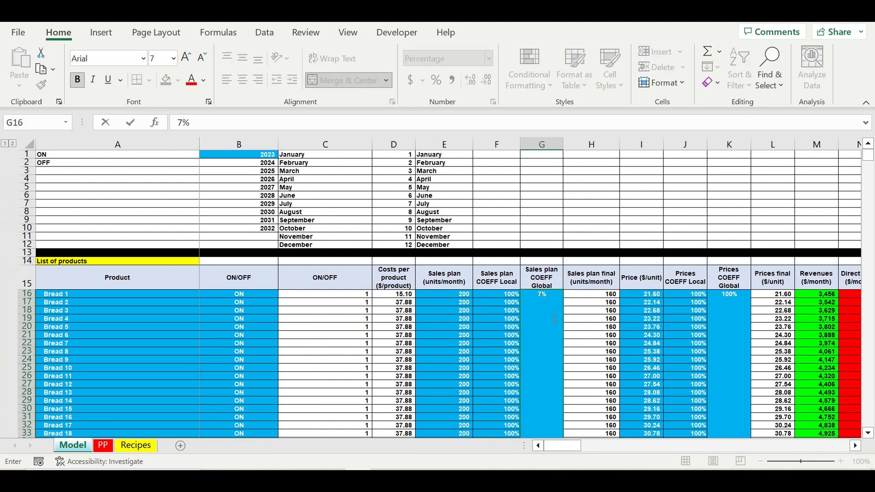
pyautogui.press('Return')
pyautogui.scroll(-10, 291, 319)
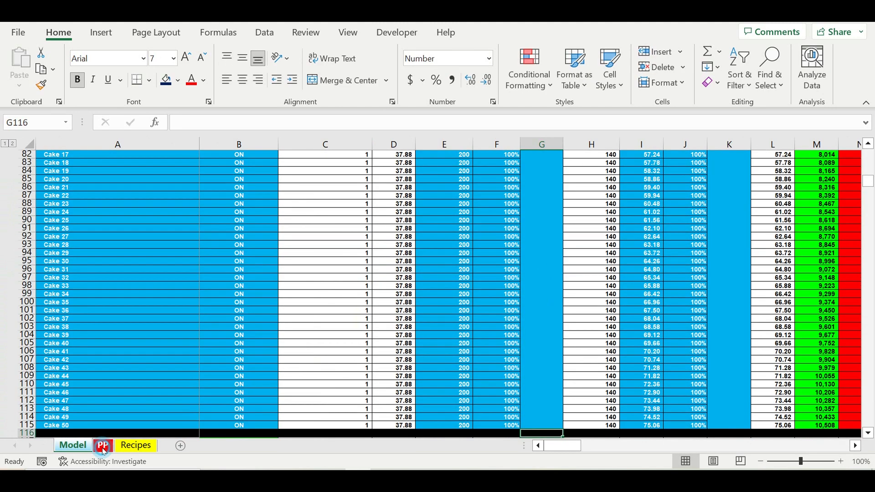
pyautogui.click(103, 445)
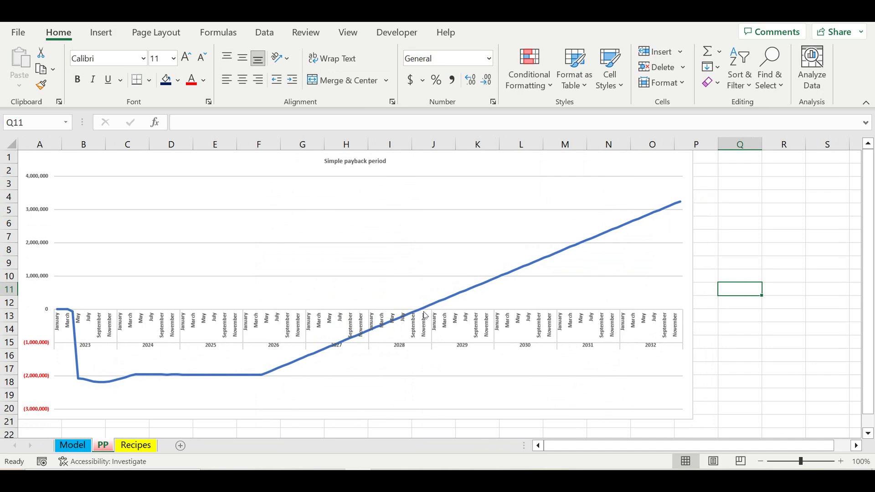
# - Set the Prices COEFF Global in K16 of the Model sheet to 120% and check the payback chart on the PP sheet
pyautogui.click(71, 448)
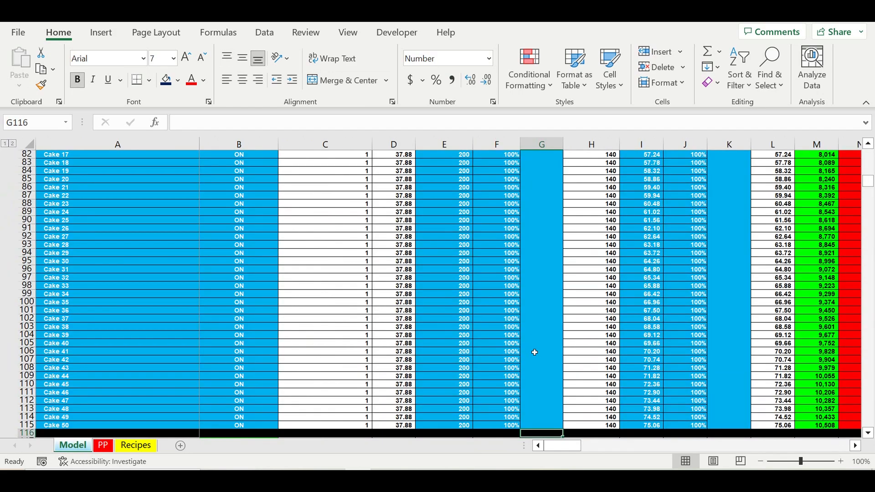
pyautogui.click(537, 353)
pyautogui.scroll(20, 544, 356)
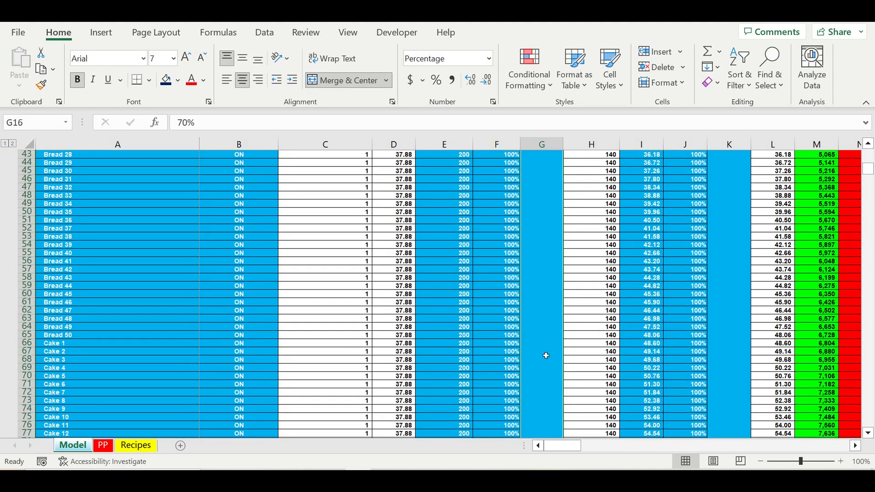
pyautogui.scroll(7, 547, 339)
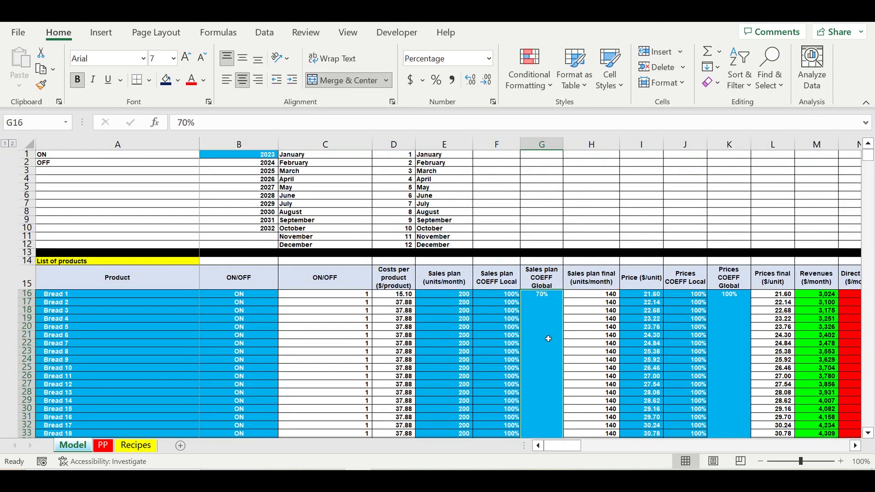
pyautogui.scroll(-1, 548, 338)
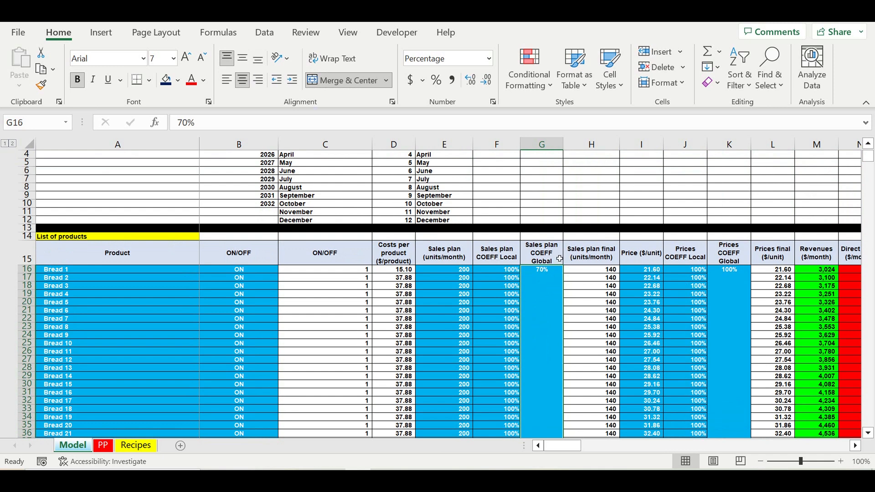
pyautogui.click(734, 294)
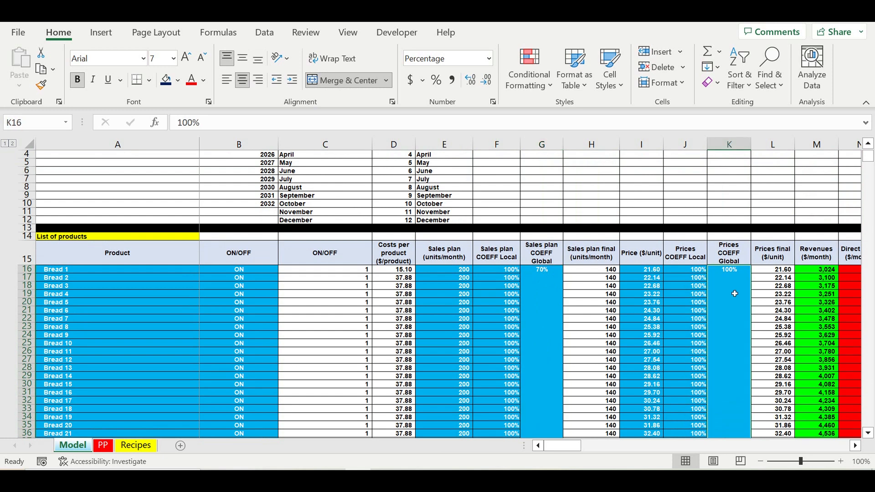
pyautogui.write('120')
pyautogui.press('Return')
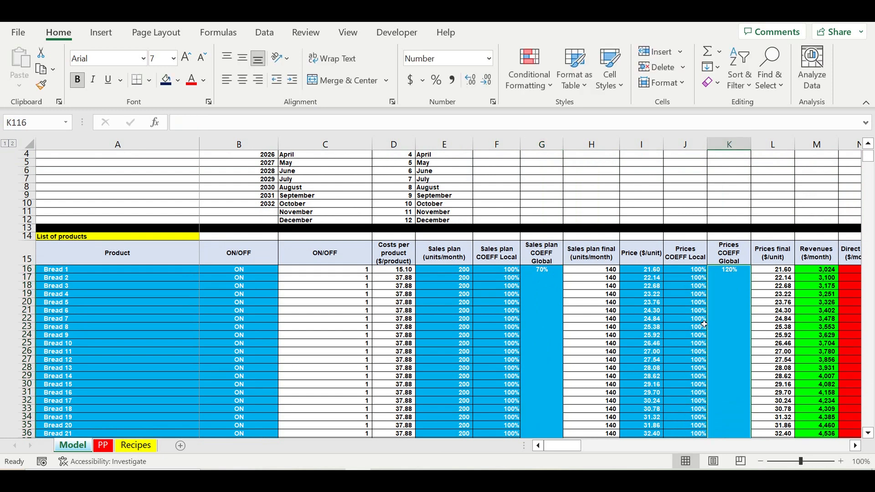
pyautogui.click(138, 444)
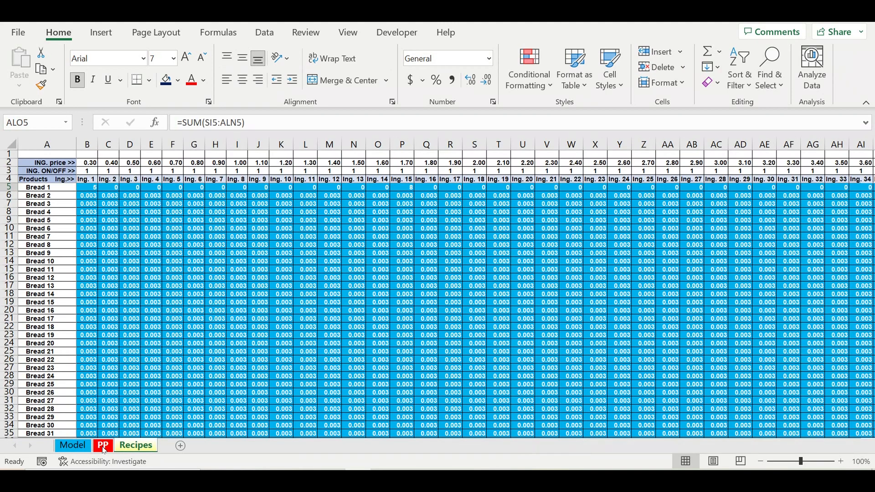
pyautogui.click(104, 447)
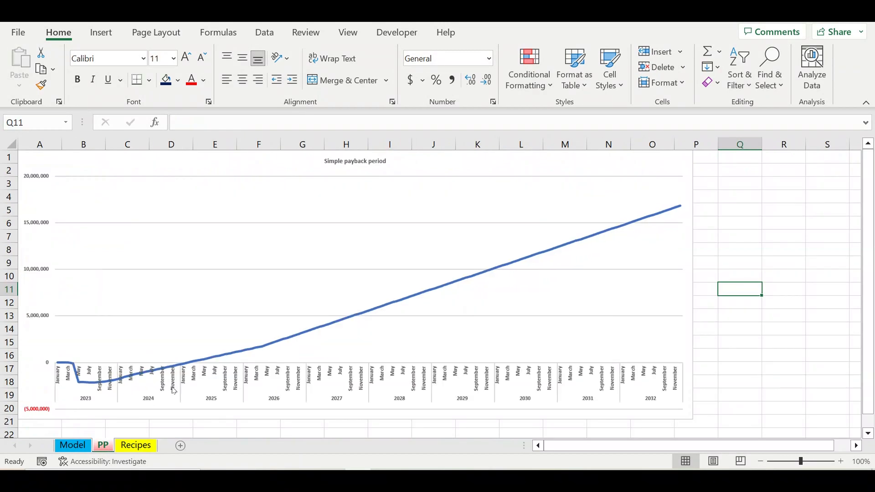
# - Return to the product list on the Model sheet and set the Sales plan COEFF Global in G16 to 100%
pyautogui.click(83, 447)
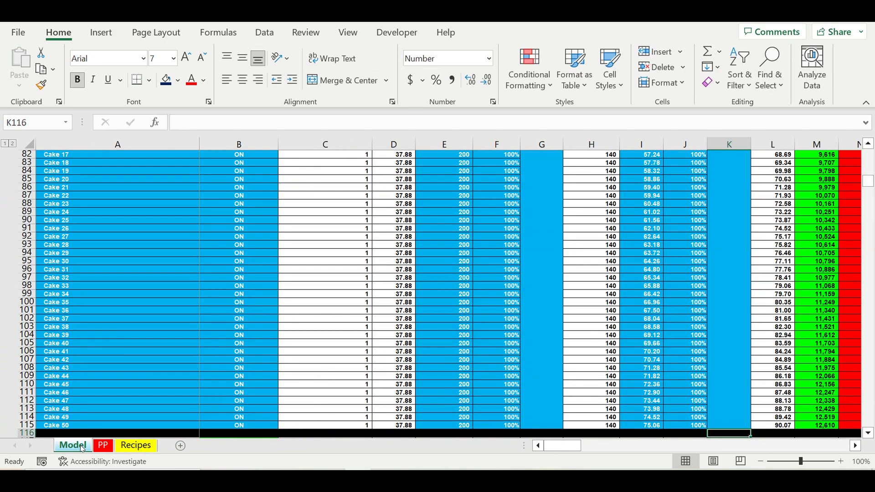
pyautogui.scroll(20, 234, 348)
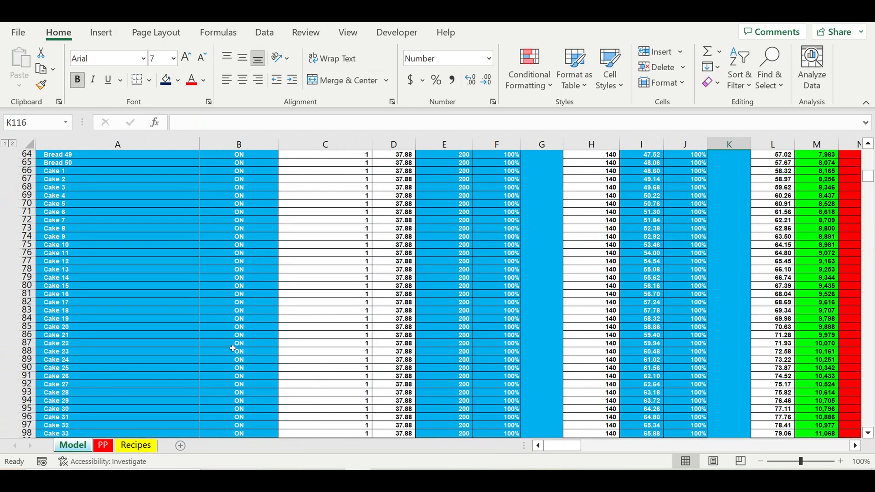
pyautogui.scroll(1, 234, 348)
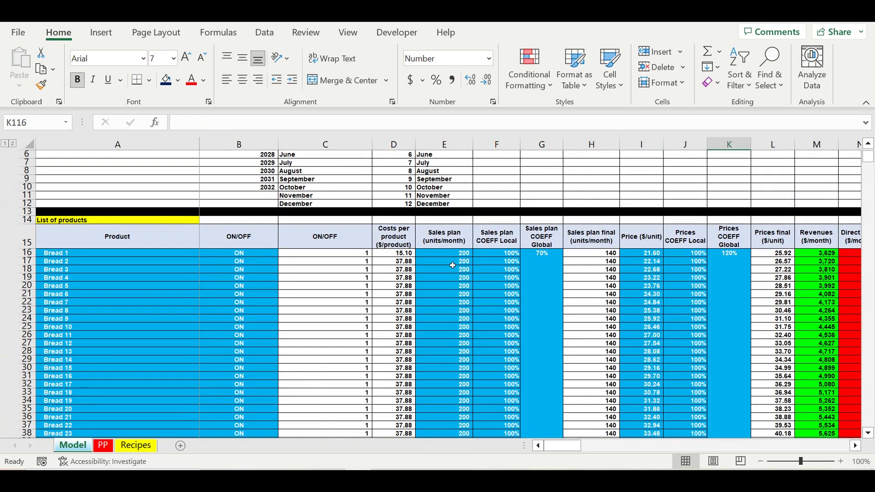
pyautogui.click(539, 268)
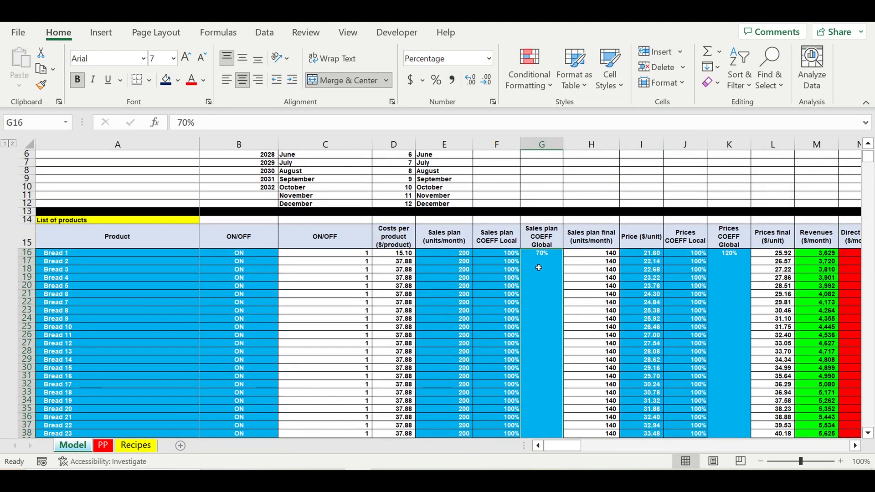
pyautogui.write('100')
pyautogui.click(581, 178)
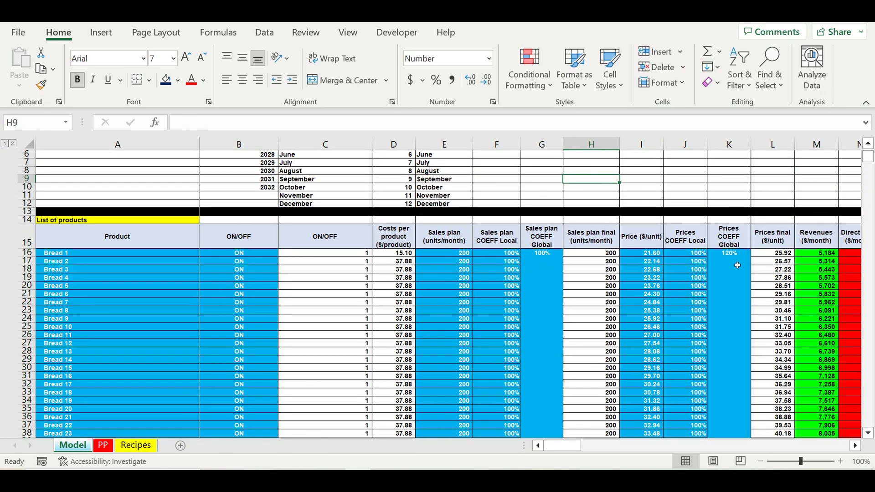
# - Reset the Prices COEFF Global in K16 to 100% and review the payback chart on the PP sheet
pyautogui.click(737, 266)
pyautogui.write('100')
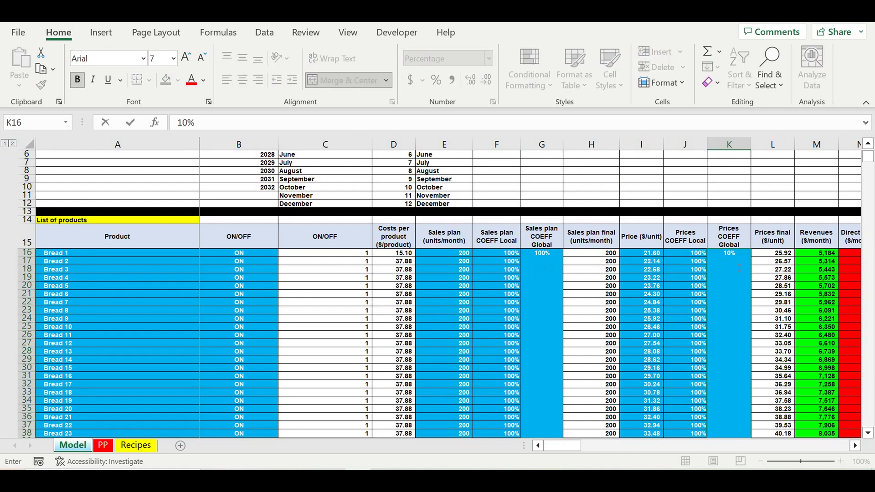
pyautogui.click(716, 187)
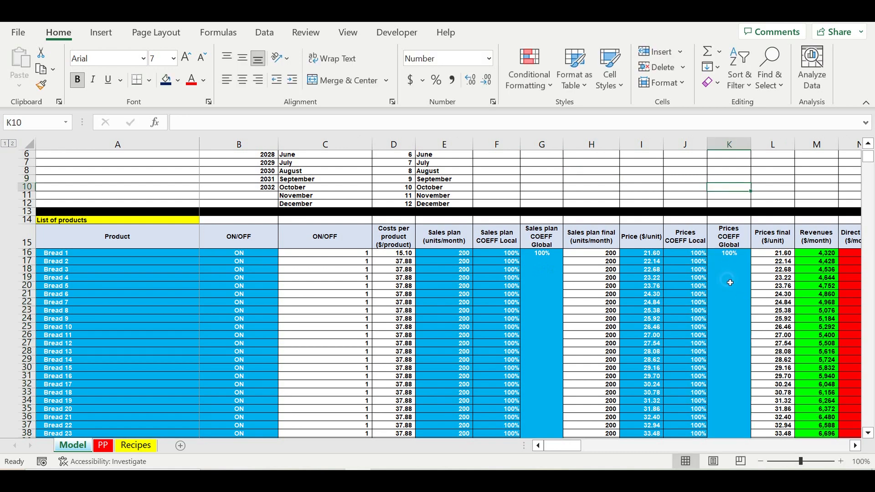
pyautogui.click(729, 280)
pyautogui.click(104, 447)
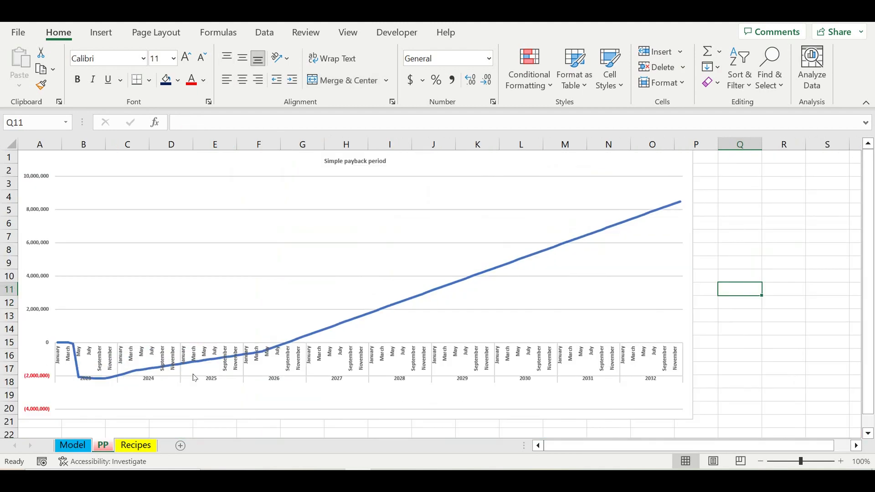
# - Examine the Simple payback period chart below row 913 of the Model sheet, inspecting the point where the line crosses zero
pyautogui.click(73, 445)
pyautogui.scroll(-5, 472, 276)
pyautogui.scroll(-10, 472, 275)
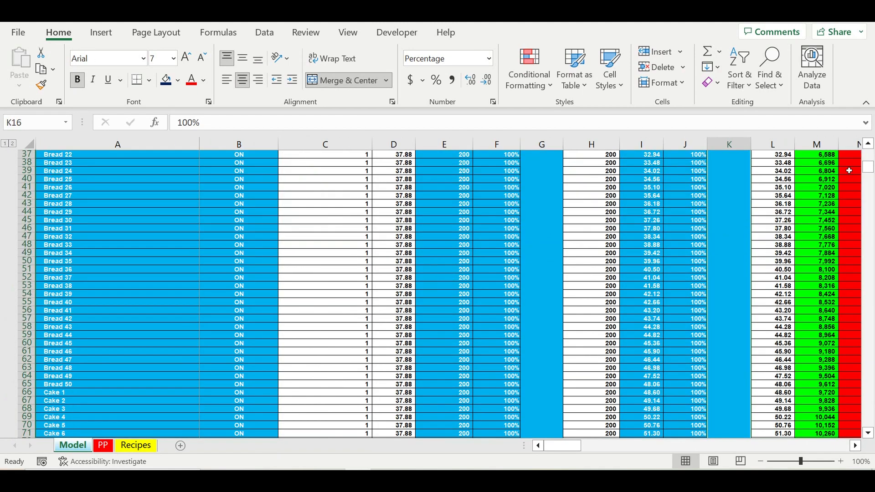
pyautogui.moveTo(867, 171); pyautogui.dragTo(867, 419)
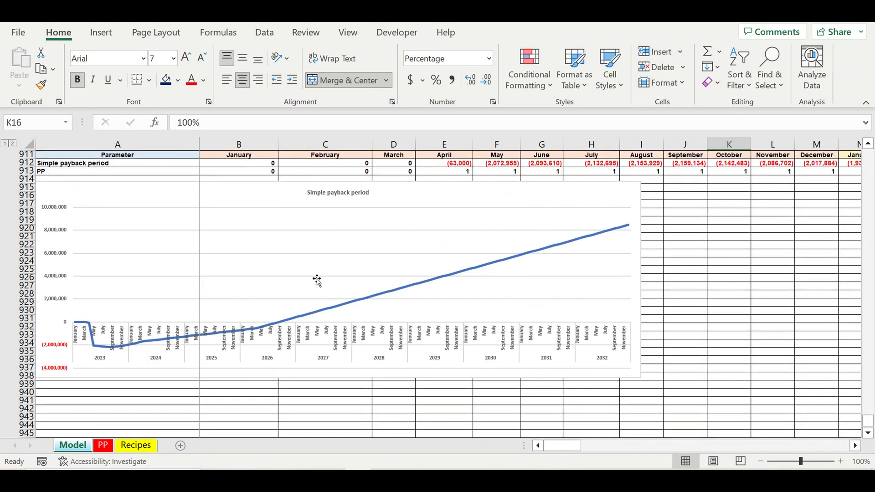
pyautogui.click(688, 264)
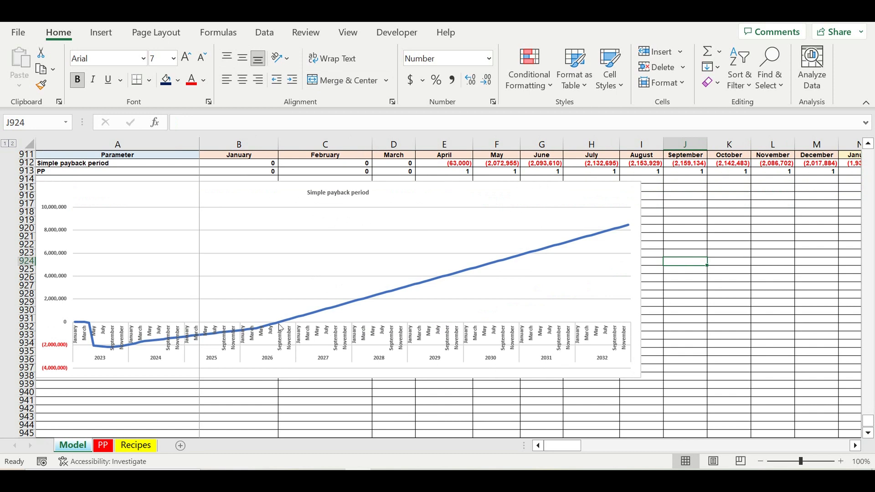
pyautogui.moveTo(282, 328)
pyautogui.click(282, 326)
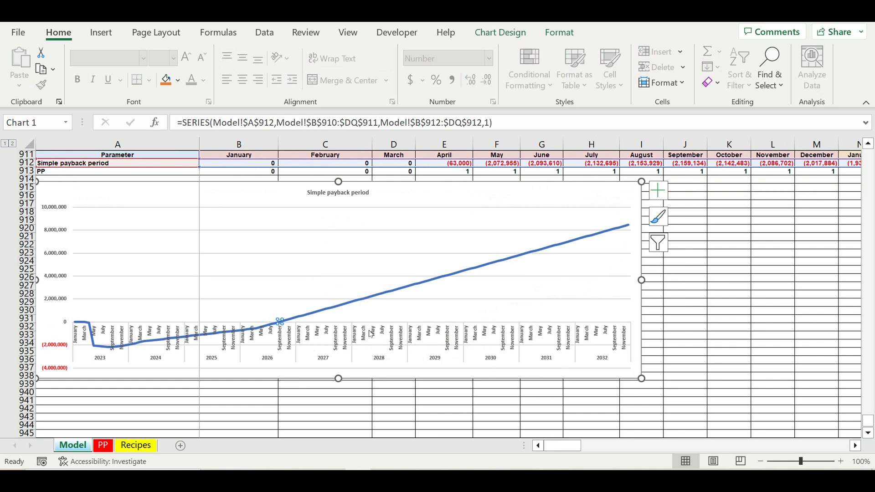
pyautogui.click(714, 279)
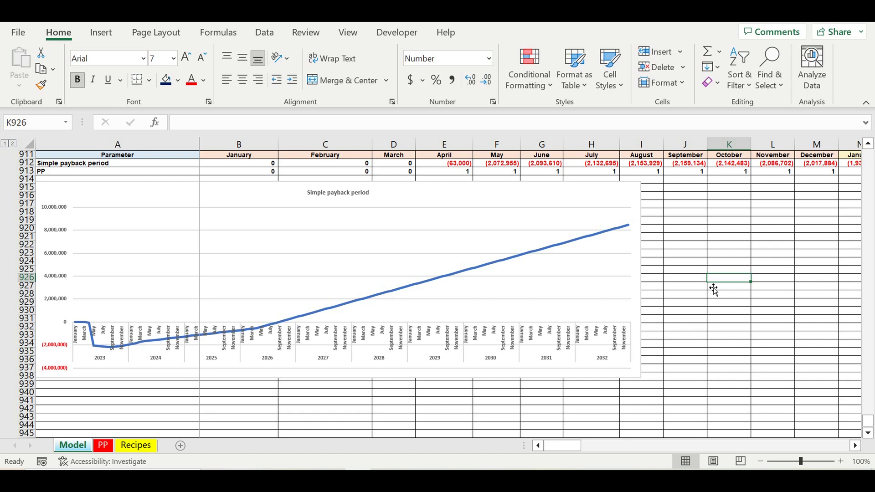
pyautogui.click(720, 290)
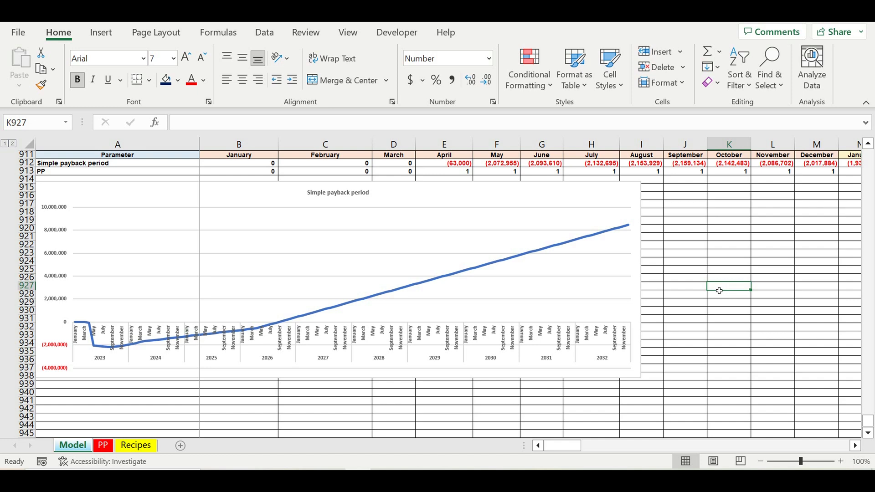
pyautogui.click(717, 306)
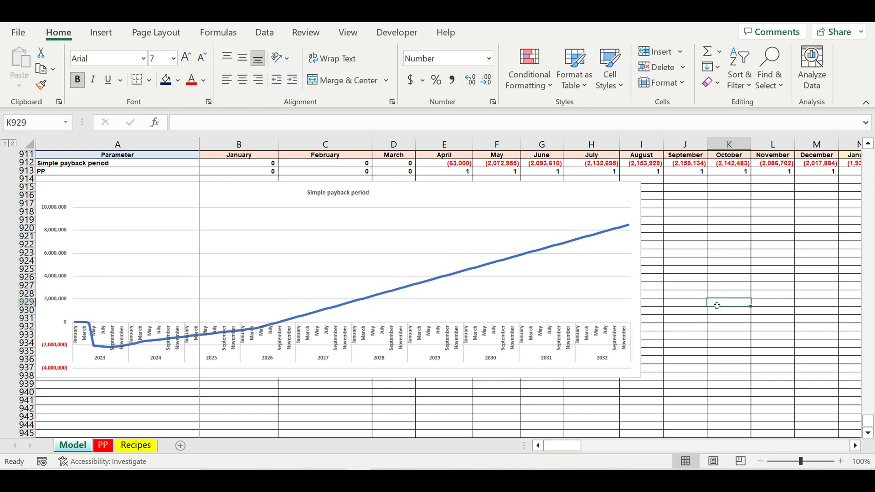